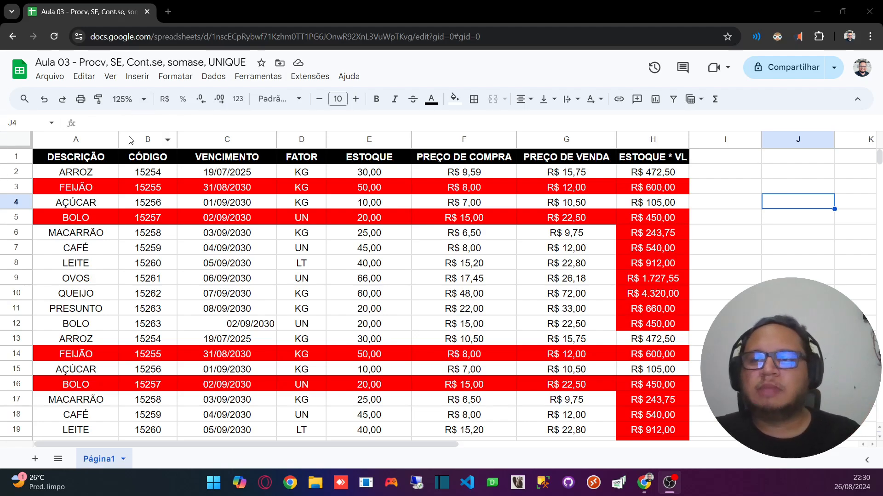
Step: Move the CÓDIGO column in front of the DESCRIÇÃO column so it becomes column A
click(147, 139)
drag(147, 139, 51, 140)
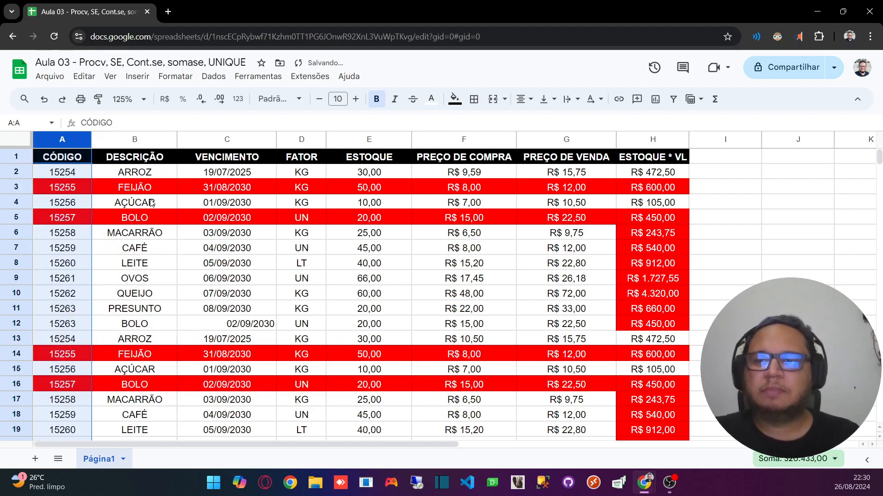
click(143, 191)
click(505, 236)
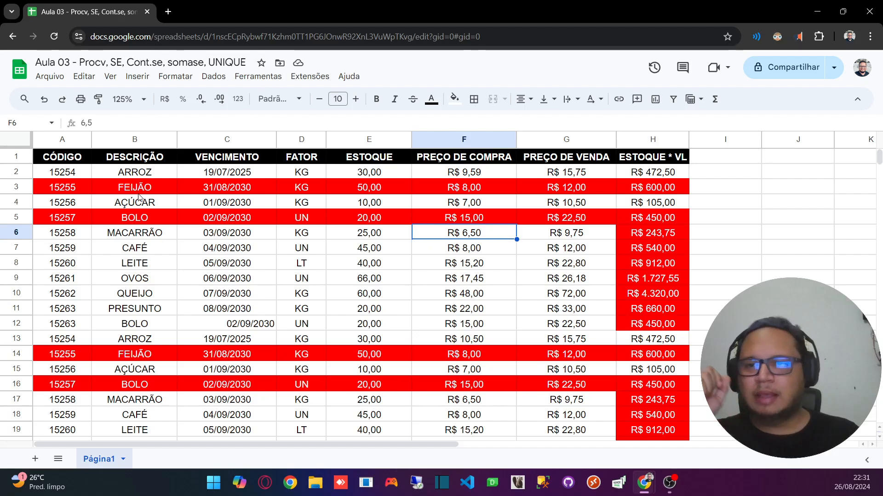
click(51, 173)
scroll(78, 186, down, 3)
scroll(78, 185, up, 3)
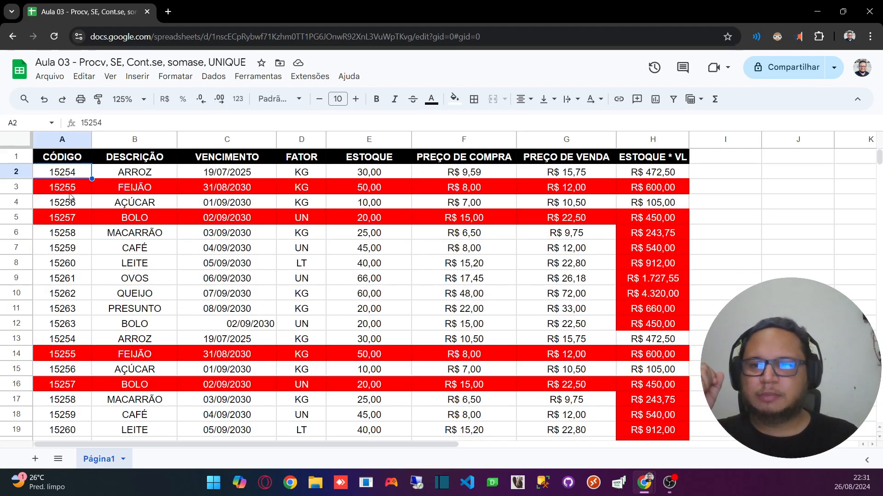
click(60, 138)
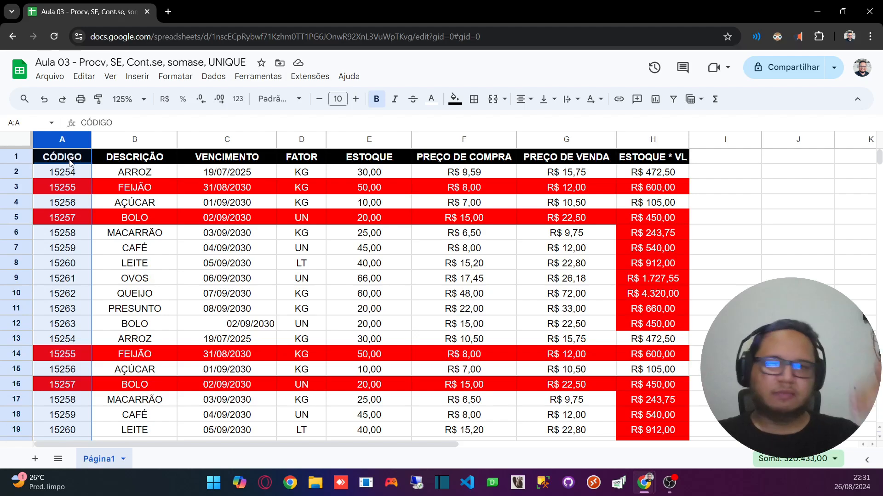
Step: Fill the missing product code in A23 with 15264 by extending the series from A22
scroll(72, 316, down, 3)
click(58, 330)
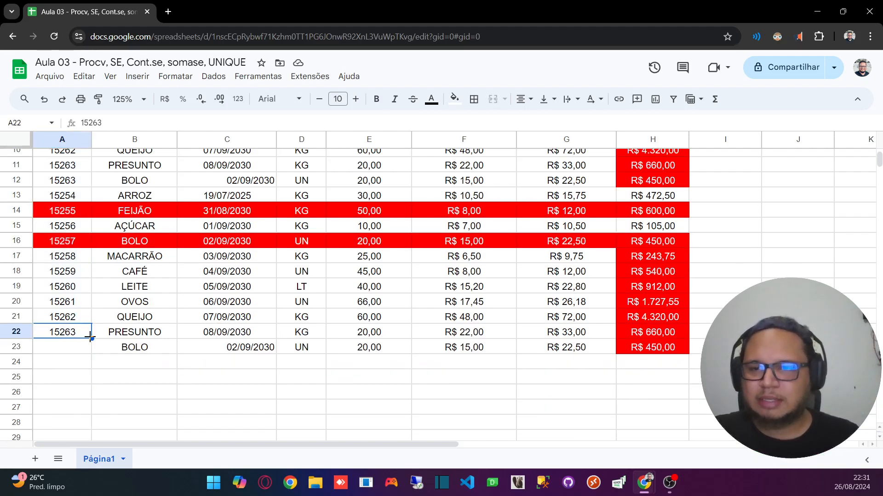
click(78, 348)
click(72, 332)
mouse_move(91, 338)
mouse_down()
mouse_move(76, 349)
mouse_move(85, 349)
mouse_up()
click(76, 334)
click(66, 352)
scroll(63, 257, up, 3)
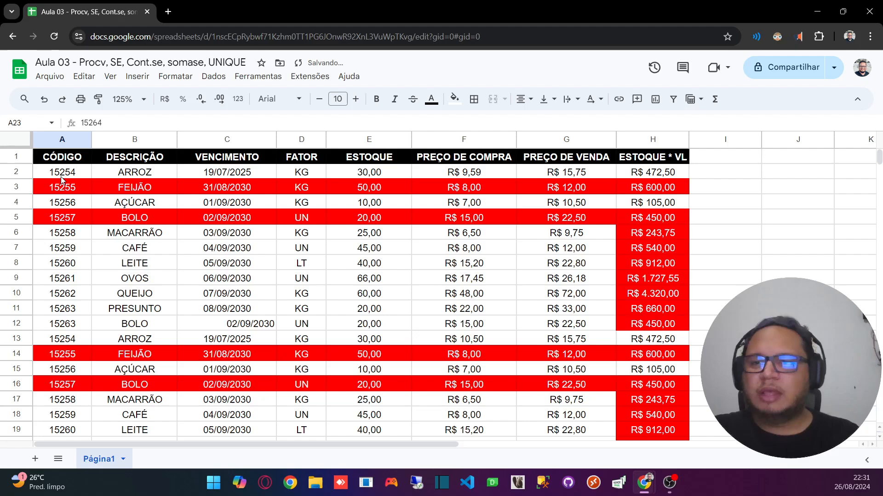
Step: Move the product rows A2:H23 down by one row to A3:H24
click(62, 175)
scroll(603, 256, down, 3)
shift+click(662, 278)
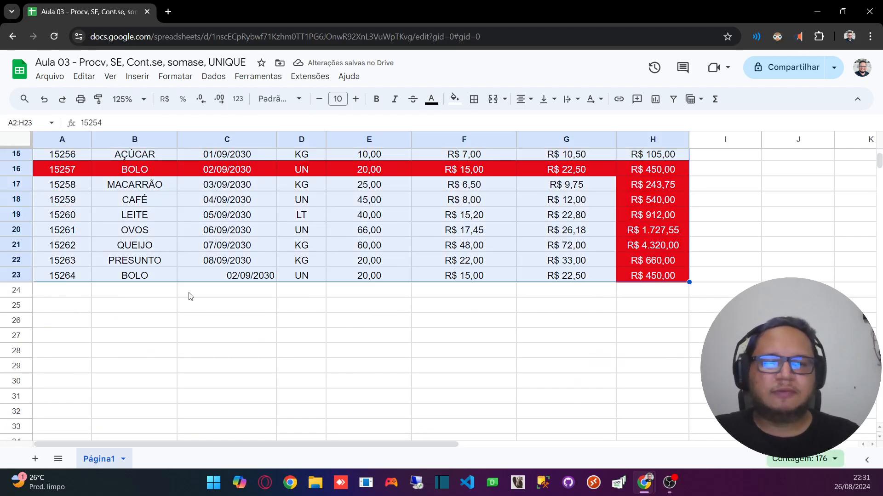
drag(58, 282, 60, 287)
scroll(73, 276, down, 8)
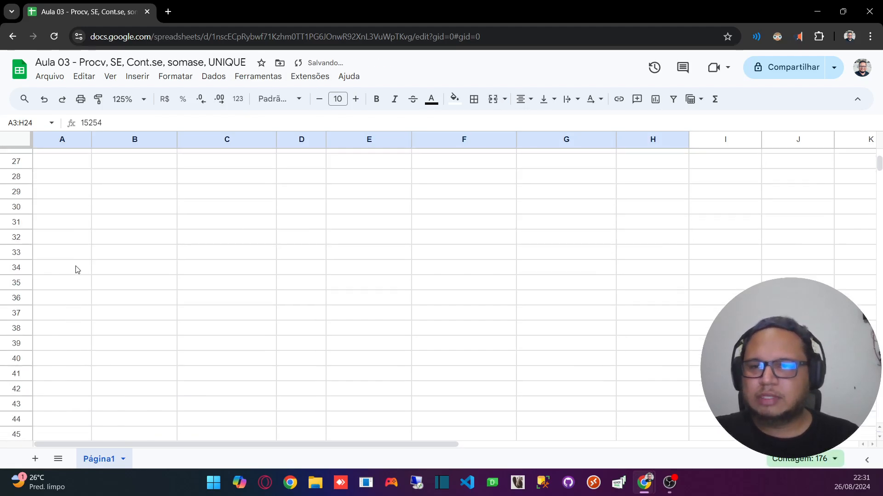
Step: Paste the copied block of product rows twice below the table, starting at A25 and at A36
scroll(65, 221, up, 2)
click(64, 205)
key(ctrl+v)
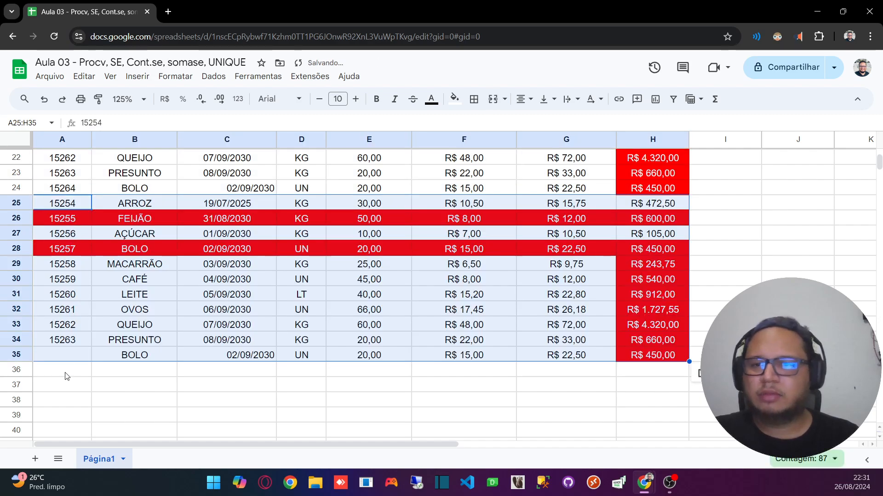
click(67, 371)
key(ctrl+v)
scroll(83, 354, down, 6)
scroll(114, 331, up, 13)
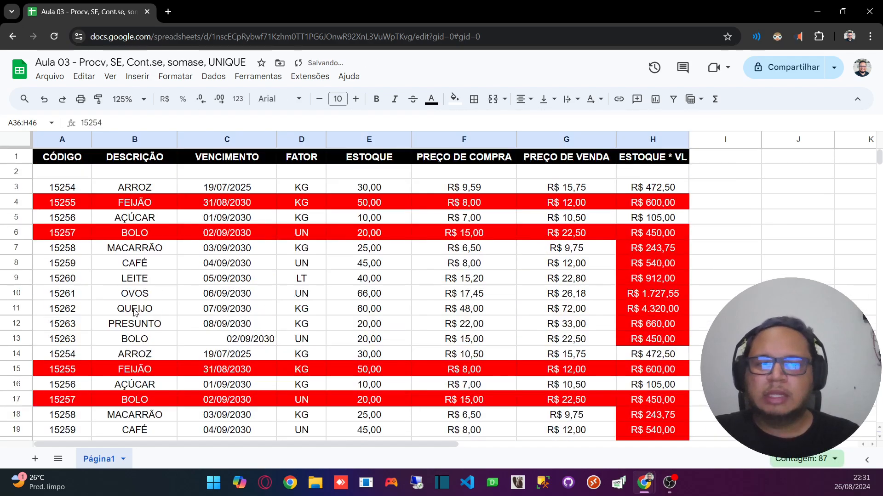
Step: Delete the empty row 2 beneath the table header
click(17, 186)
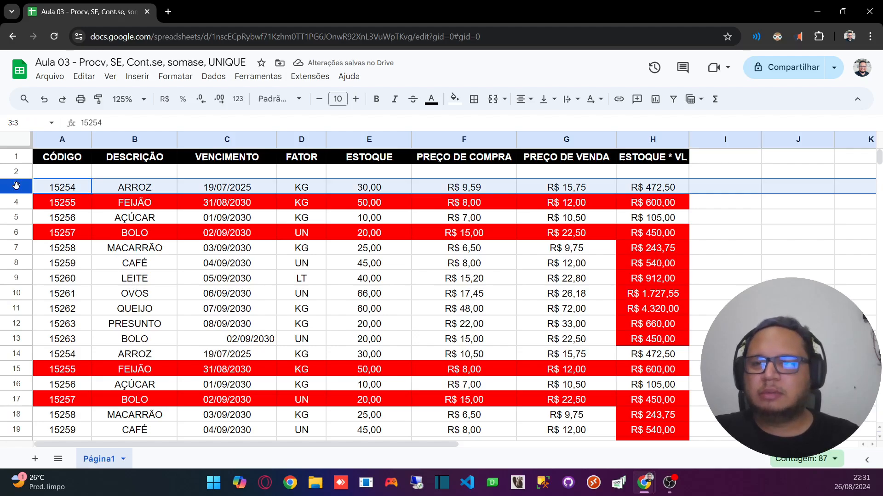
click(16, 172)
right_click(16, 172)
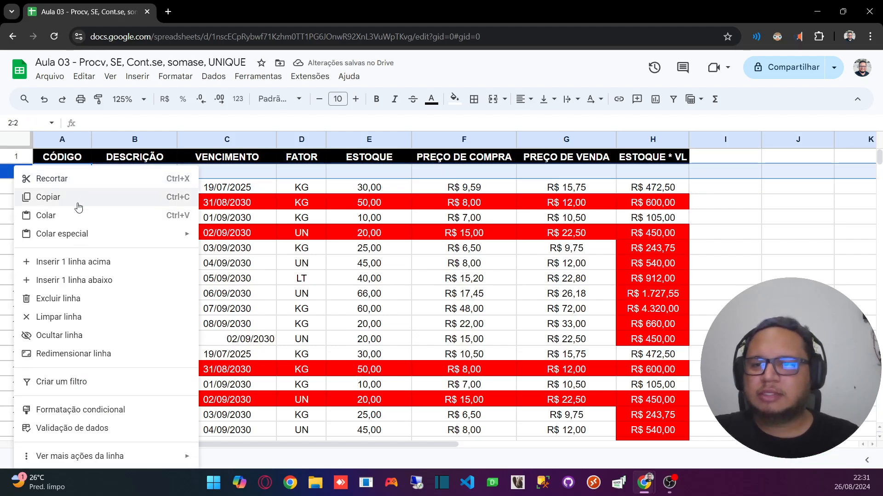
click(59, 298)
click(181, 223)
scroll(197, 230, down, 10)
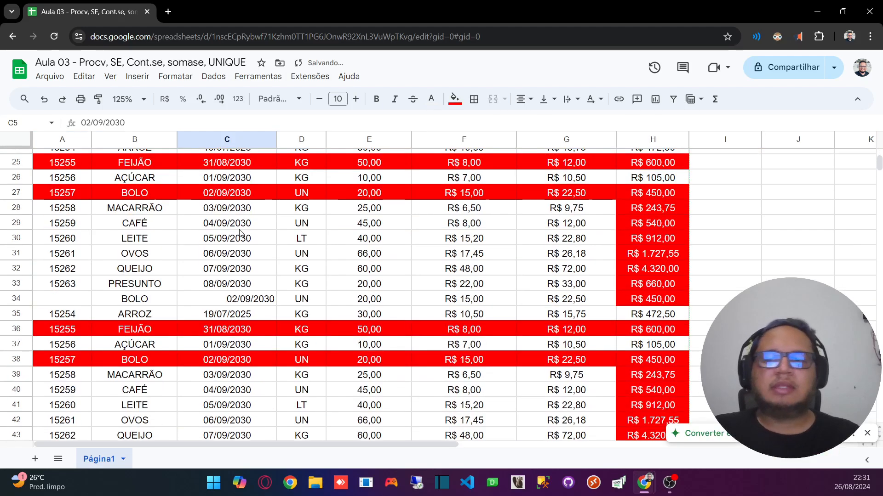
scroll(235, 228, up, 12)
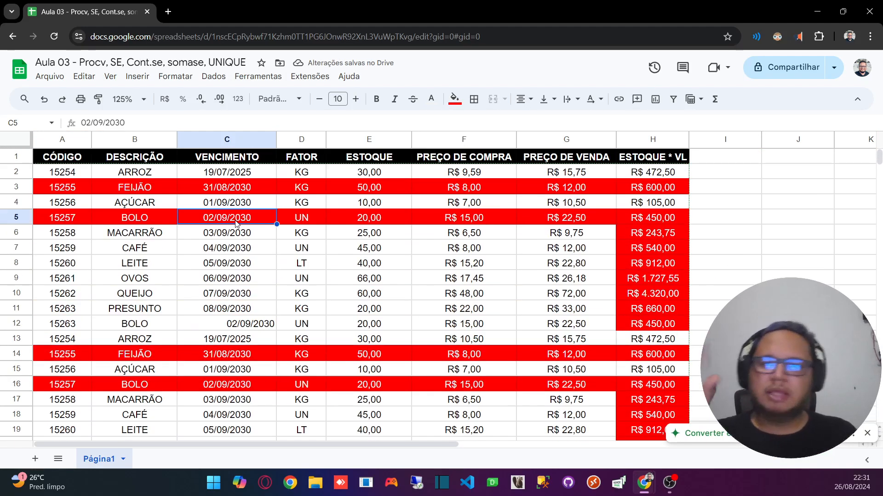
Step: Reset the fill color of the product rows in A2:H45
click(63, 175)
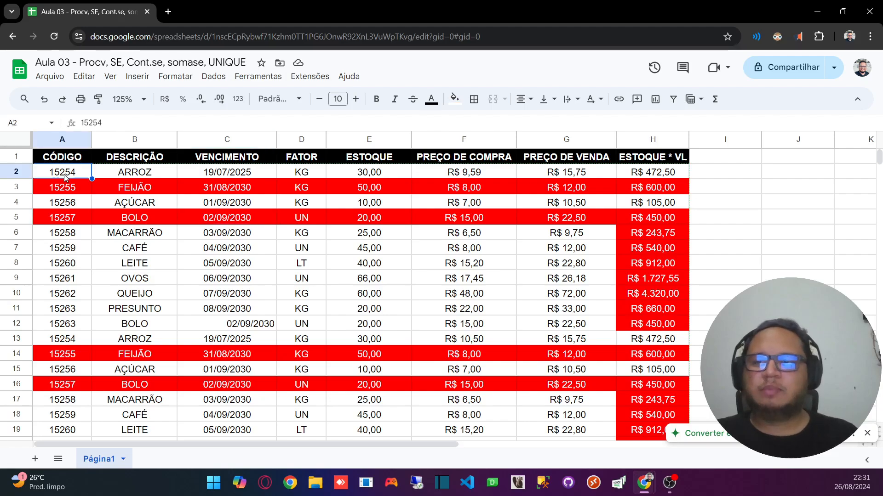
click(61, 140)
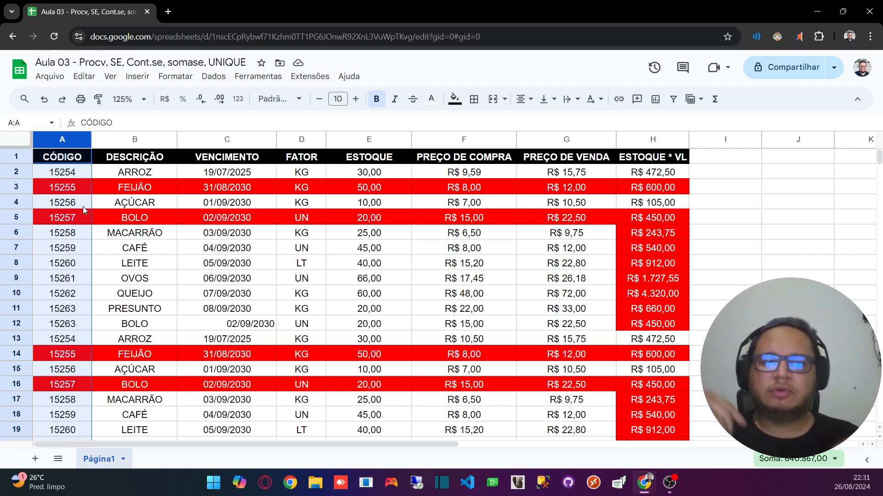
click(63, 172)
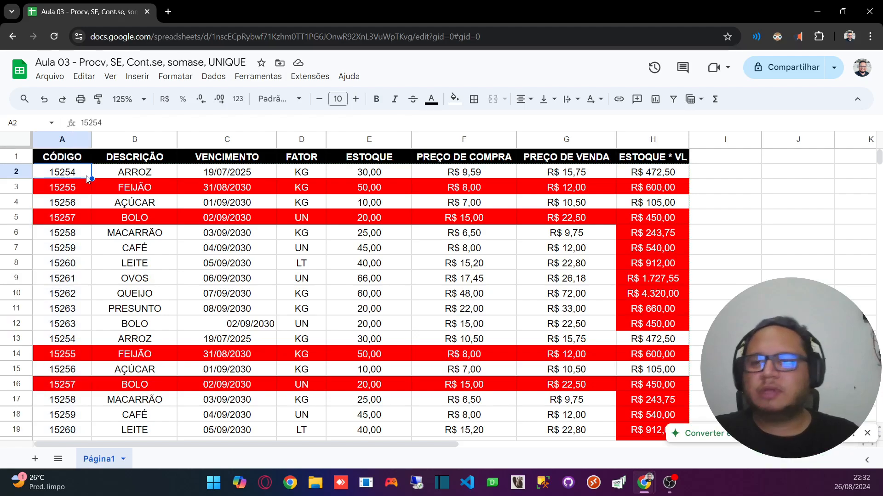
scroll(416, 292, down, 5)
scroll(415, 293, down, 5)
shift+click(644, 252)
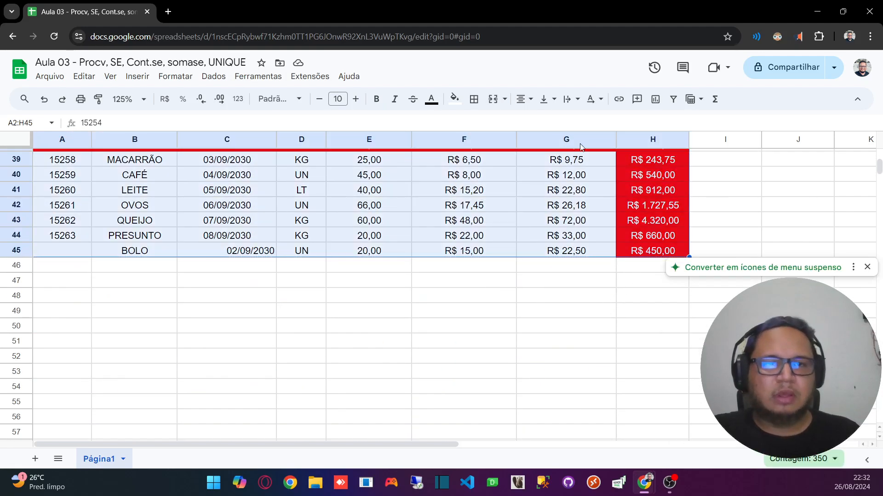
click(454, 99)
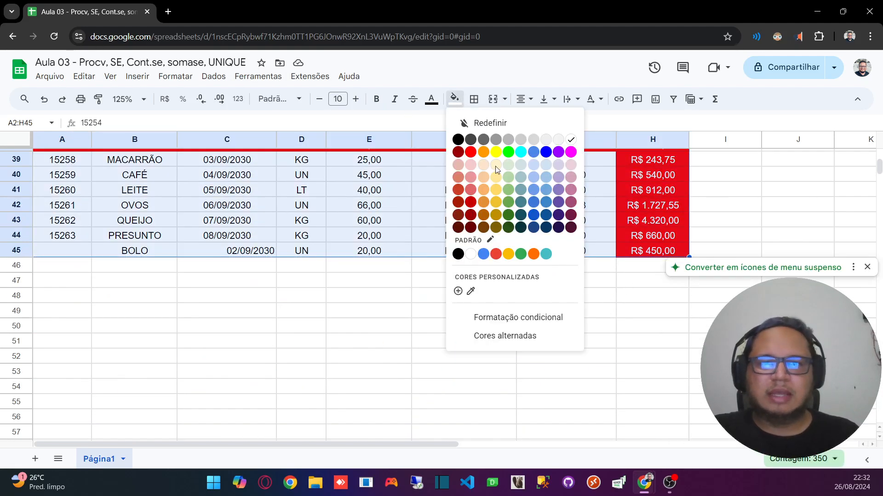
click(476, 120)
Step: Set the text color of the product rows in A2:H45 to black
click(432, 100)
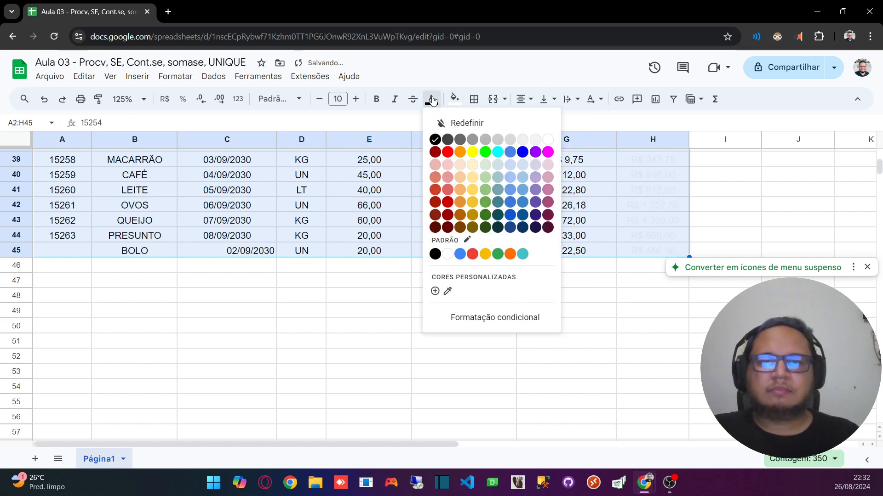
click(434, 143)
click(405, 191)
scroll(377, 197, up, 10)
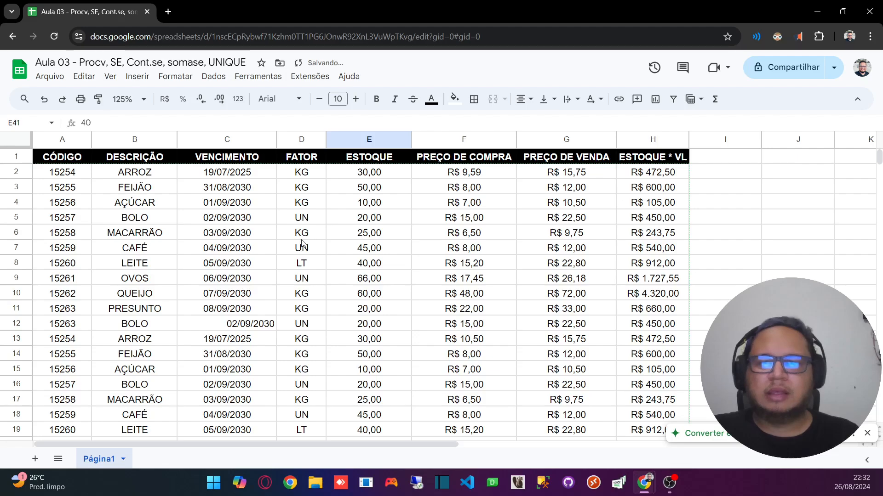
scroll(390, 229, down, 6)
scroll(390, 229, down, 5)
scroll(239, 225, up, 8)
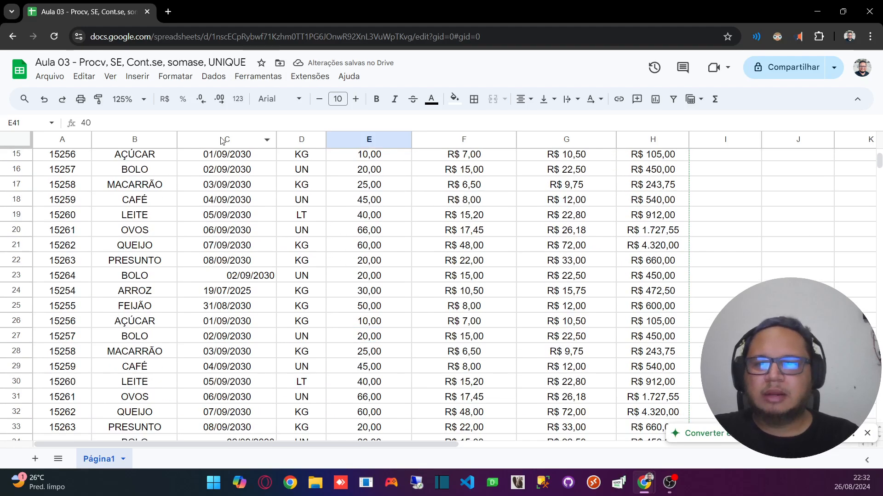
Step: Center the dates in the VENCIMENTO column horizontally
click(223, 139)
click(524, 99)
click(541, 122)
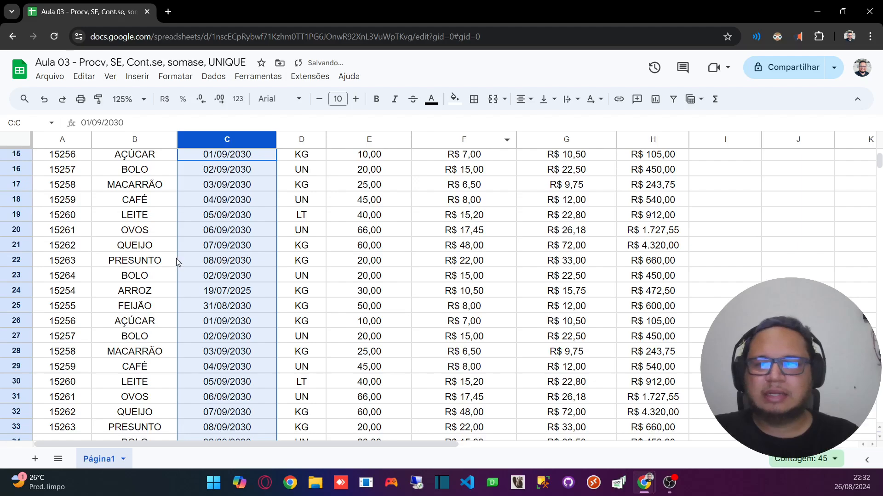
click(175, 260)
scroll(256, 241, up, 5)
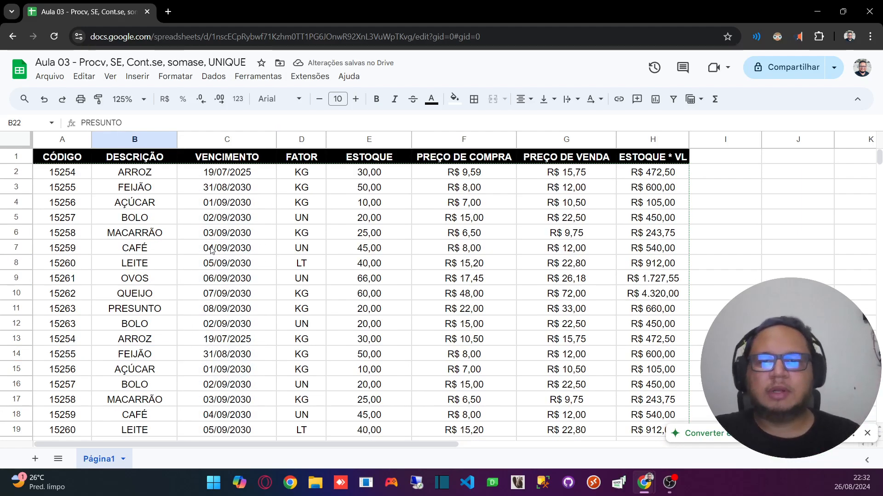
Step: Start a formula in cell J1 with the function name =unique
click(199, 218)
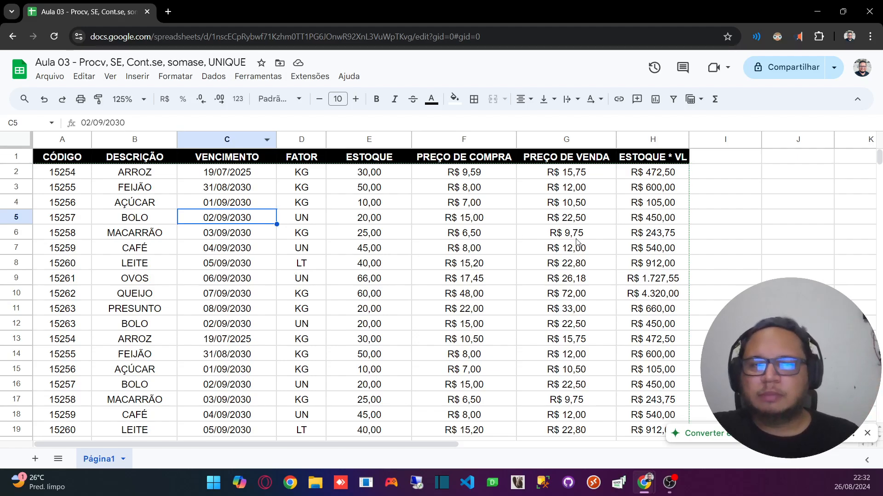
click(715, 192)
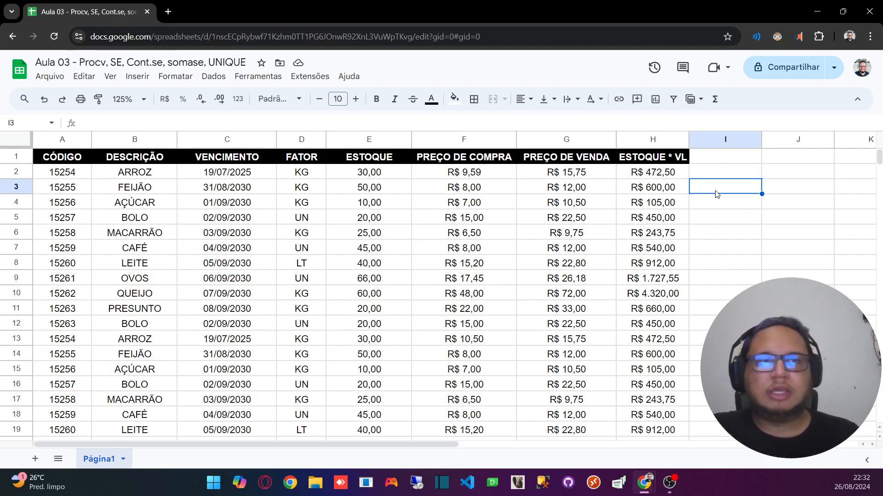
drag(354, 443, 580, 430)
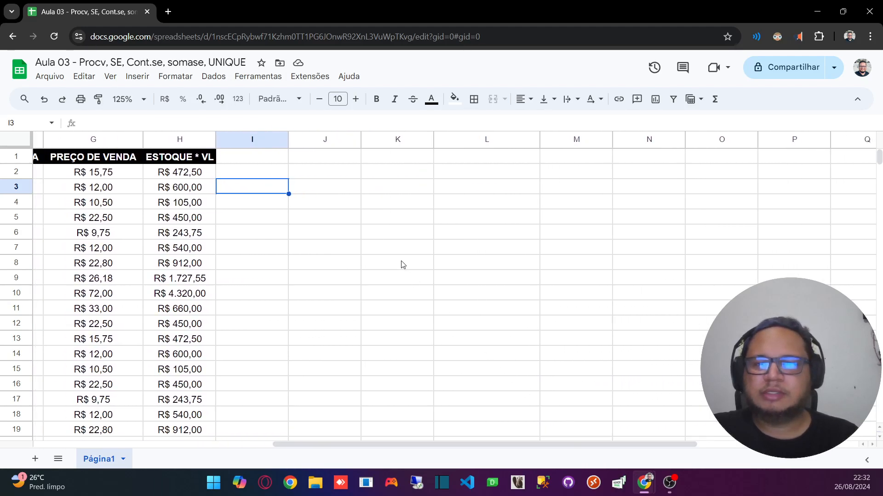
click(309, 159)
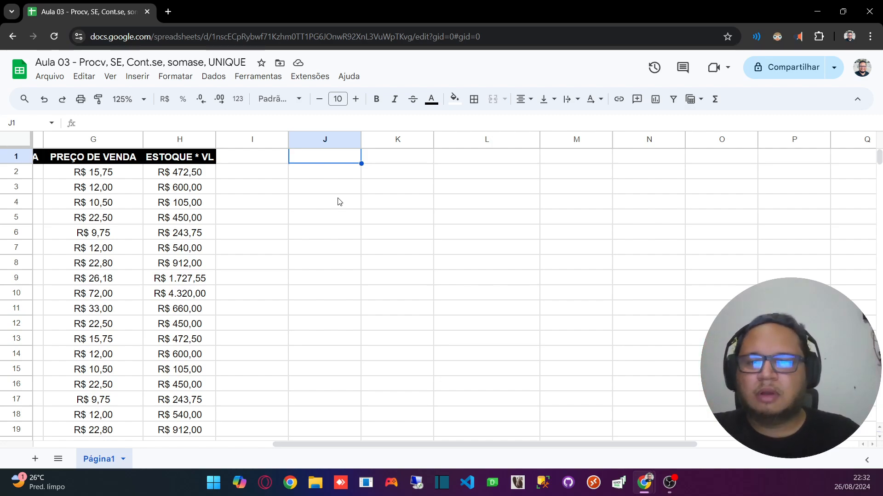
text(=)
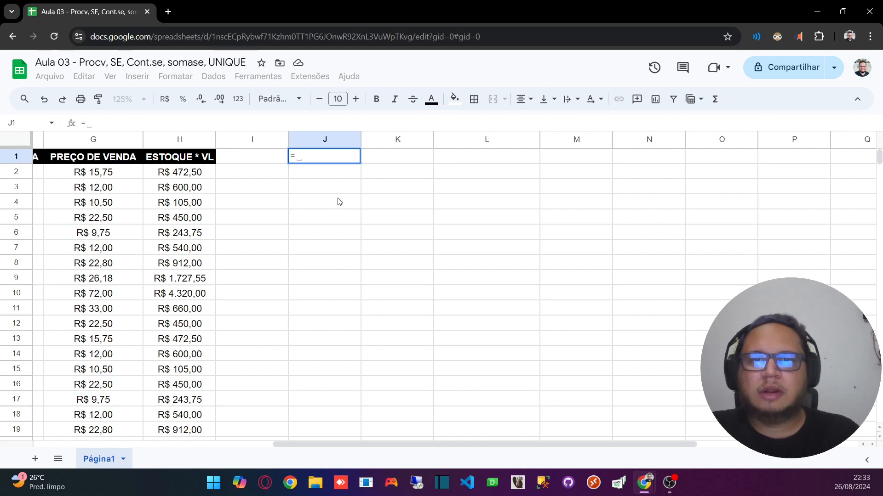
text(uniqui)
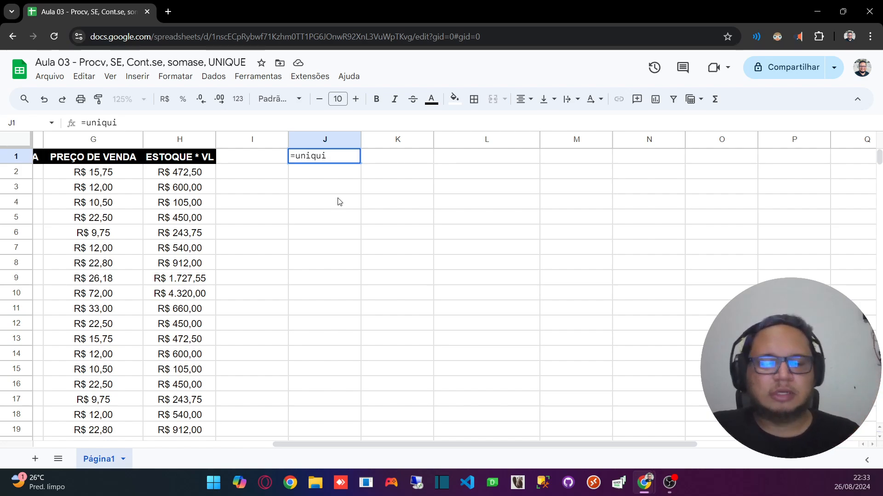
key(BackSpace)
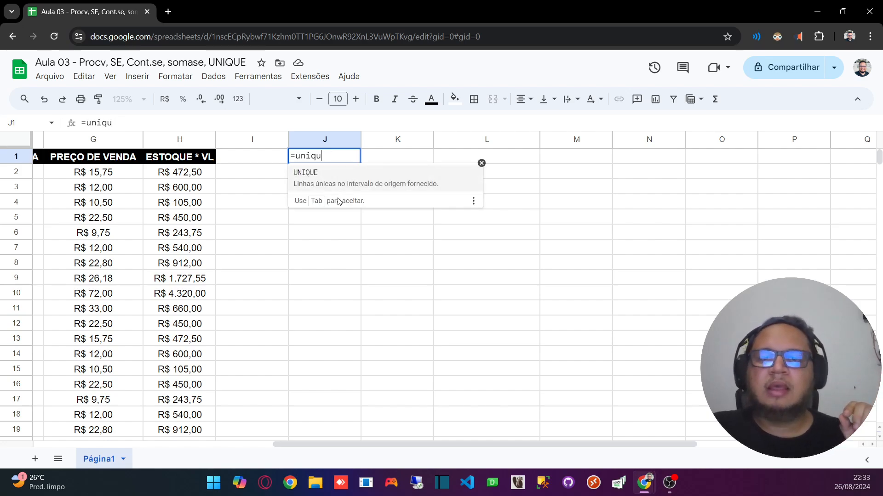
text(e)
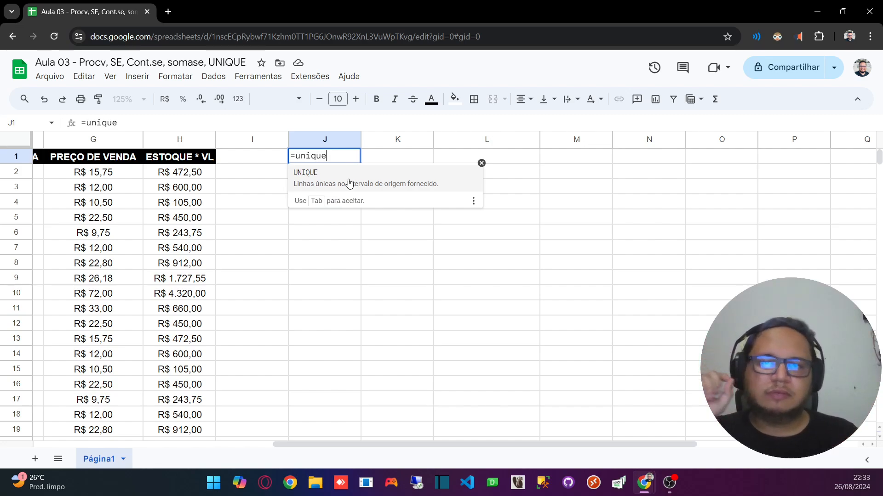
Step: Re-enter the function name after the equals sign in J1 and accept the suggested UNIQUE function
key(BackSpace)
key(BackSpace)
key(BackSpace)
key(BackSpace)
key(BackSpace)
key(BackSpace)
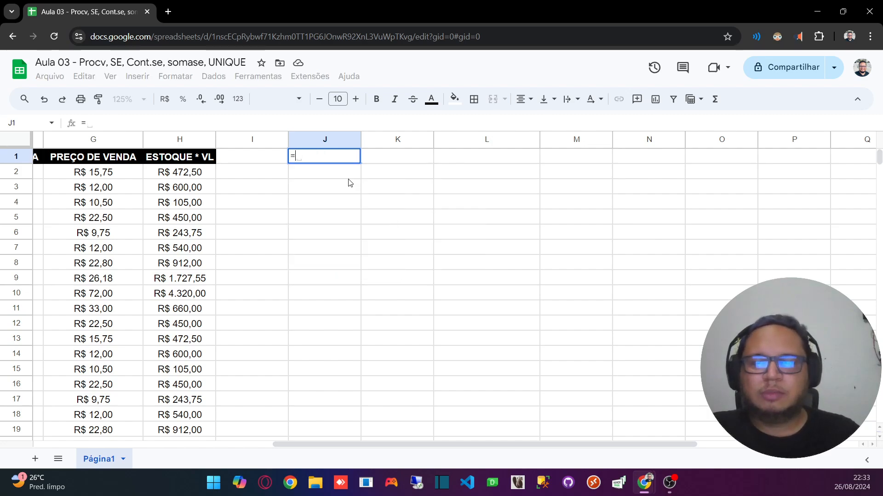
text(uni)
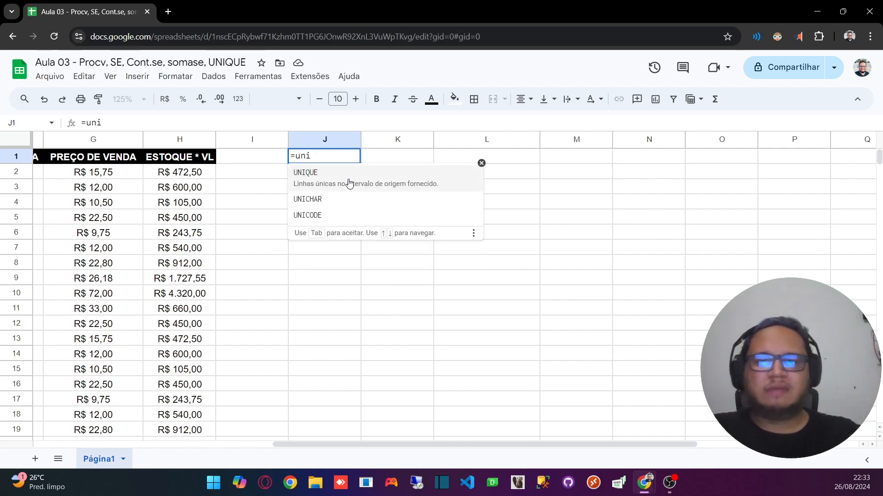
key(BackSpace)
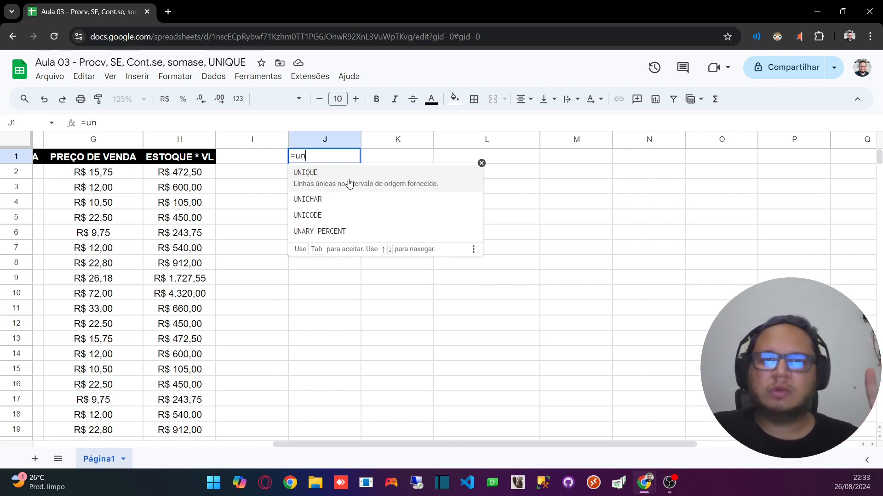
text(ique)
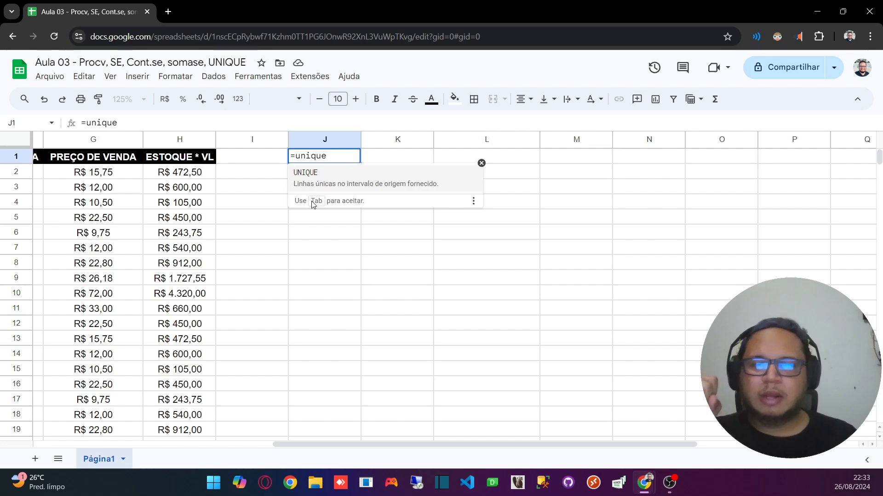
click(325, 179)
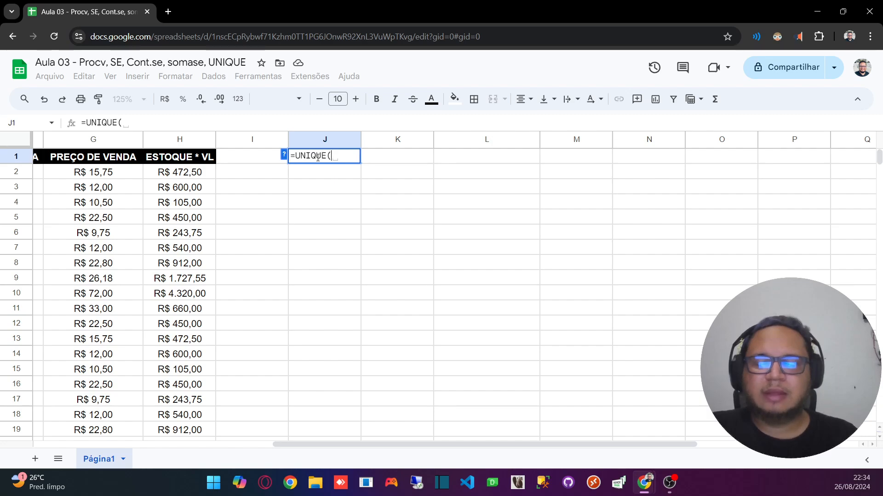
Step: Read the formula help on UNIQUE's description and its arguments, and hide the help again
click(285, 156)
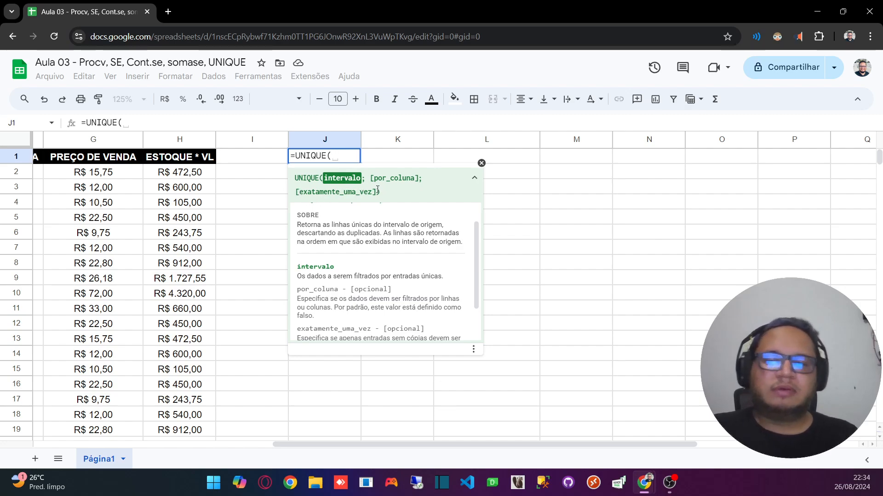
scroll(407, 246, down, 2)
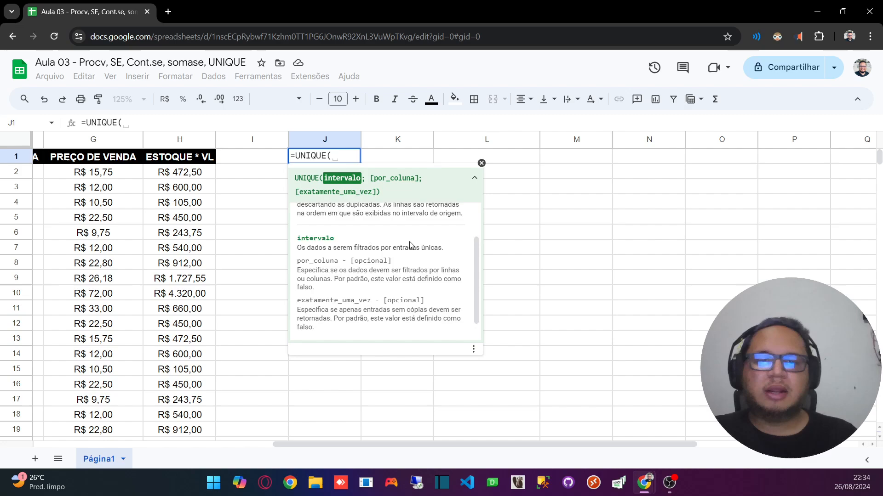
scroll(406, 246, up, 3)
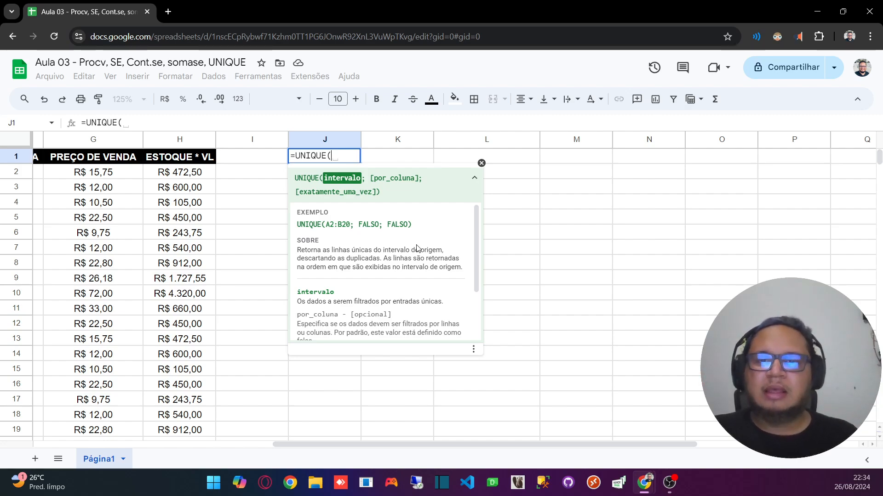
click(481, 163)
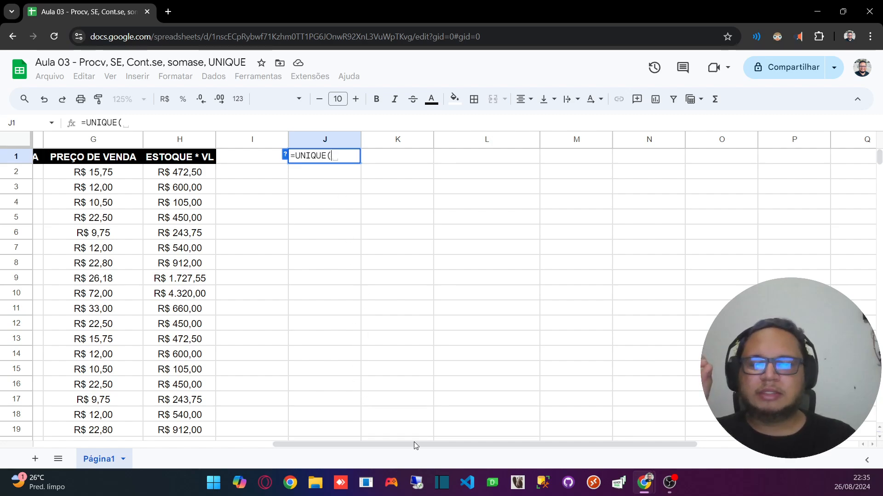
Step: Complete the UNIQUE formula in J1 with the whole column A (A:A) as its range
drag(414, 444, 158, 433)
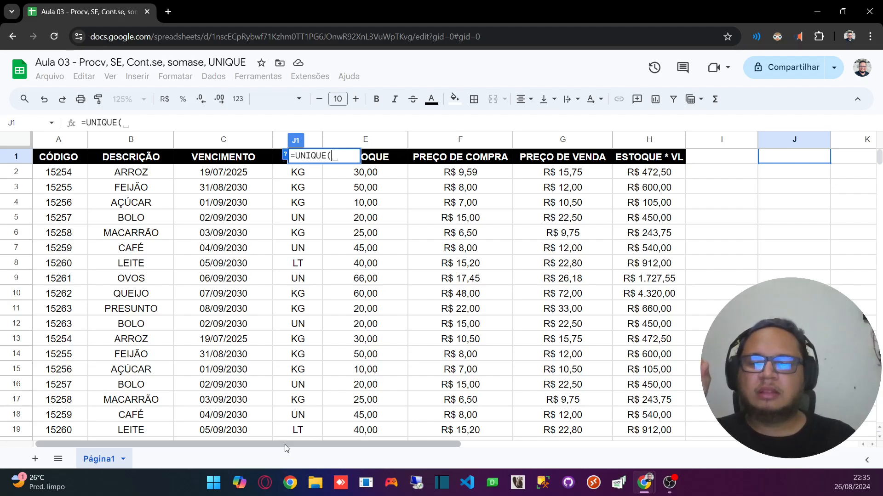
drag(287, 444, 212, 445)
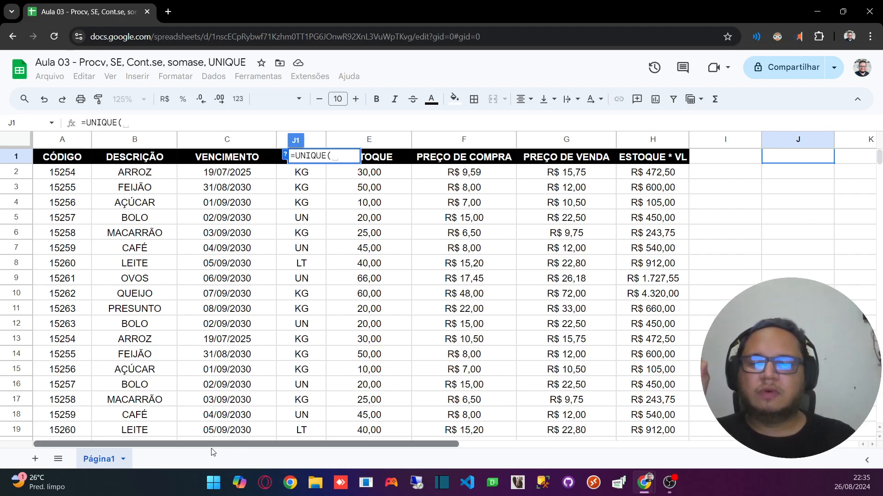
click(60, 140)
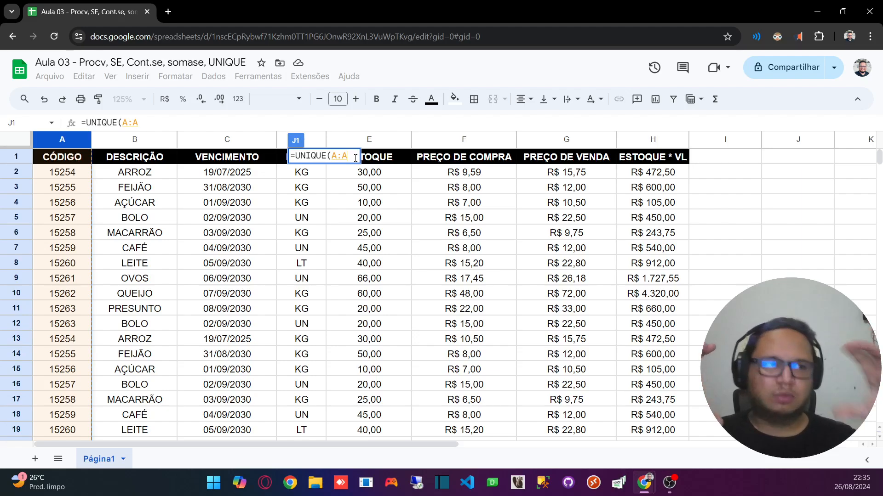
text())
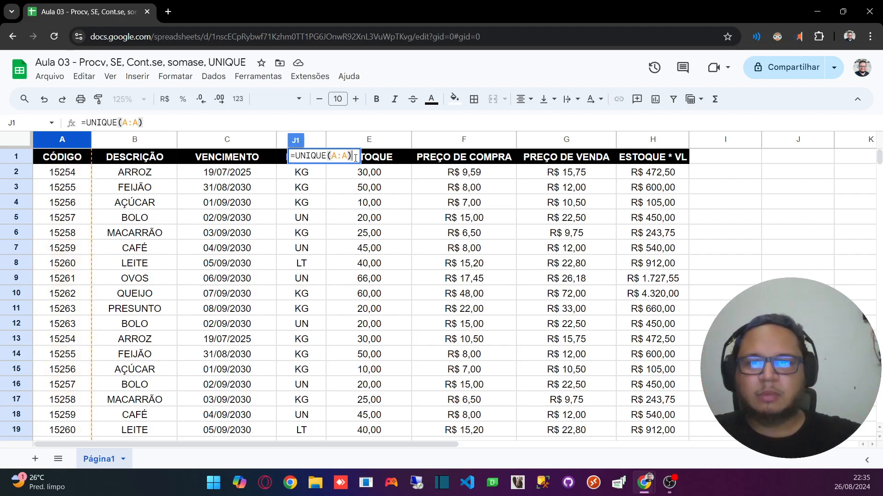
key(BackSpace)
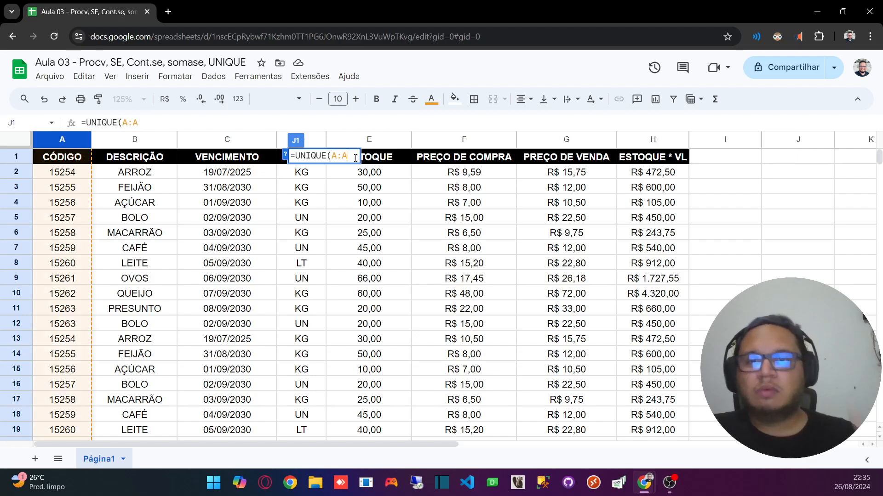
key(Return)
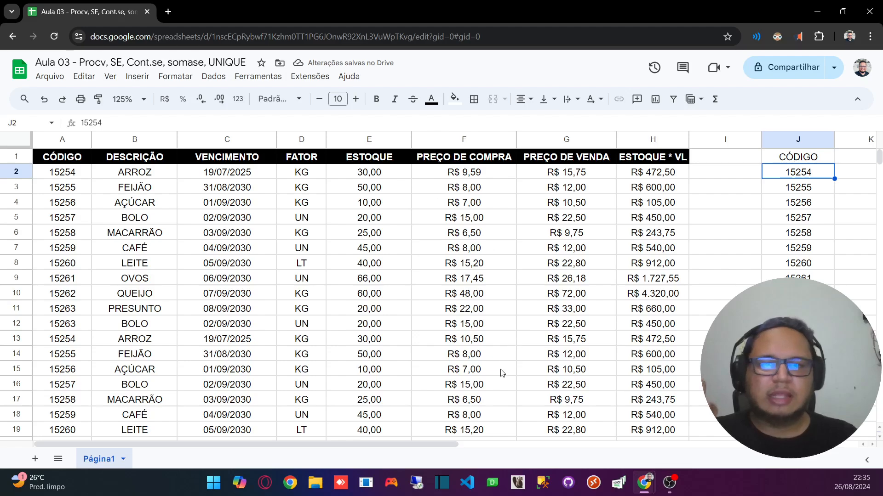
Step: Examine the list of unique codes and its formula in column J alongside the source header in A1
drag(357, 440, 515, 272)
click(469, 219)
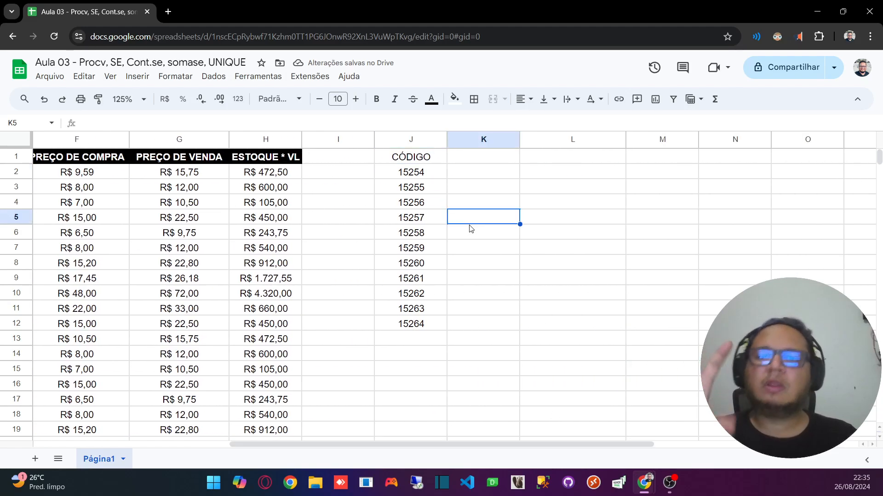
click(437, 160)
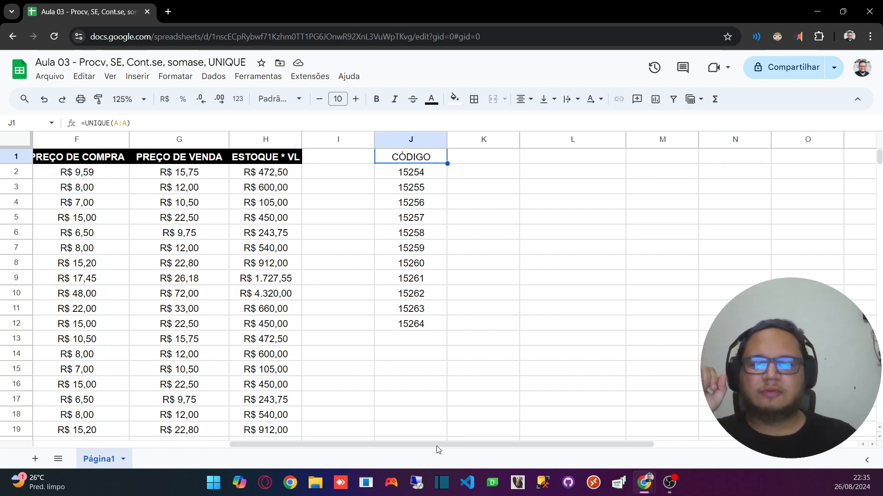
drag(437, 445, 187, 378)
click(55, 158)
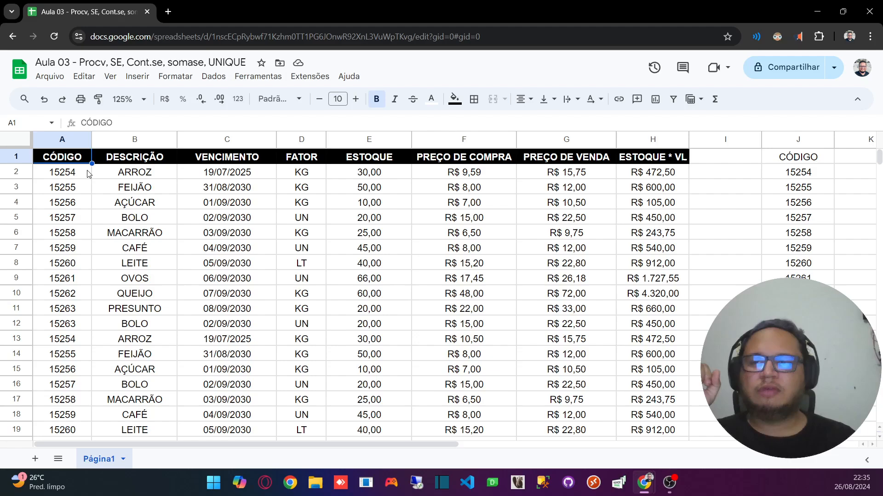
Step: Replace the product code in A3 with código and the one in A4 with null, and check both entries in column J
click(70, 193)
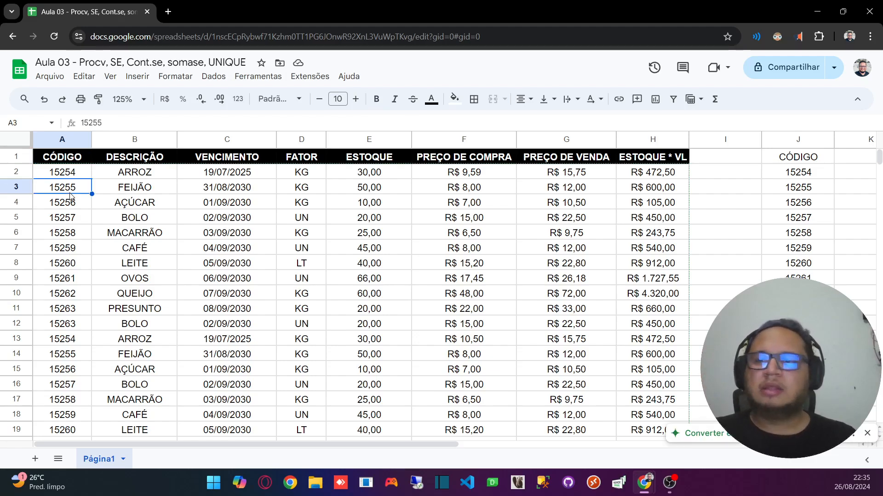
text(código)
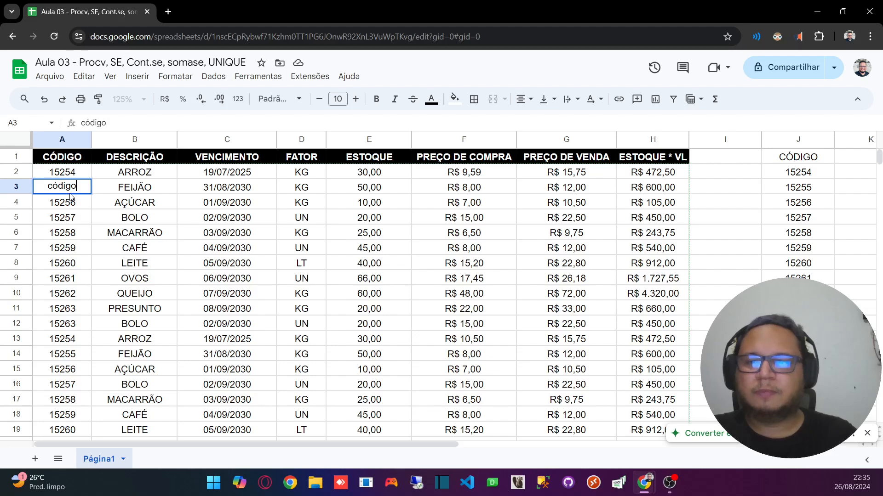
key(Return)
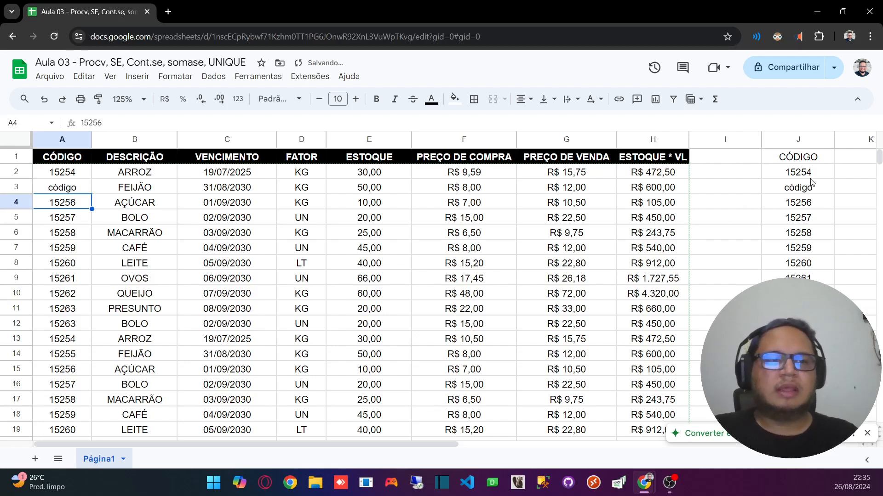
click(809, 189)
click(54, 205)
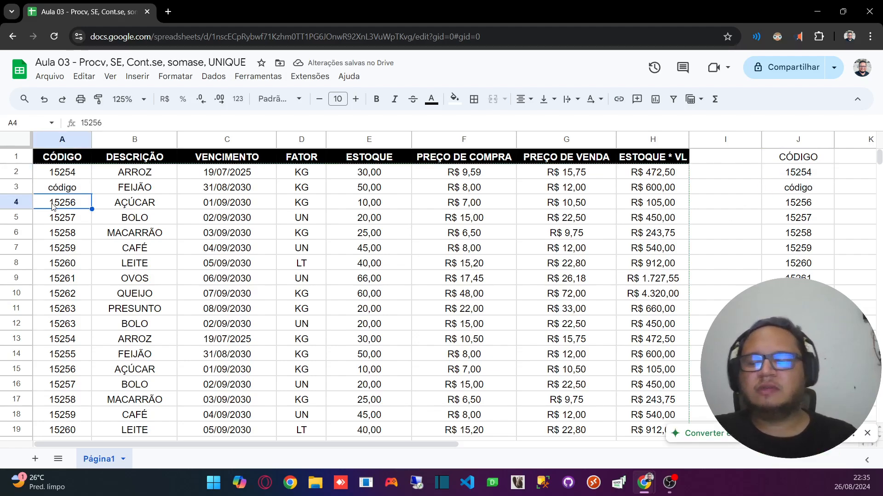
text(null)
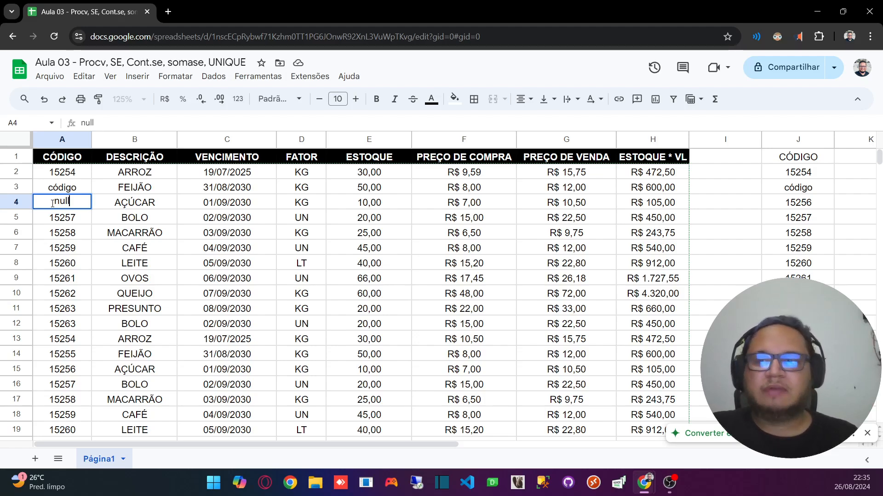
key(Return)
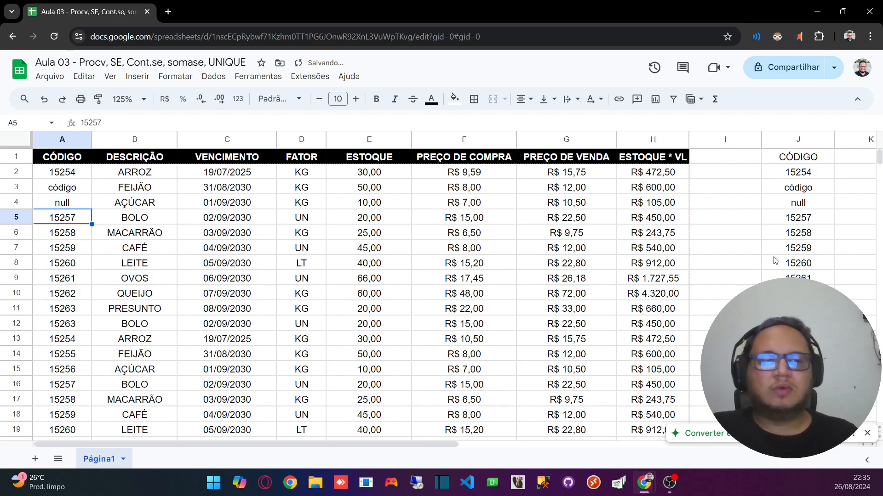
drag(795, 186, 793, 205)
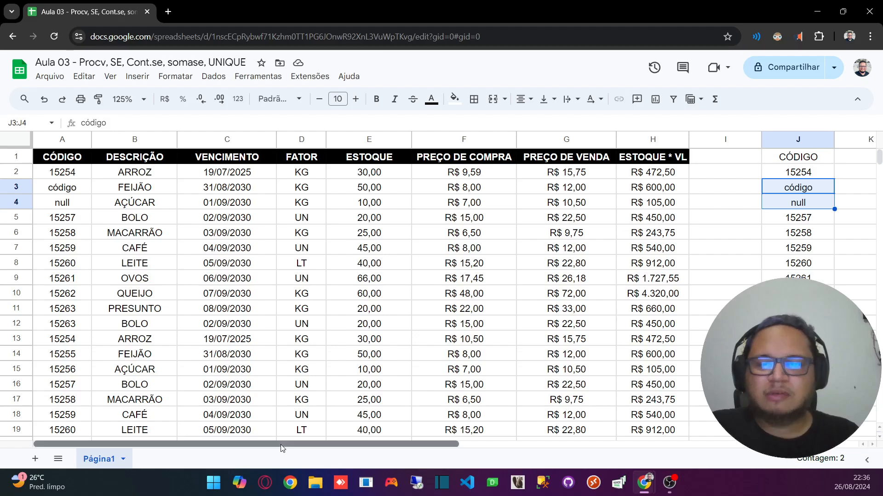
Step: Review the updated list of unique codes in column J and the empty column K beside it
drag(283, 445, 426, 445)
click(651, 311)
click(593, 192)
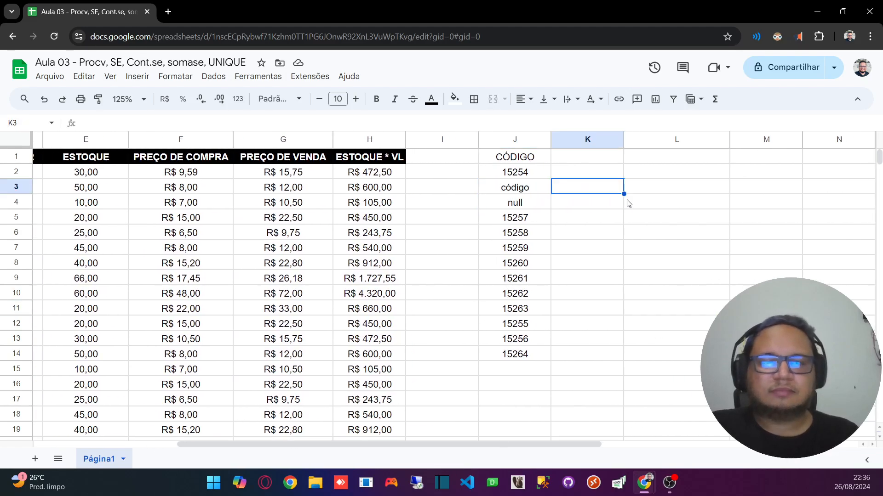
key(Down)
key(Down)
key(Down)
key(Down)
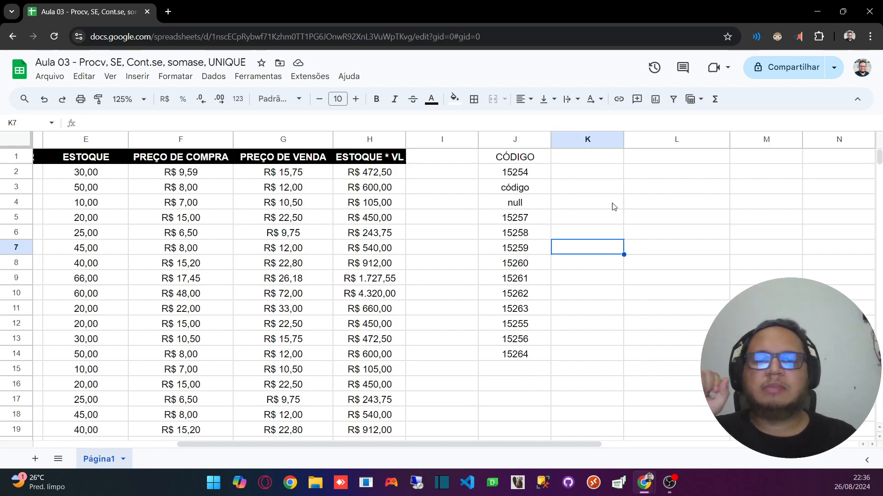
click(575, 173)
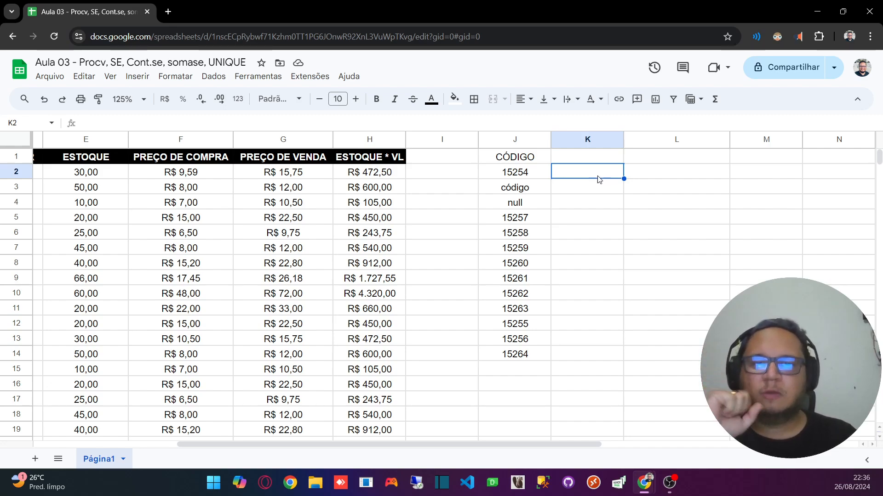
drag(441, 447, 532, 451)
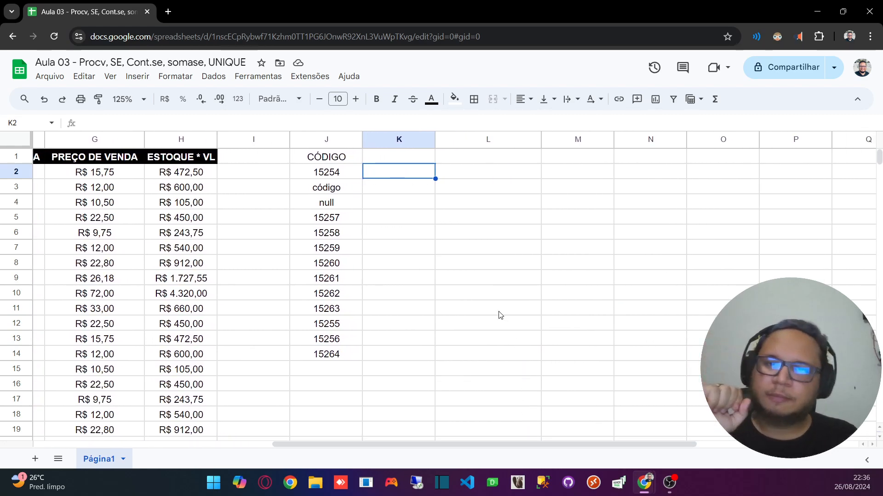
click(344, 173)
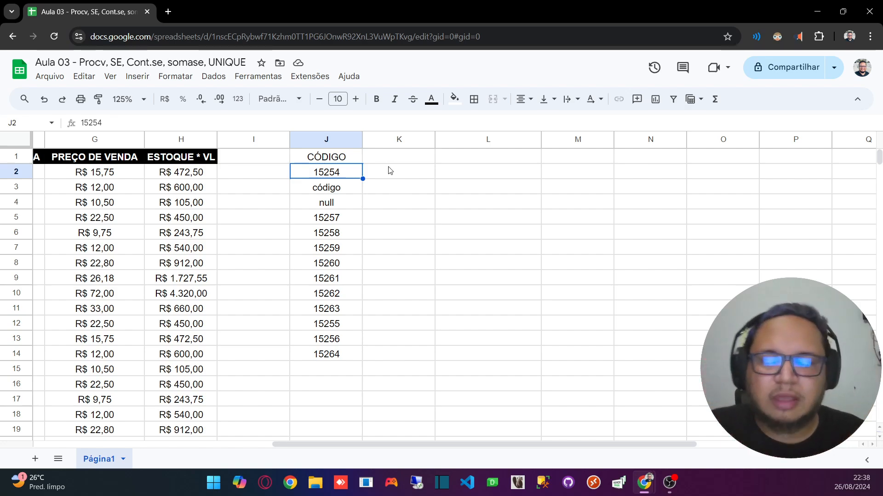
Step: Begin a PROCV formula in cell K2, beside the first unique code
click(395, 174)
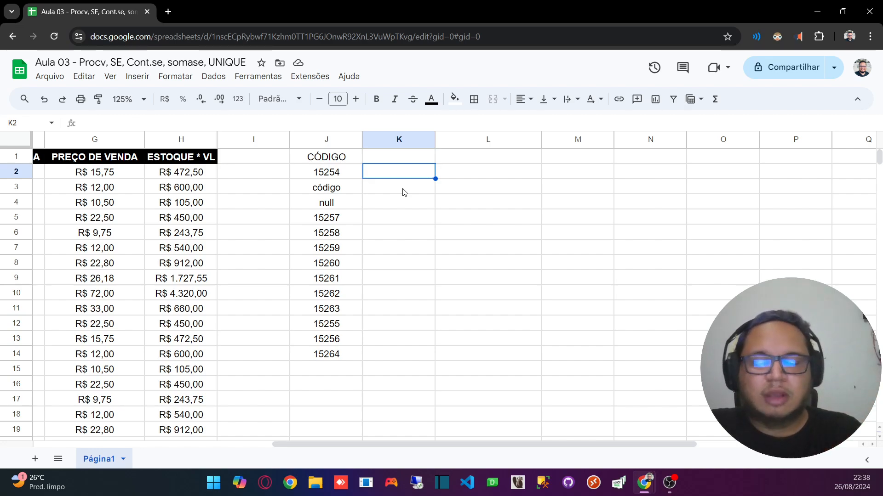
text(=)
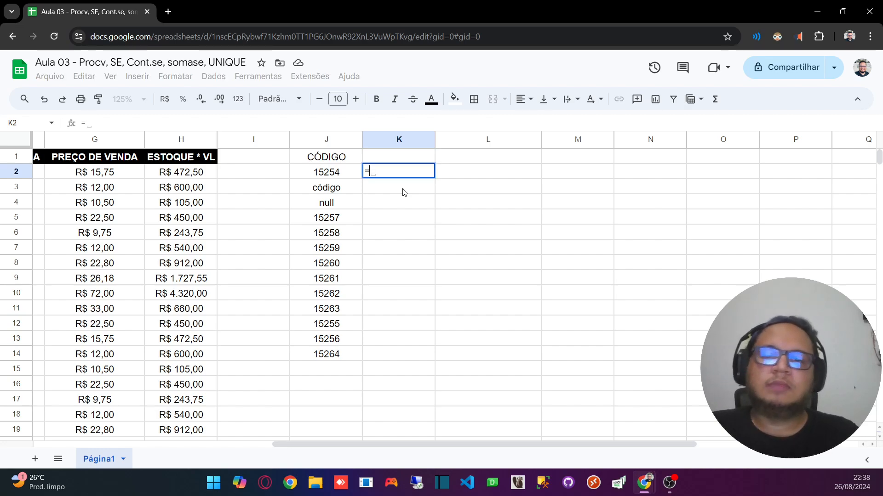
text(PROCV)
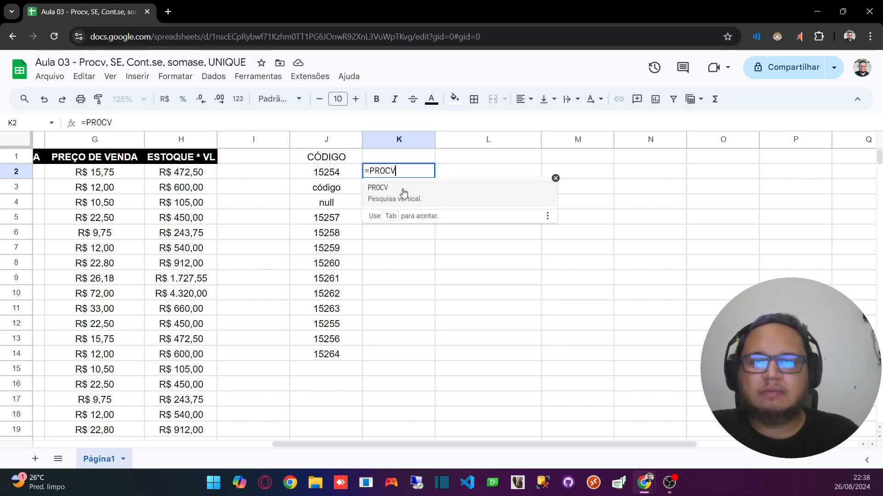
key(BackSpace)
key(BackSpace)
key(BackSpace)
key(BackSpace)
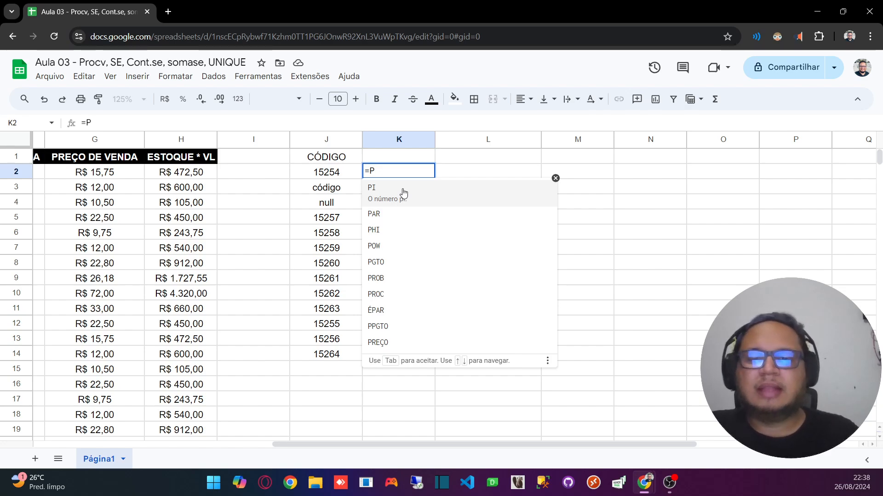
text(ROCV)
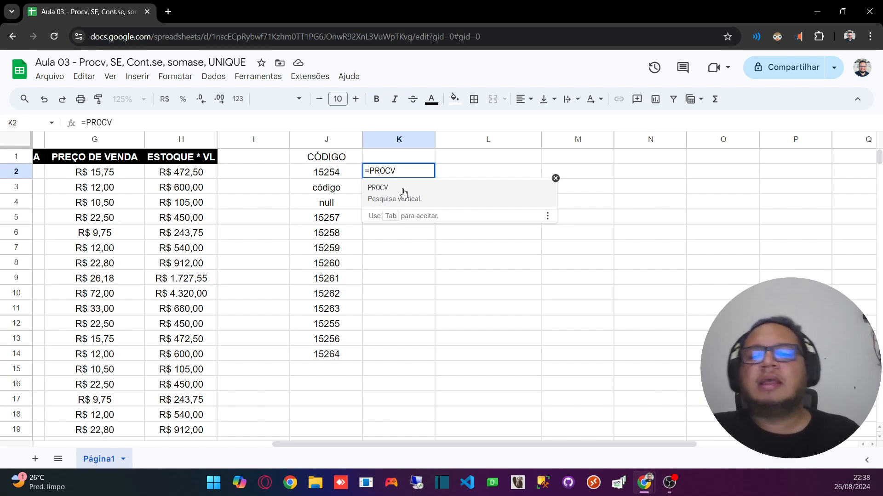
text(()
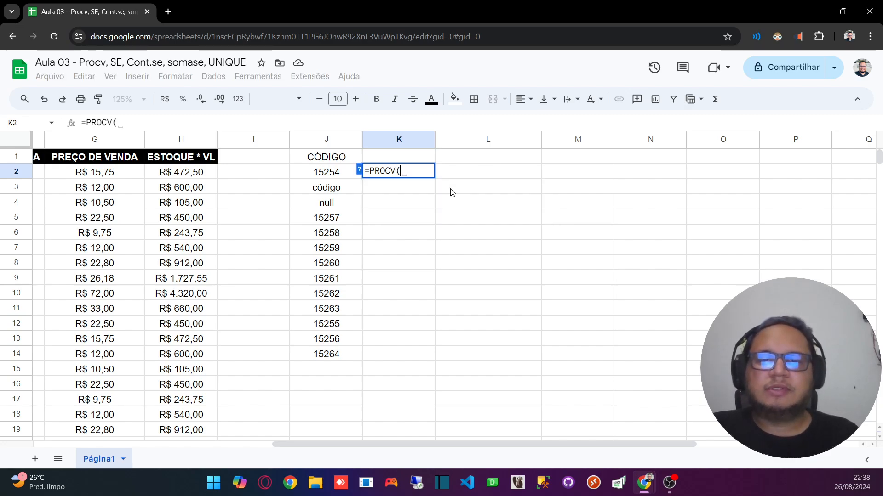
Step: Read the PROCV function help, covering the search key, range, index and optional sorted arguments
click(359, 171)
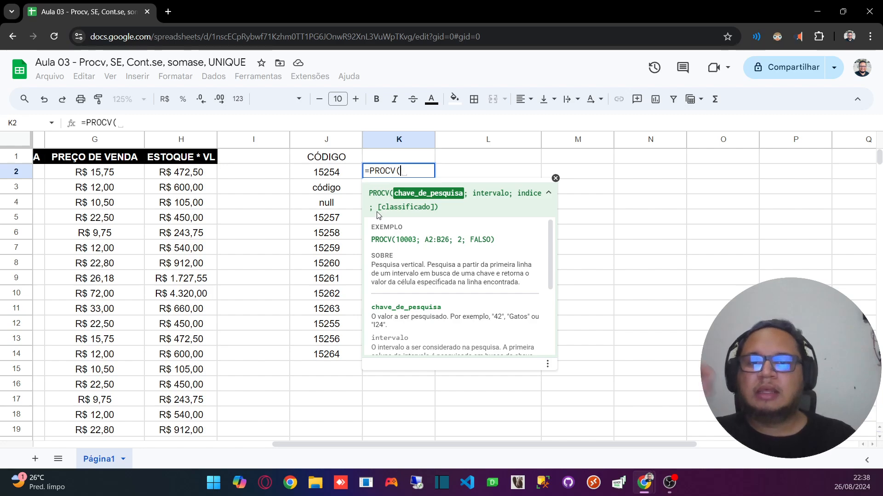
scroll(458, 235, down, 3)
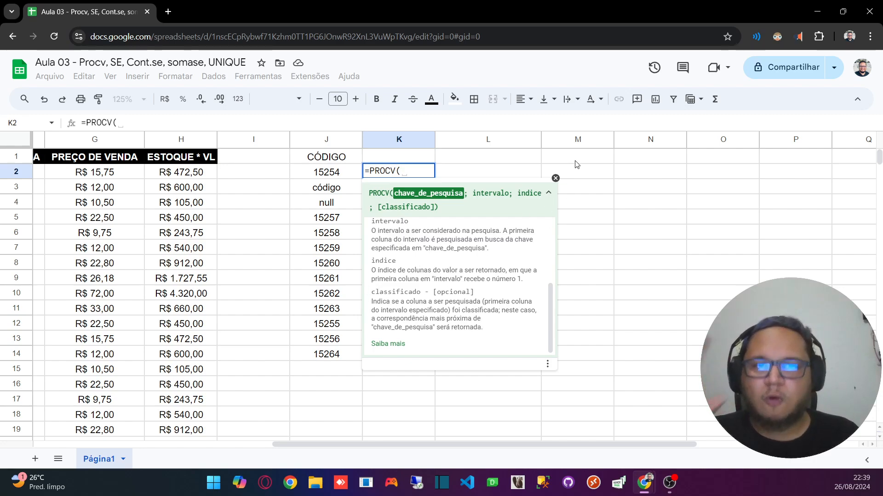
click(555, 179)
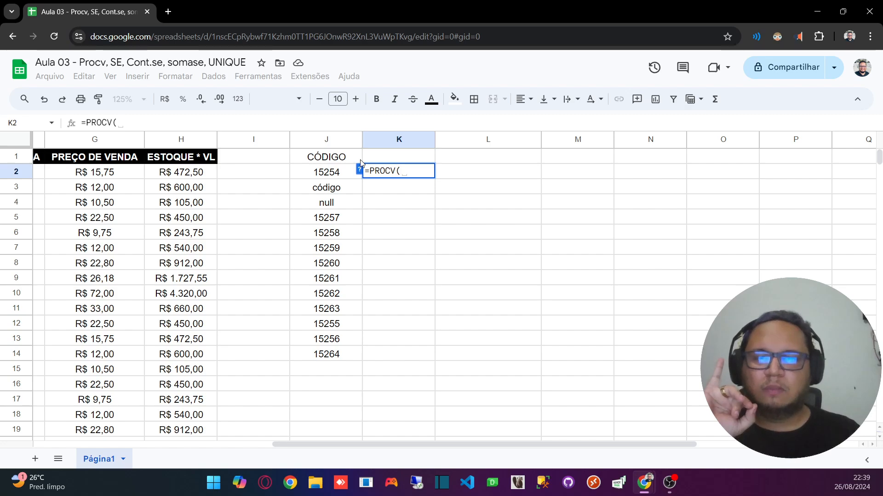
Step: Give the PROCV formula J2 as its search key and whole columns A to H (A:H) as its range
click(327, 177)
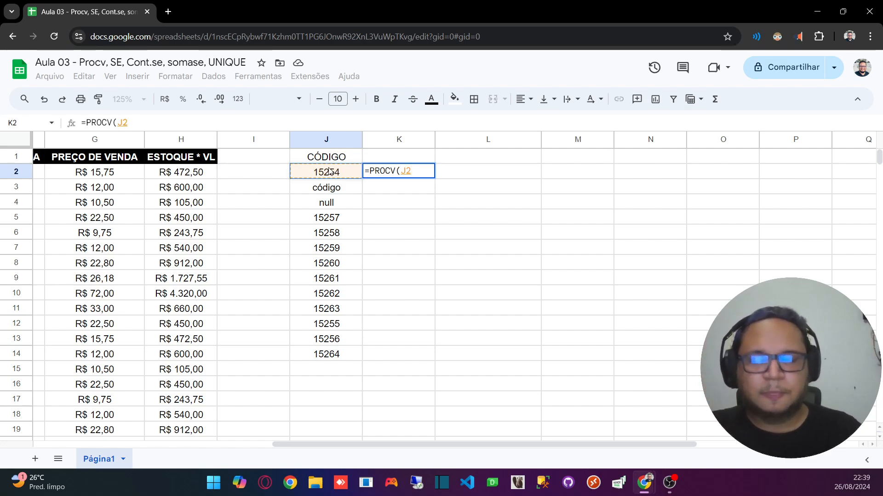
text(;)
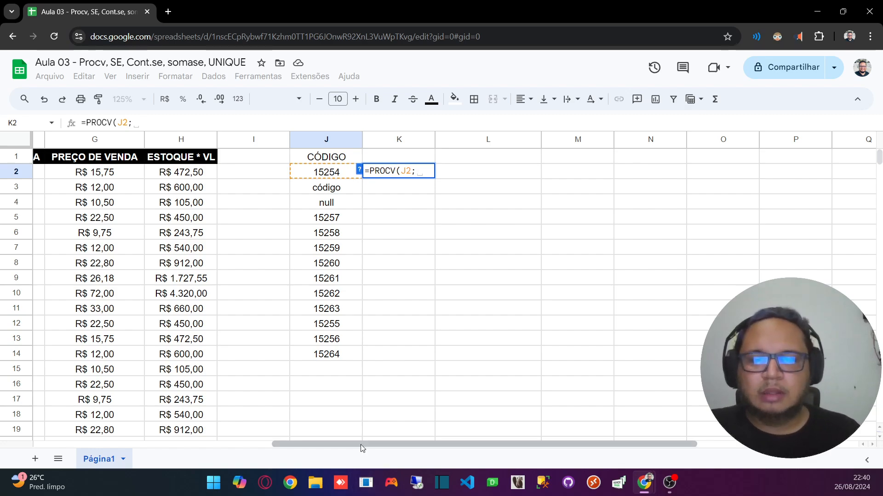
drag(368, 449, 103, 437)
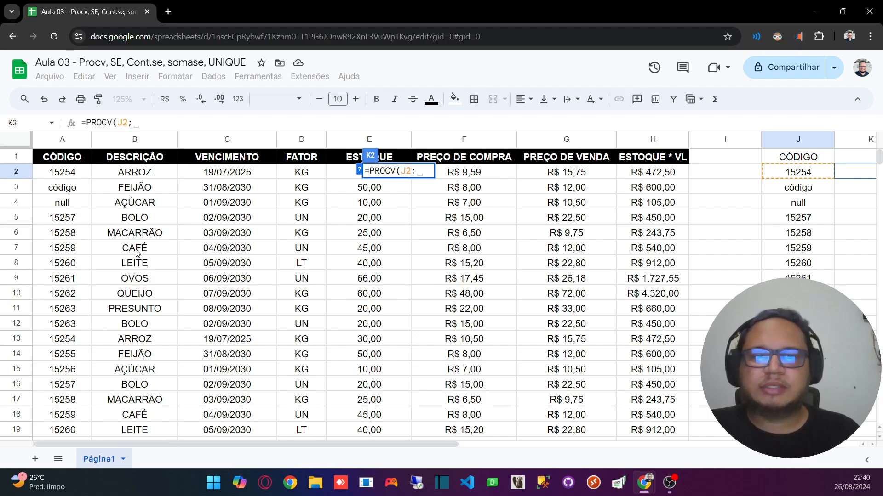
click(52, 139)
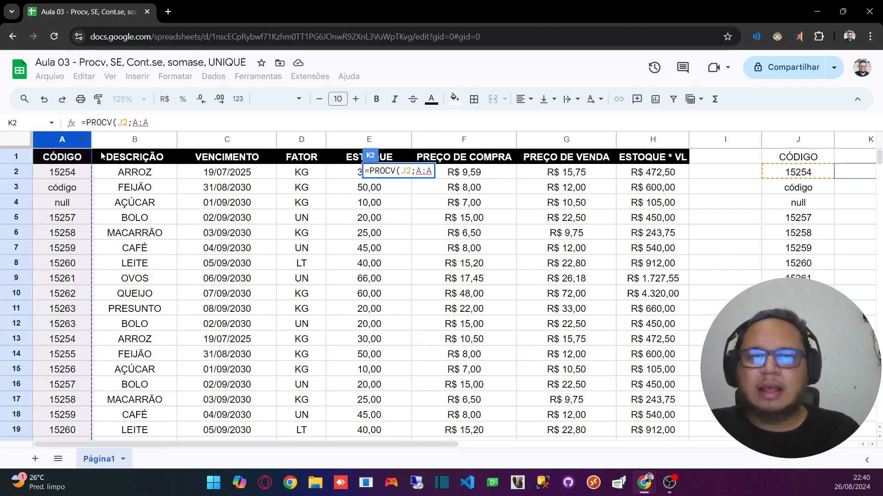
shift+click(653, 140)
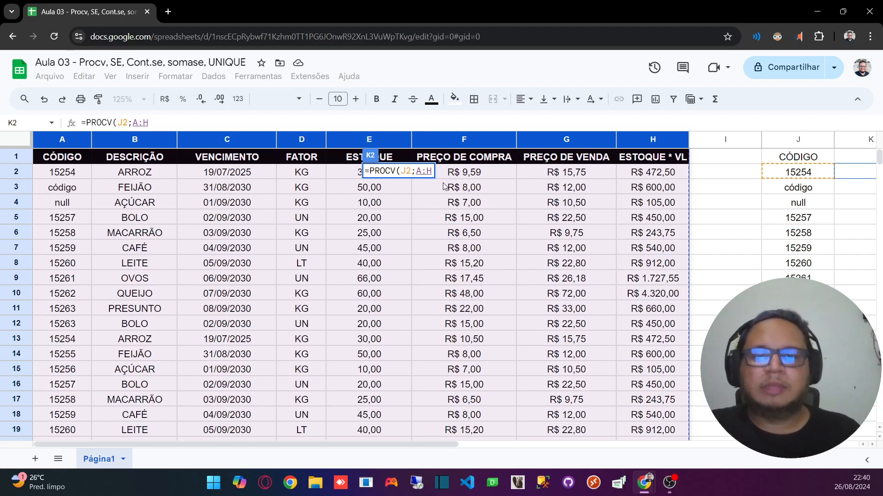
drag(342, 444, 551, 435)
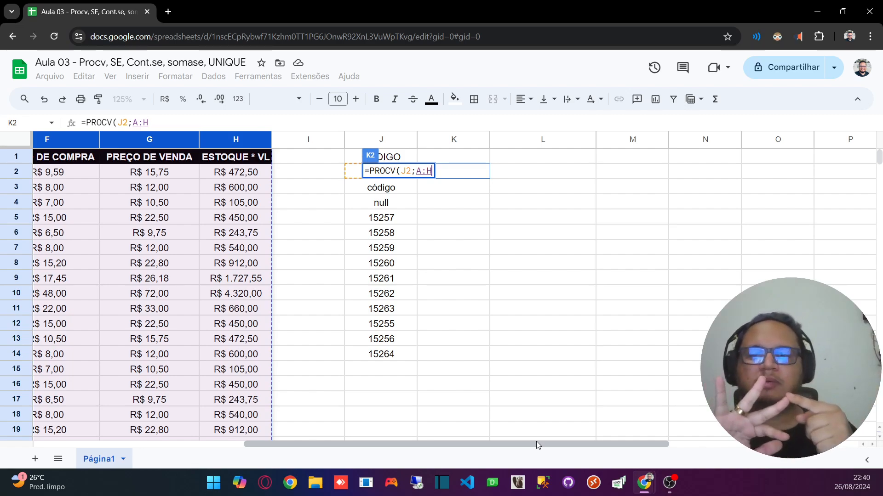
drag(536, 441, 326, 442)
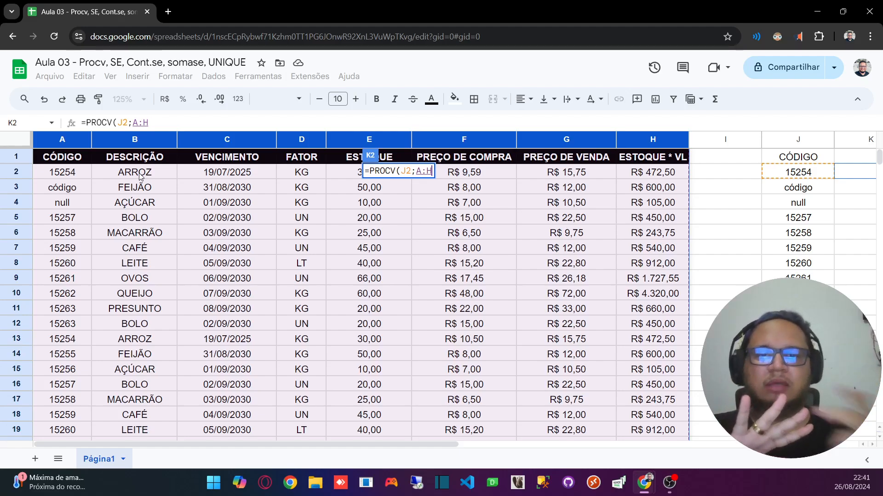
Step: Preview column indexes 2 and 3 in the PROCV formula, and set the index to 6 for the purchase price
text(;)
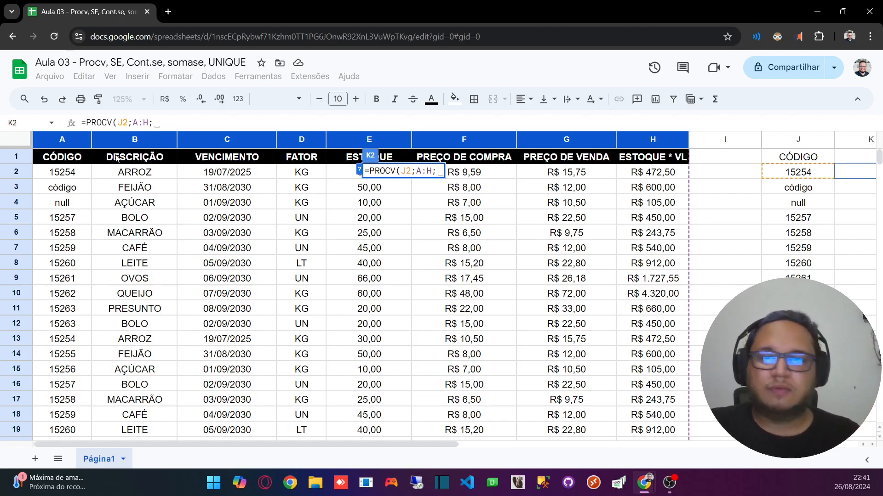
text(2)
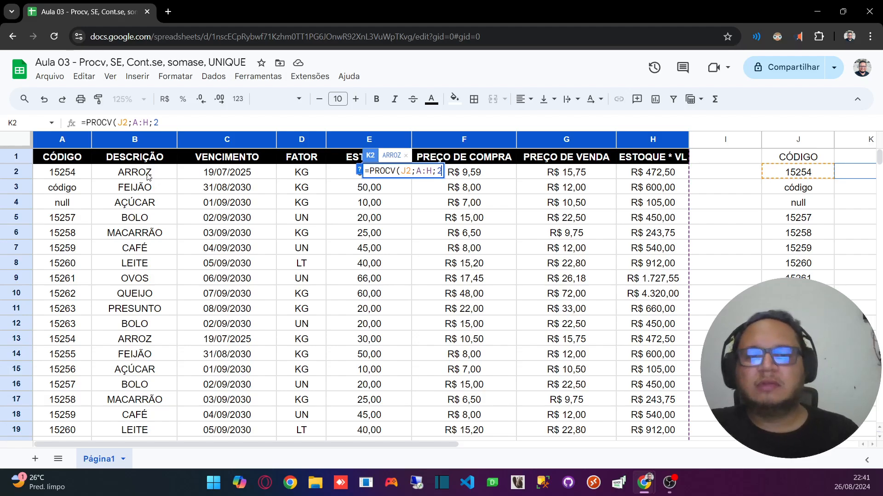
key(BackSpace)
text(3)
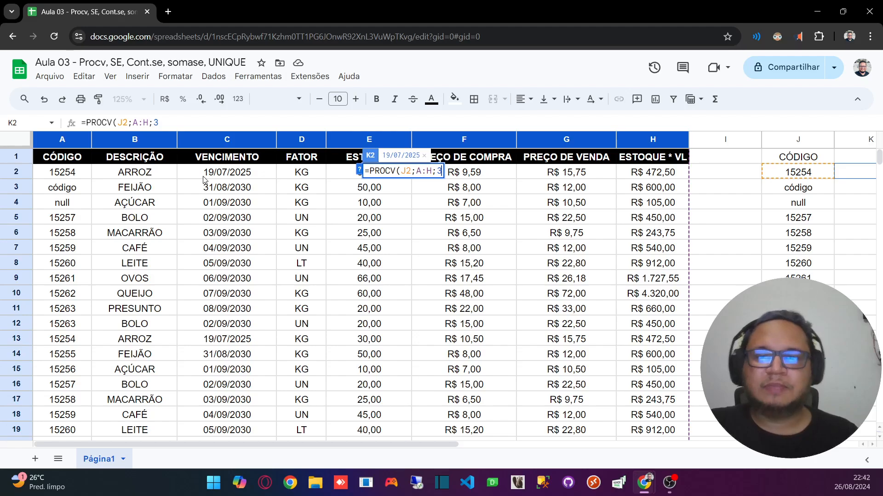
key(BackSpace)
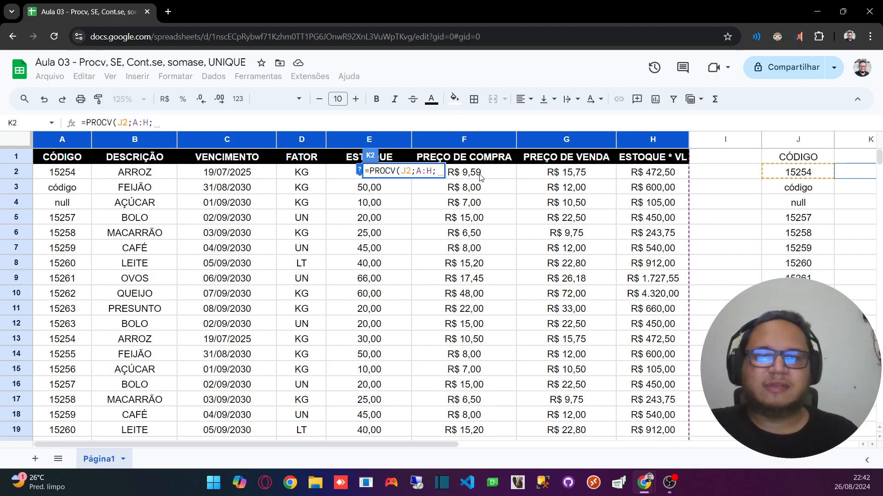
text(6)
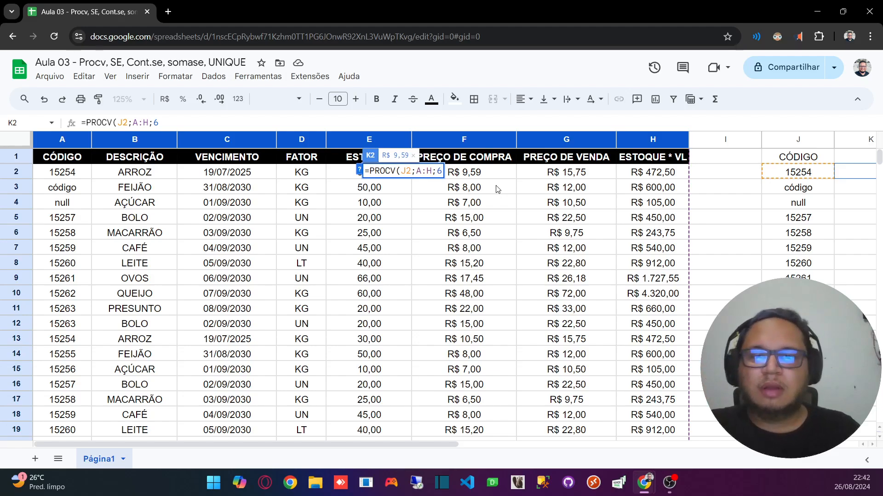
Step: Set the sorted argument of the PROCV formula to 0 and enter the formula in K2
text(;)
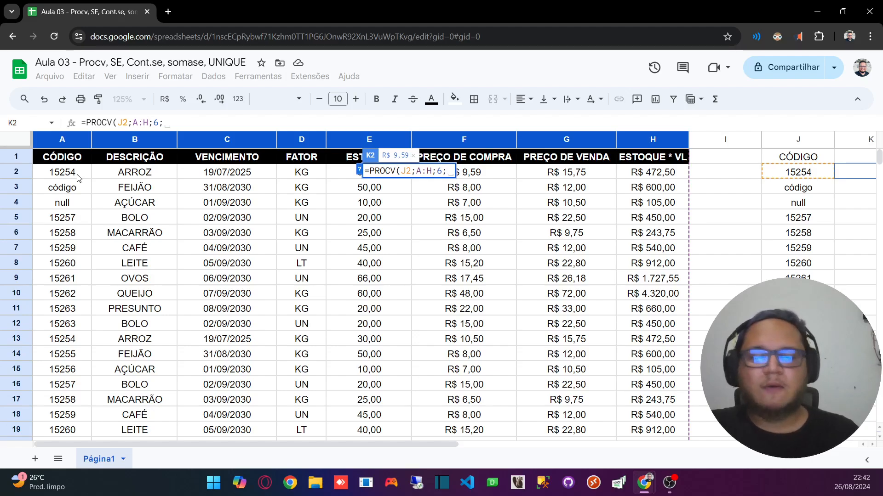
text(1)
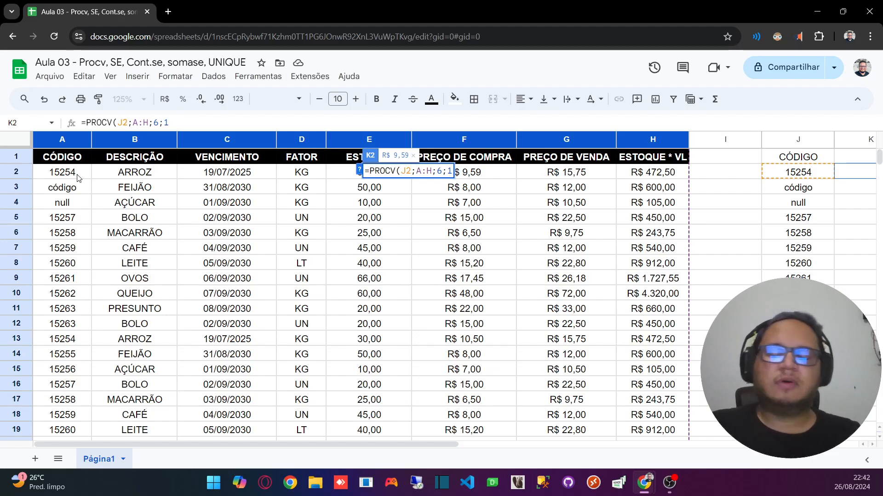
key(BackSpace)
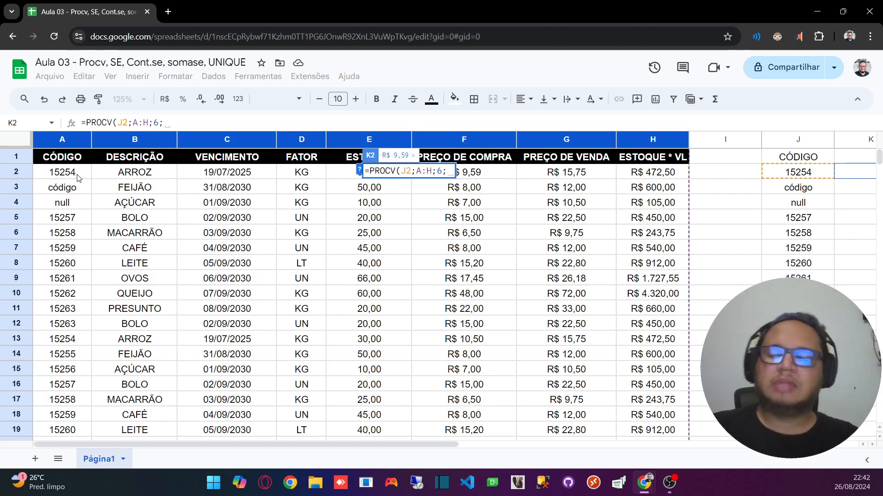
text(0)
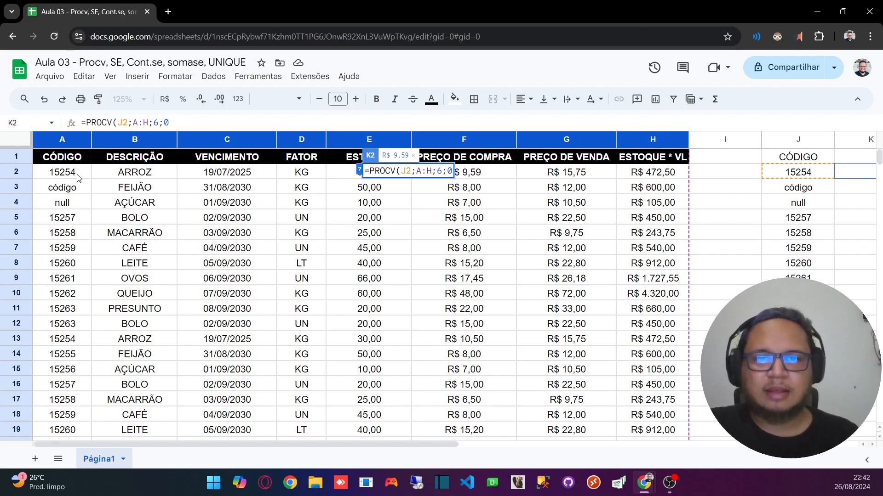
key(Return)
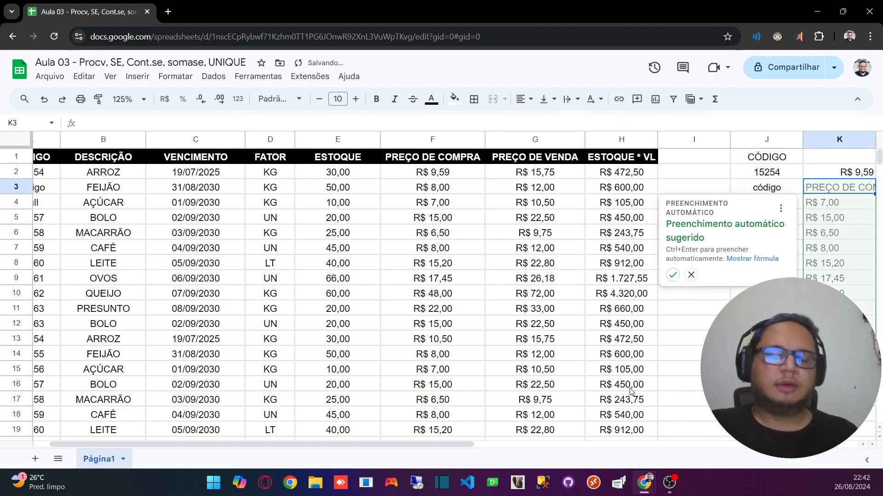
Step: Reject the suggested autofill for column K and select the PROCV result in K2
drag(404, 448, 602, 437)
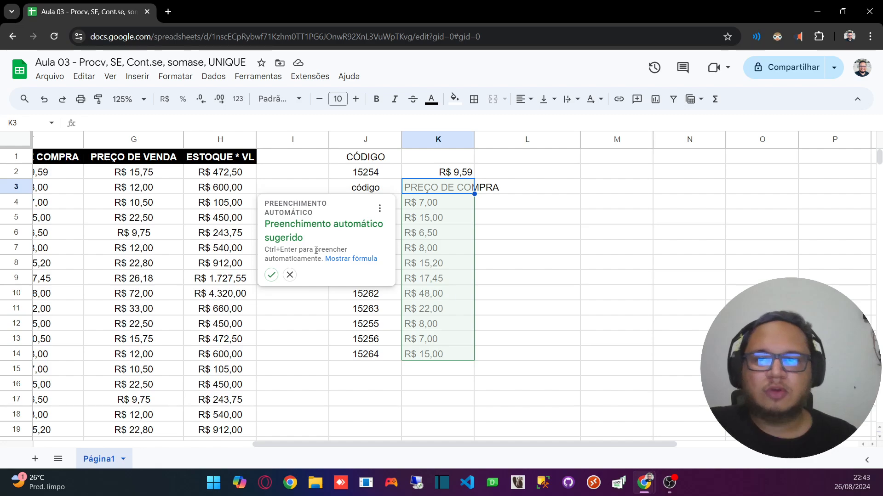
click(290, 275)
click(522, 204)
click(437, 174)
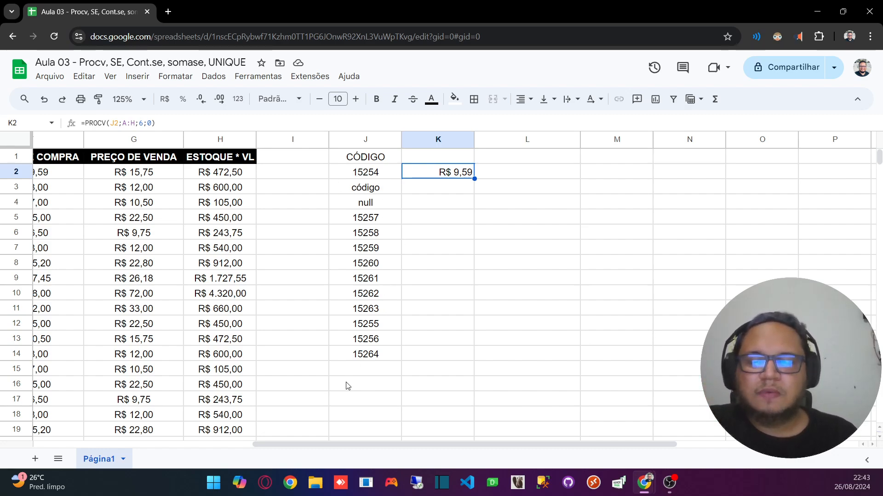
Step: Trace the lookup across row 2 of the source table, from the code in A2 to the purchase price in F2
drag(349, 443, 114, 427)
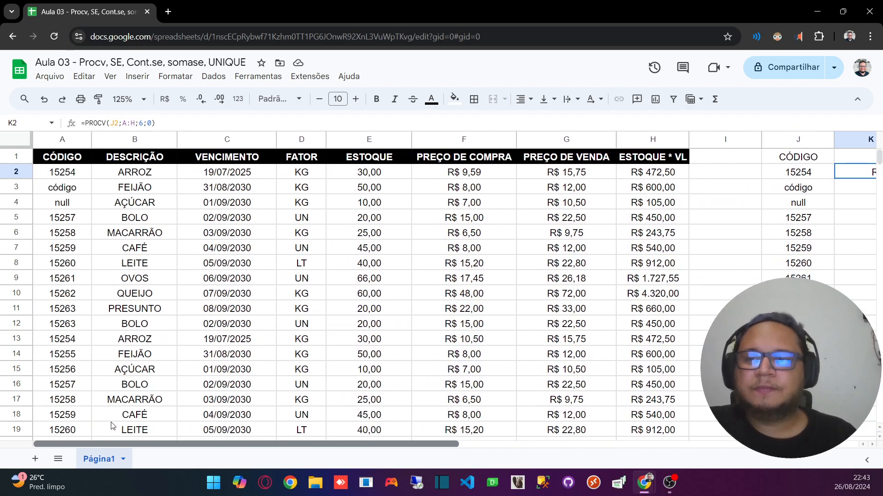
click(78, 179)
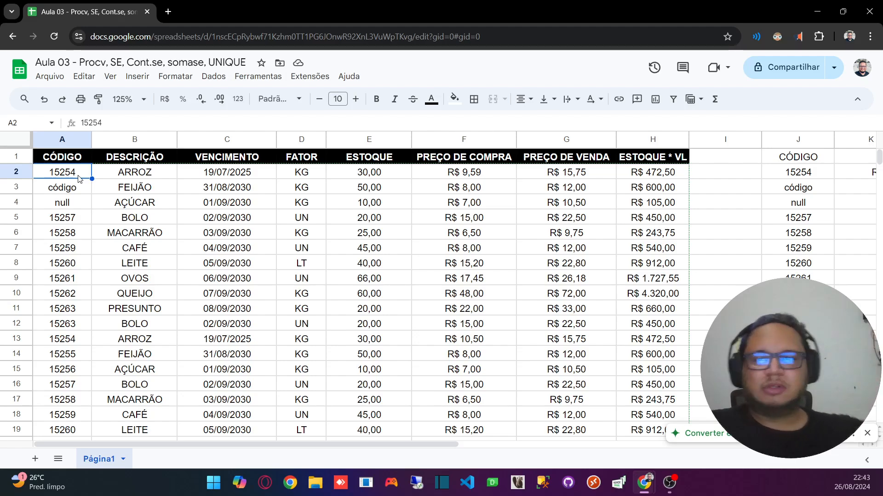
key(Right)
key(Right)
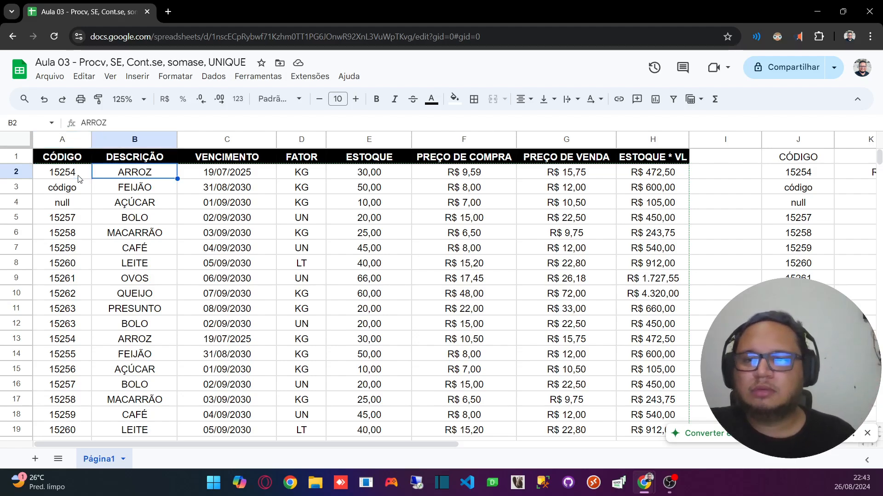
key(Right)
key(Right)
key(Right)
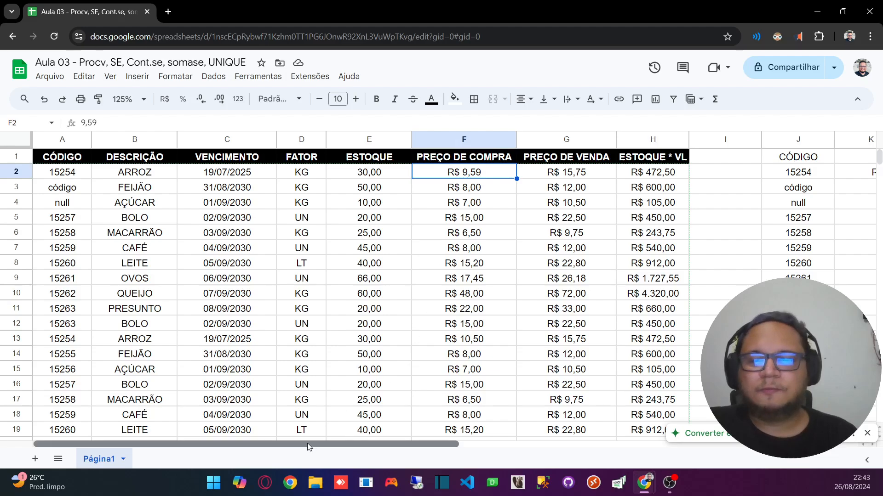
Step: Check the PROCV formula and its result in K2 against the source table, ending at the description in B4
drag(308, 444, 499, 444)
click(508, 173)
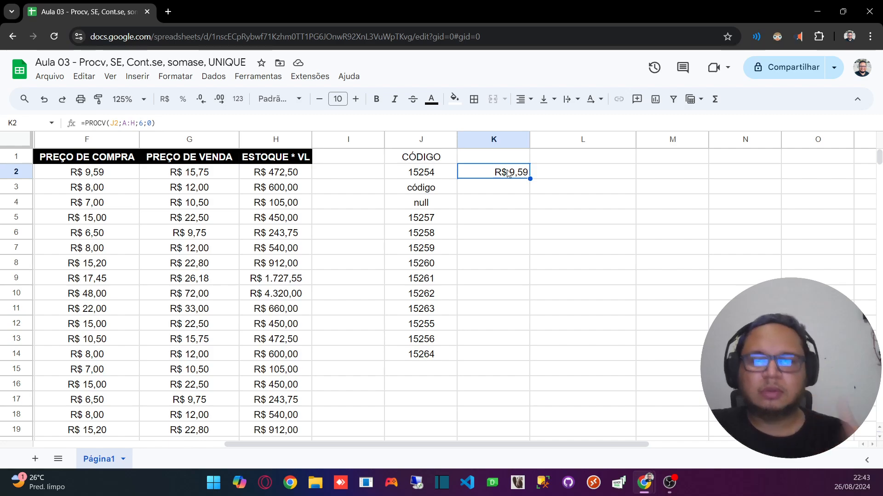
click(519, 195)
click(499, 173)
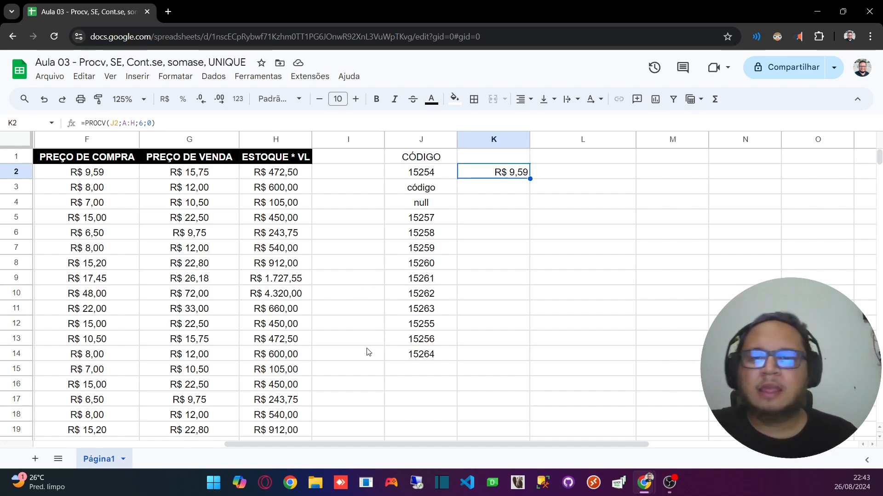
drag(378, 444, 149, 430)
click(143, 208)
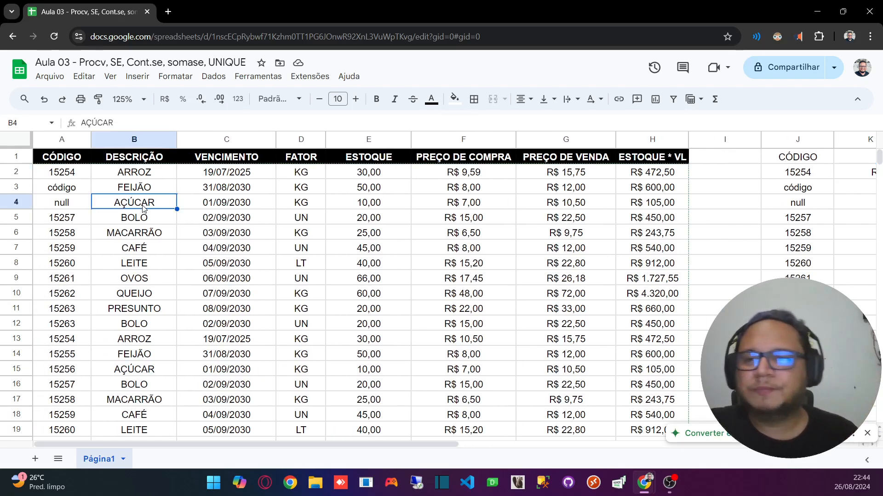
Step: Move the CÓDIGO column to just after the DESCRIÇÃO column, and select the PROCV result in K2
click(57, 138)
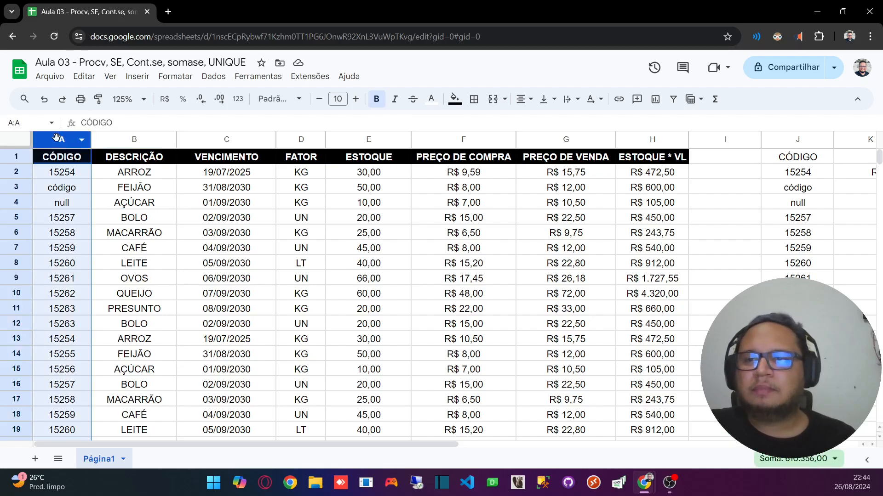
drag(57, 138, 123, 137)
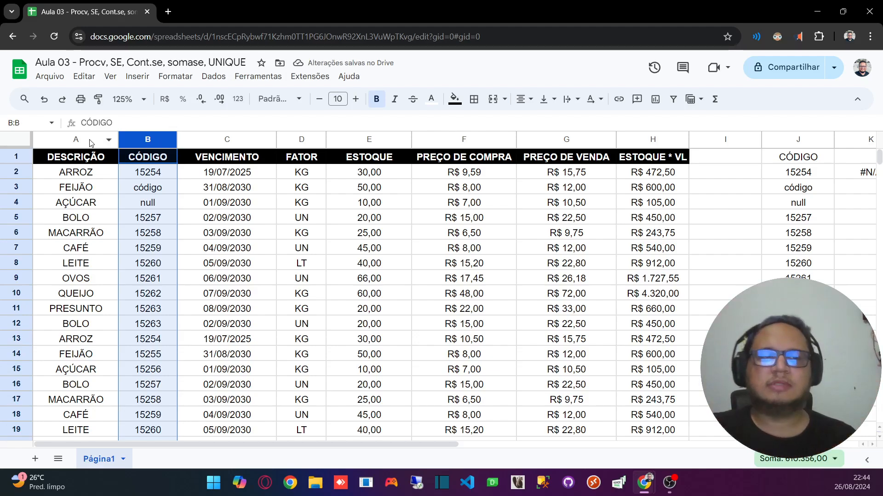
drag(167, 442, 408, 278)
click(409, 174)
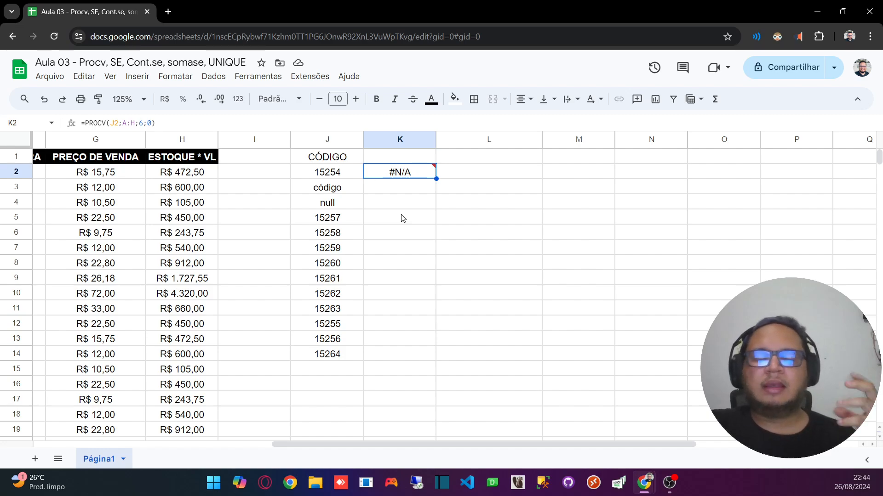
Step: Compare the lookup code in J2 with the matching code in B2 of the source table and check the PROCV result in K2
click(110, 124)
click(445, 253)
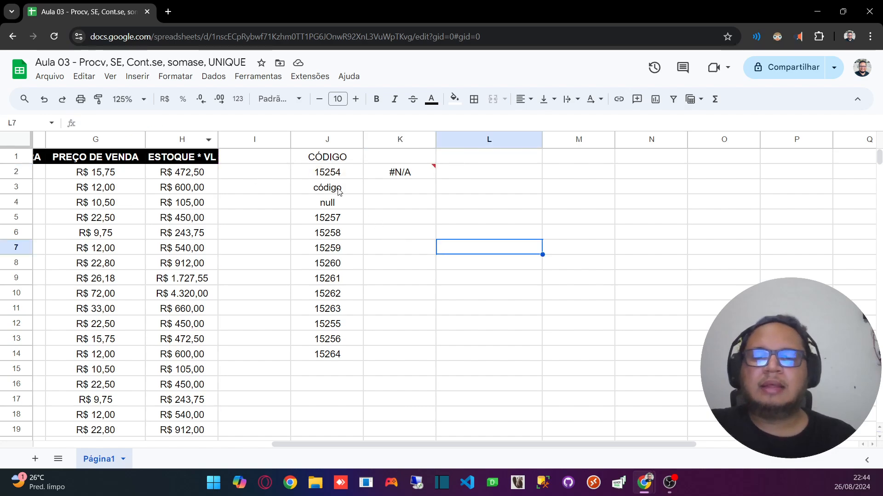
click(328, 173)
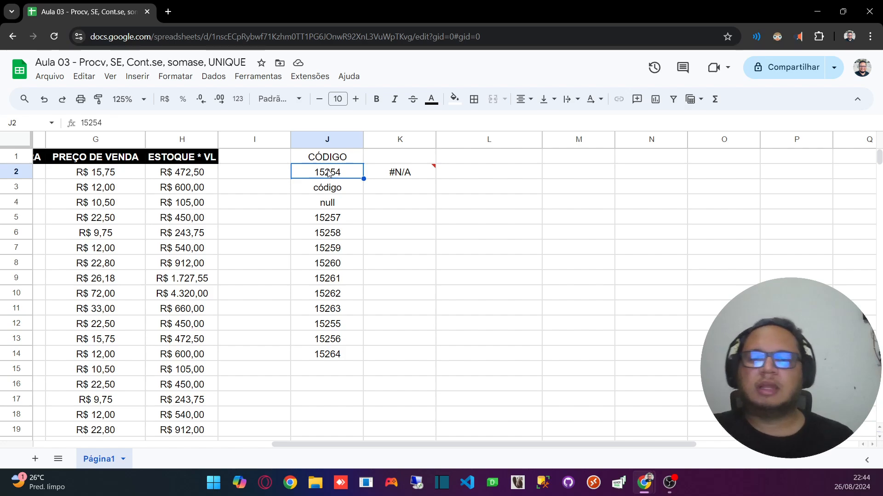
click(394, 184)
click(334, 177)
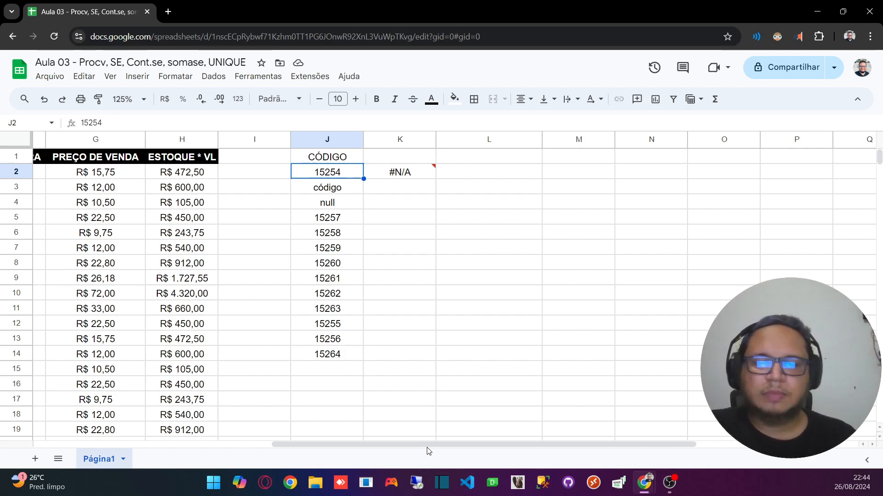
drag(428, 446, 190, 444)
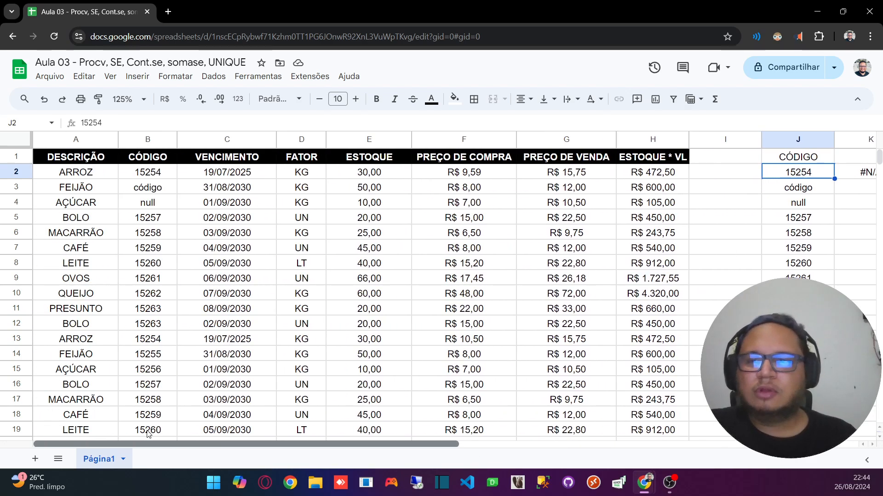
click(148, 173)
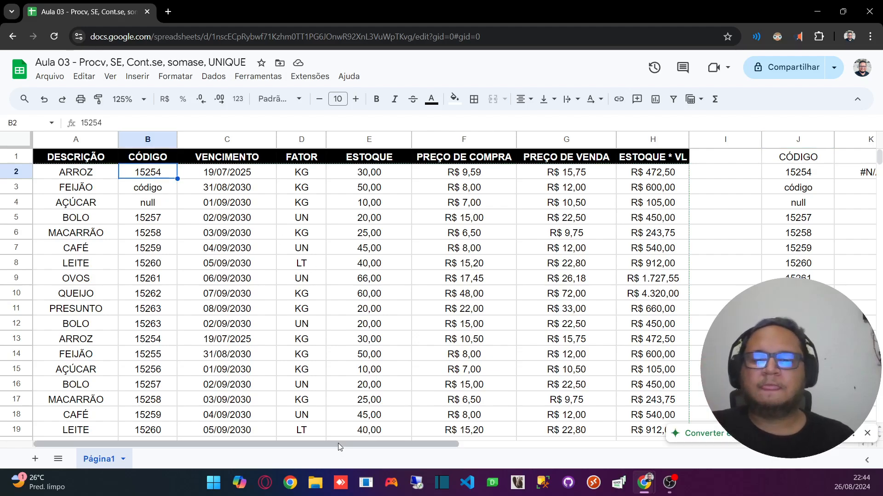
drag(338, 443, 542, 387)
click(444, 171)
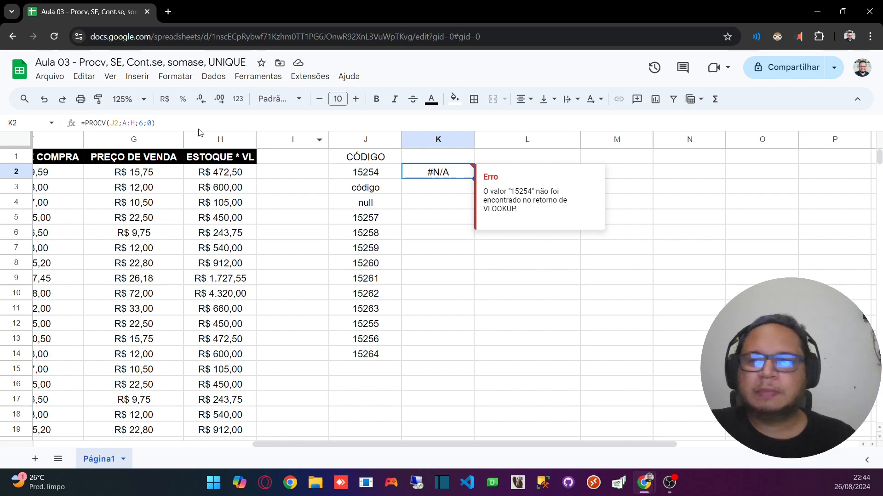
Step: Examine the A:H range of the PROCV formula against the descriptions in A2:A6 and the code in B2
double_click(123, 123)
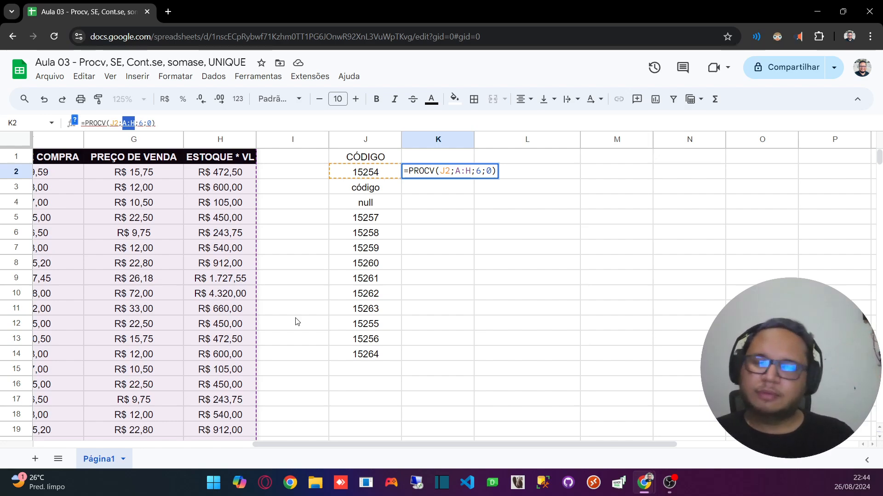
drag(384, 444, 130, 439)
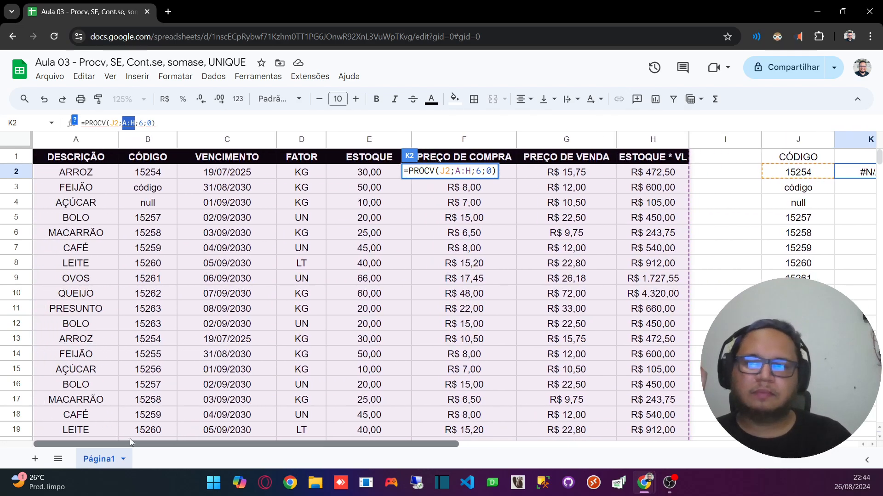
key(Escape)
click(74, 173)
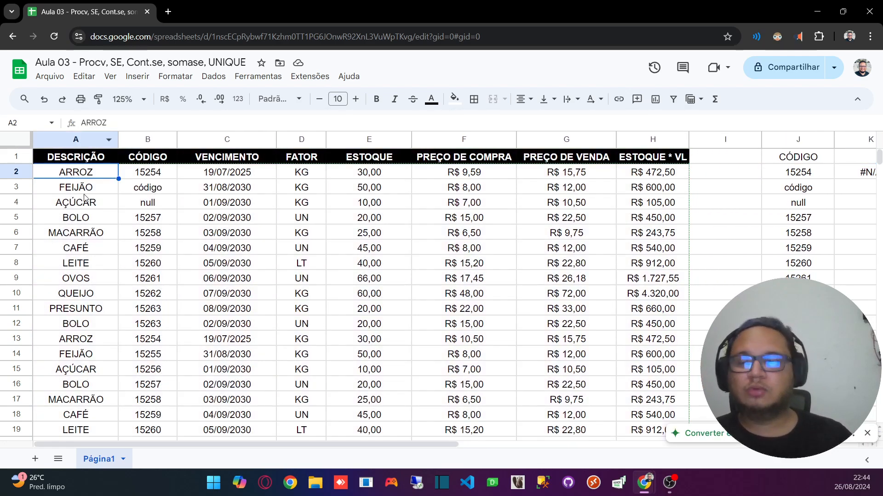
click(89, 193)
drag(92, 179, 98, 231)
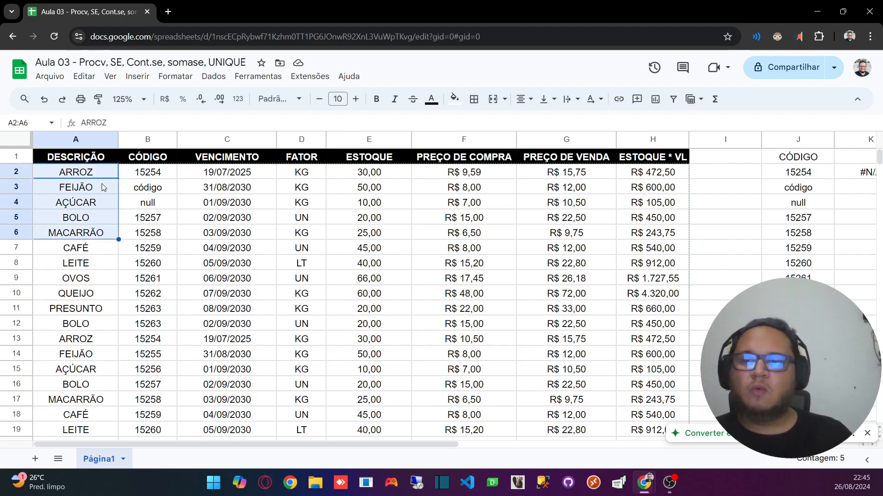
click(158, 171)
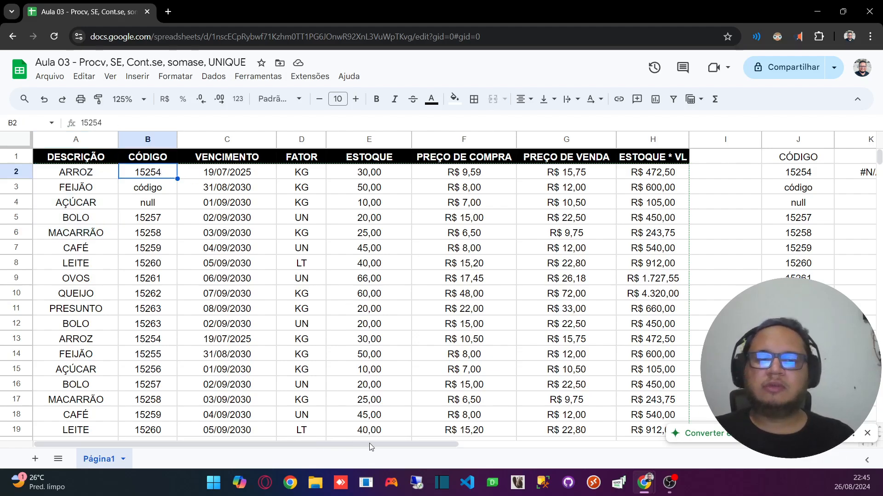
Step: Change the search range of the PROCV formula in K2 to B:H and enter the formula
click(348, 439)
drag(341, 445, 517, 445)
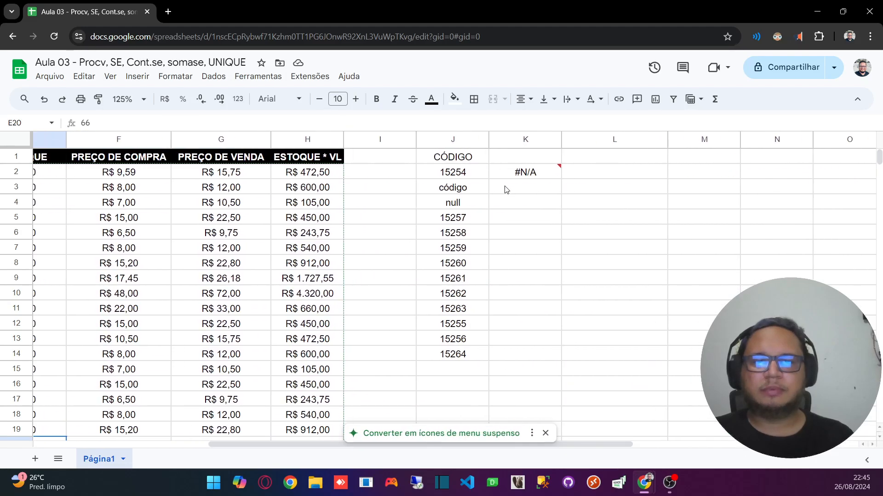
click(525, 172)
click(123, 123)
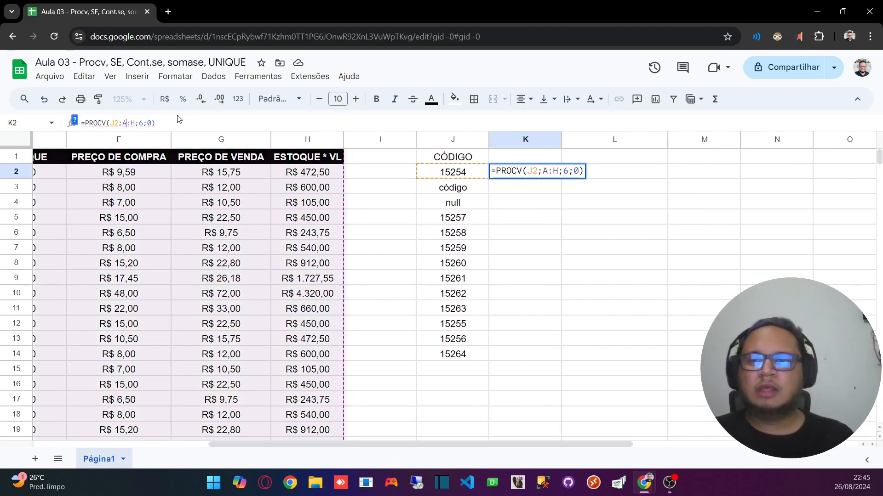
key(BackSpace)
text(b)
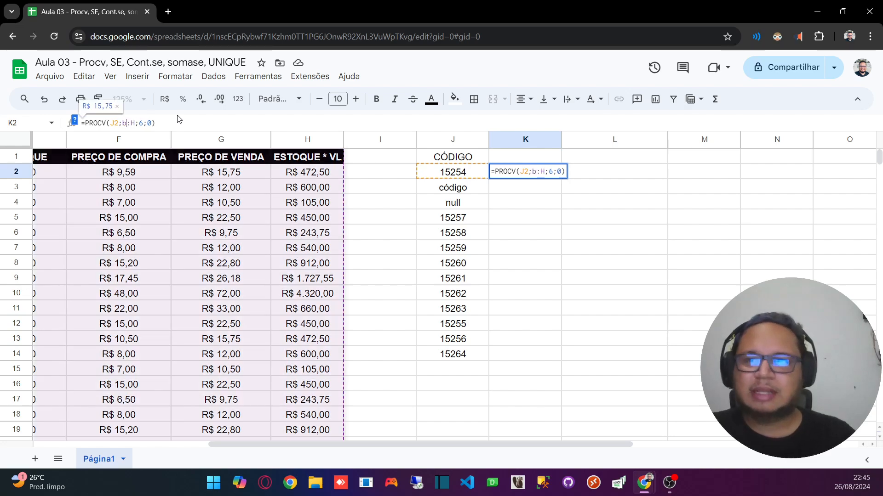
key(BackSpace)
text(B)
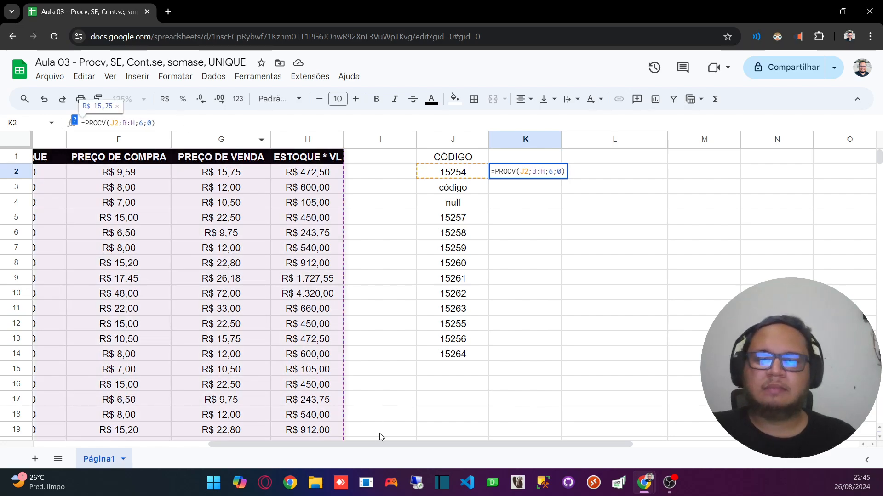
drag(374, 444, 163, 359)
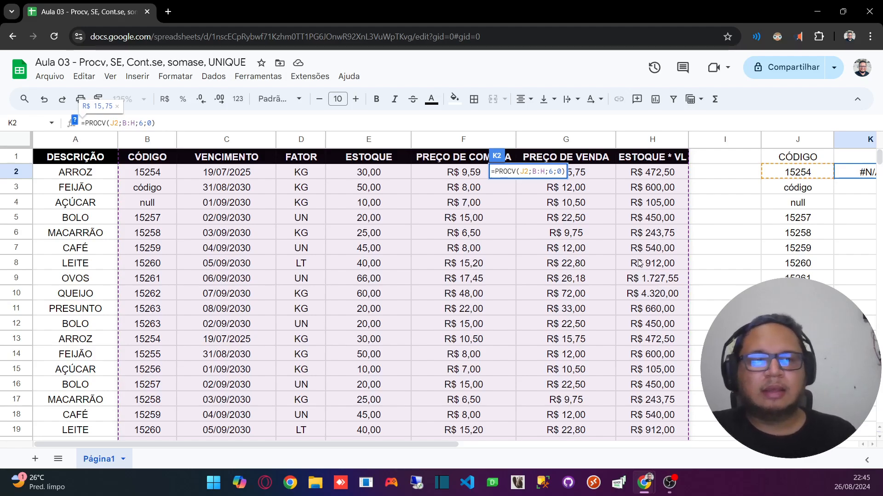
key(Return)
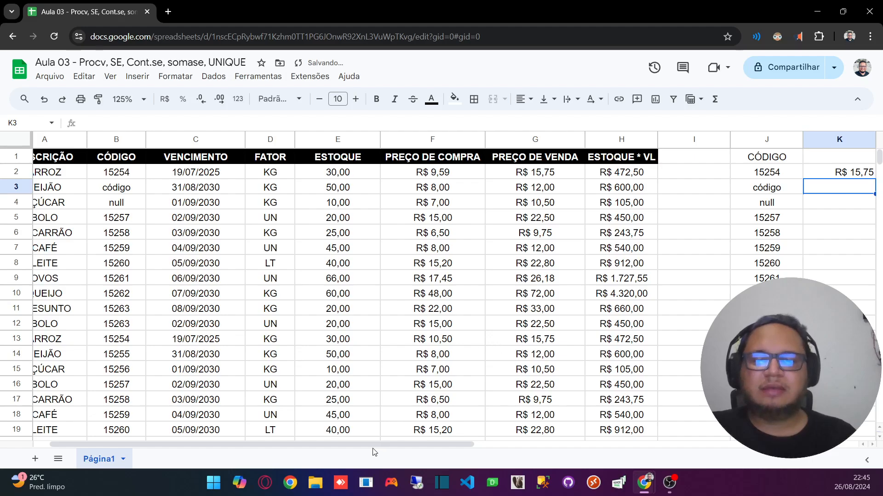
Step: Compare the PROCV result in K2 with the sale price in G2 and purchase price in F2, dismissing the dropdown-chip suggestion
drag(372, 444, 528, 445)
click(531, 177)
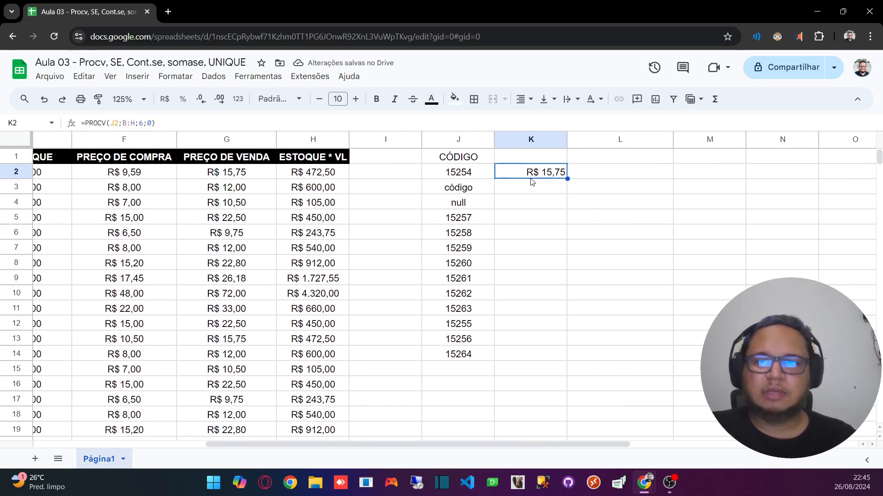
click(225, 175)
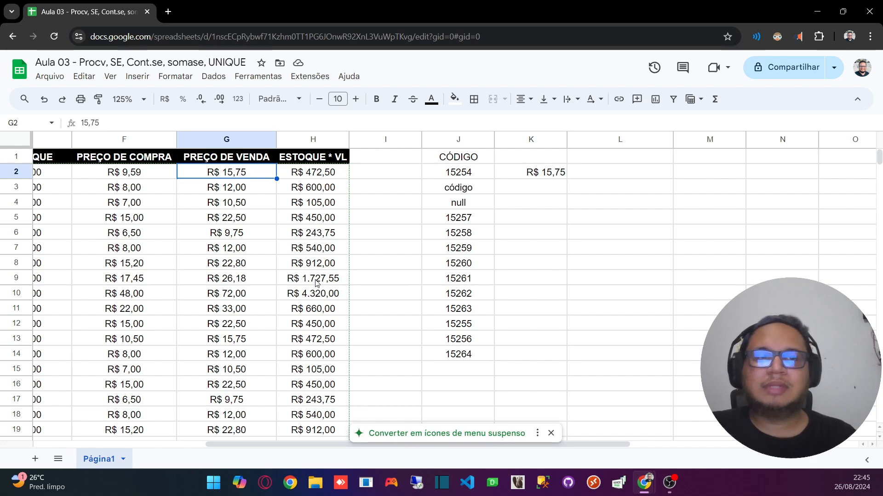
click(551, 433)
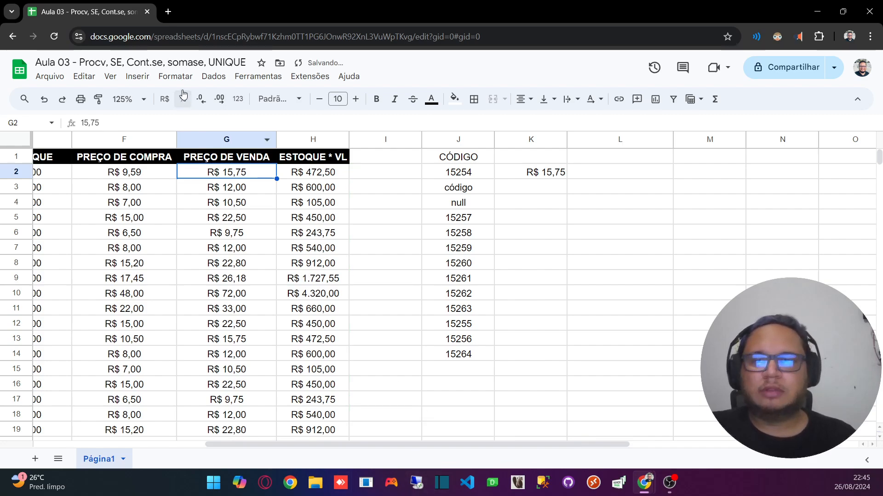
click(128, 178)
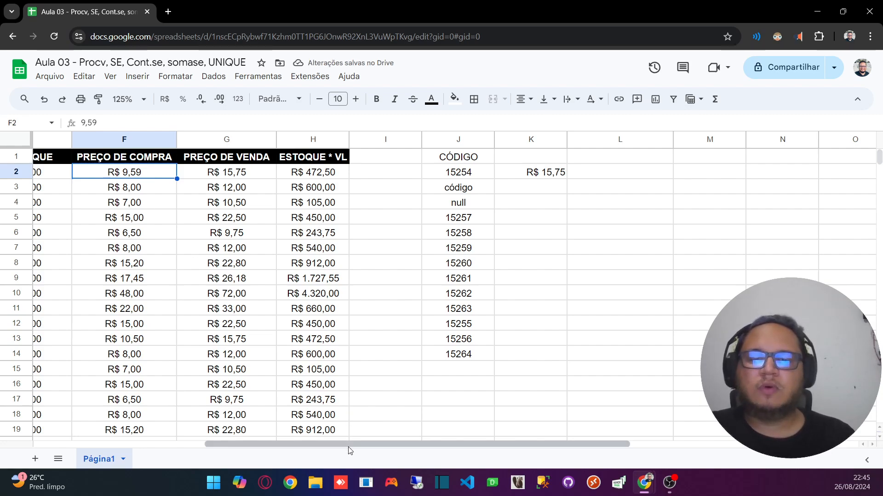
mouse_move(280, 445)
mouse_down()
mouse_move(264, 444)
mouse_move(284, 444)
mouse_up()
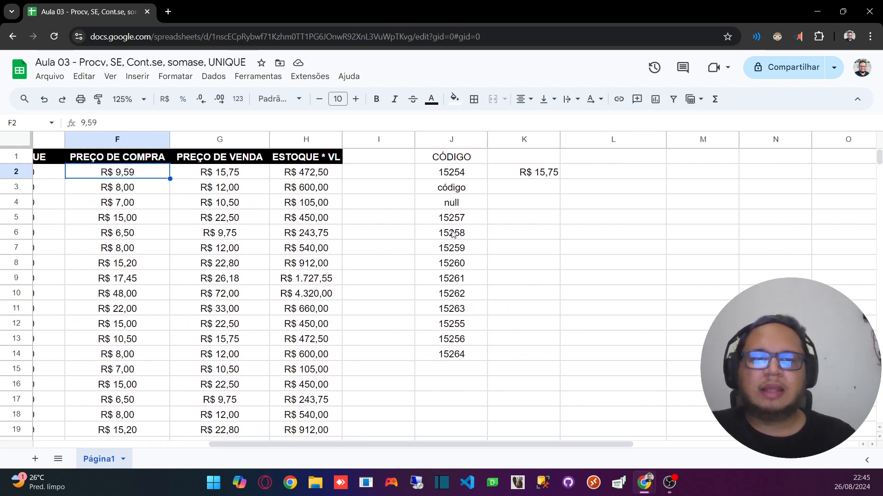
Step: Review the PROCV arguments in K2 and count the source table's columns from CÓDIGO in column B to PREÇO DE VENDA in column G
click(540, 172)
click(139, 123)
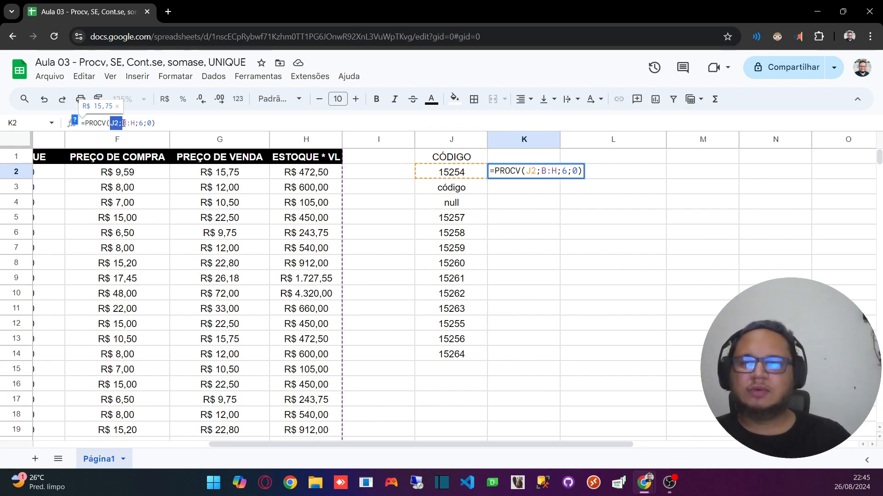
drag(122, 123, 128, 123)
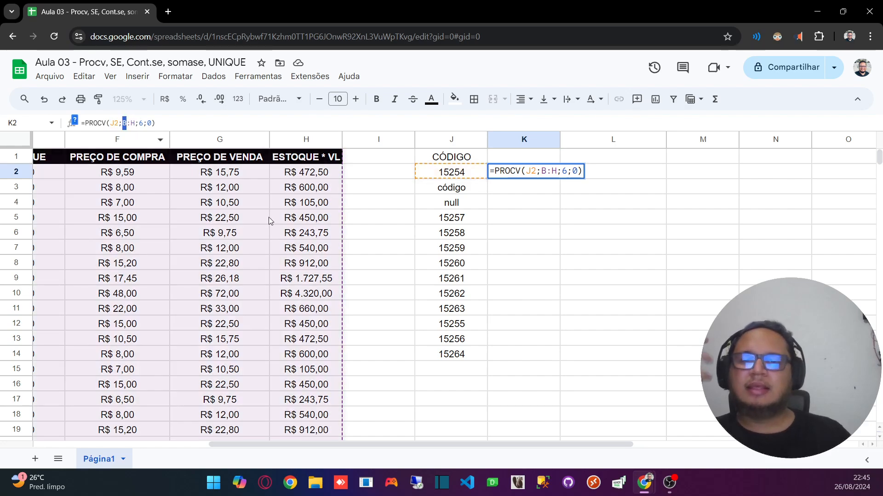
drag(428, 443, 268, 440)
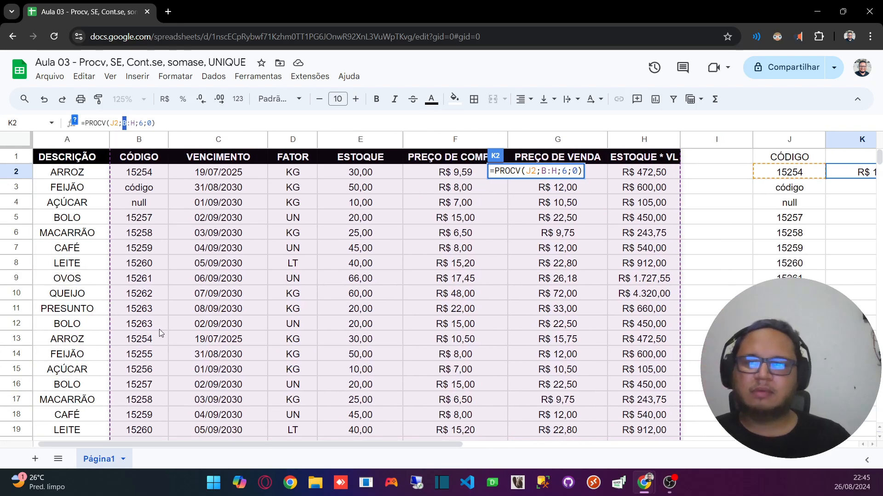
click(140, 177)
click(210, 177)
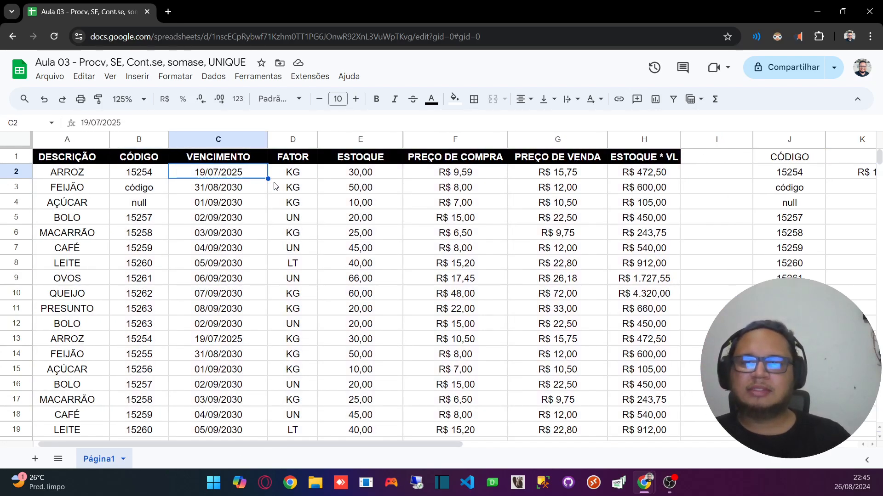
click(300, 177)
click(367, 186)
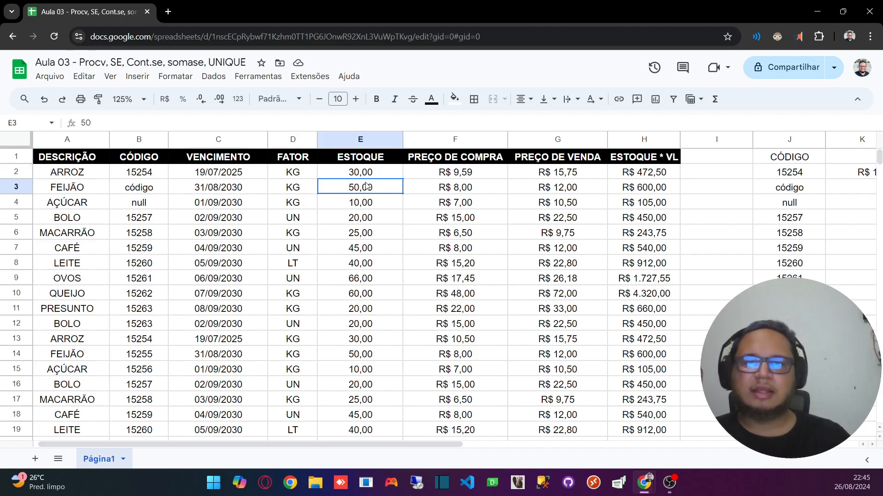
click(451, 176)
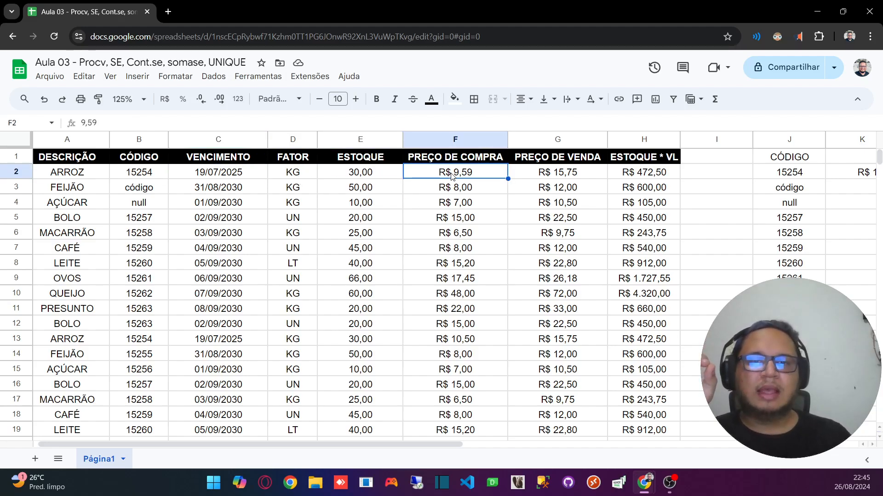
click(554, 173)
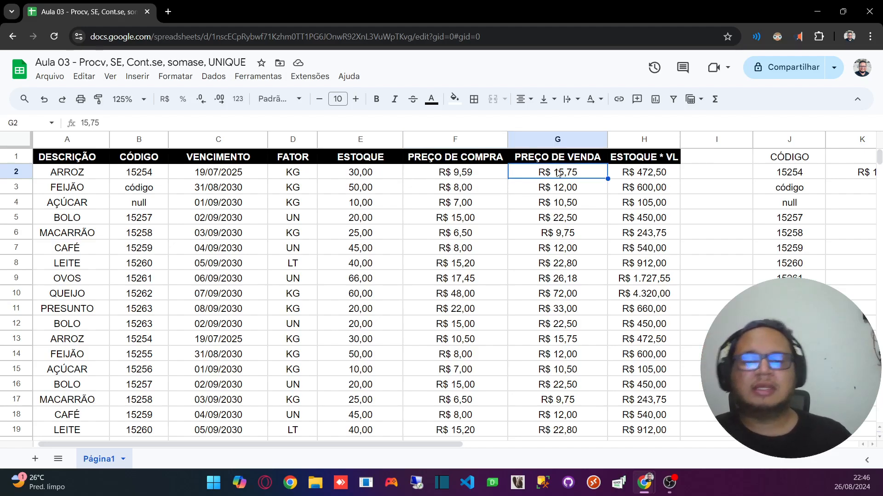
Step: Set the column index of the PROCV formula in K2 to 5 and enter the formula
drag(389, 445, 514, 442)
click(616, 172)
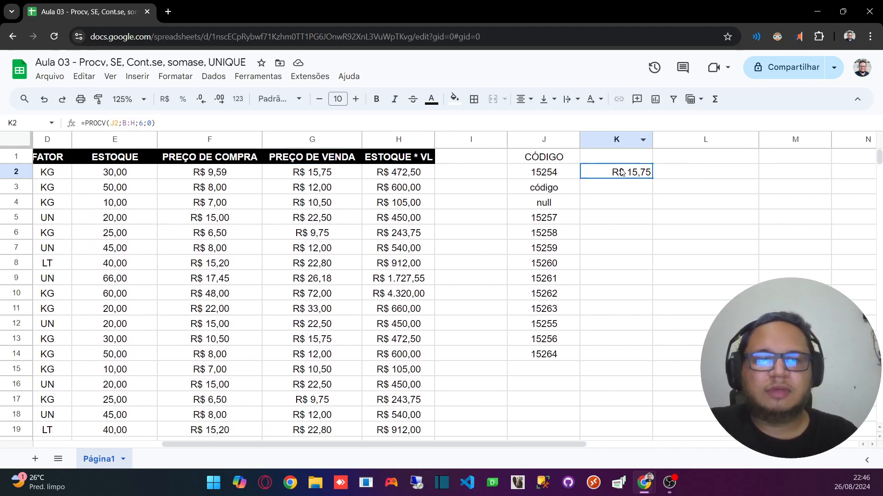
double_click(141, 124)
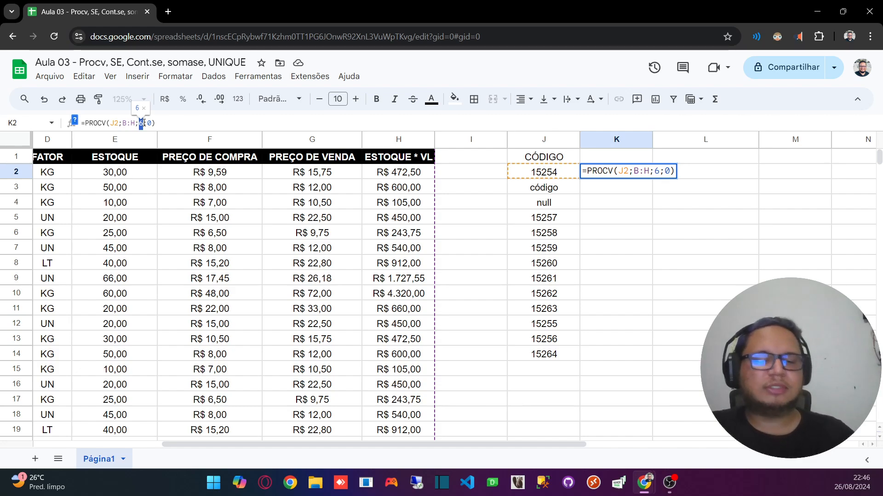
text(5)
key(Return)
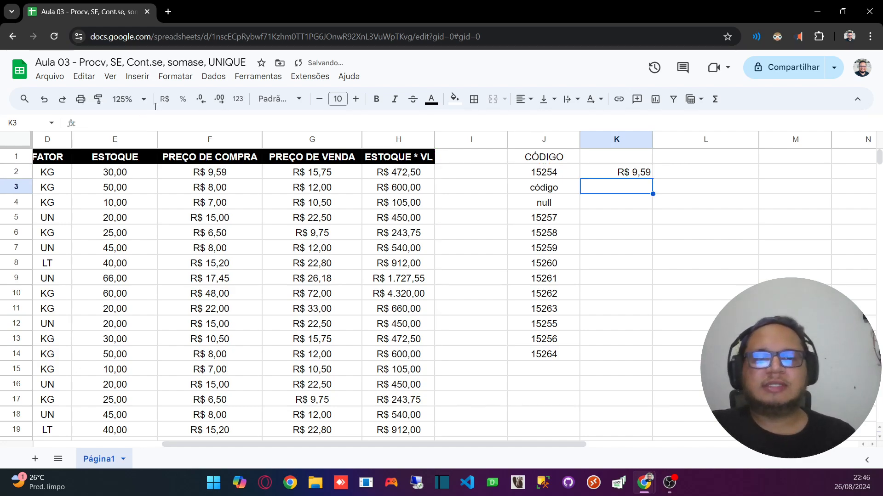
Step: Review the lookup key J2, range B:H and index of the PROCV formula in K2, counting source columns from CÓDIGO to PREÇO DE COMPRA
click(640, 174)
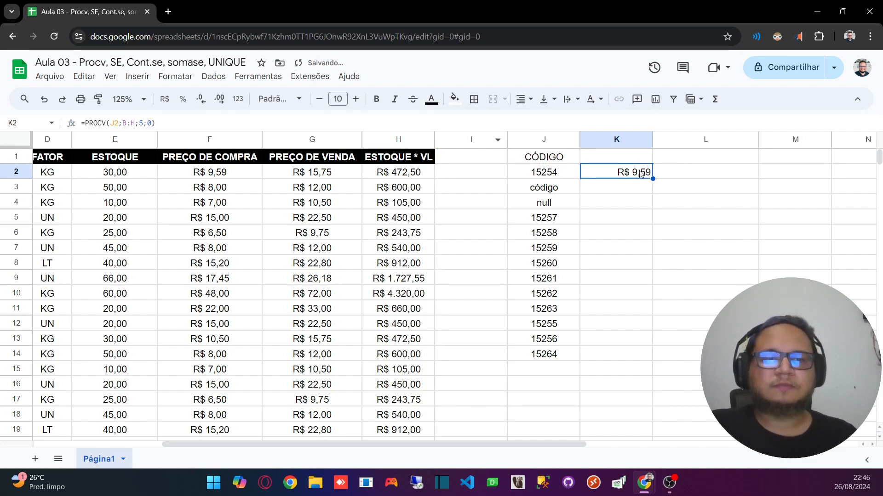
double_click(113, 123)
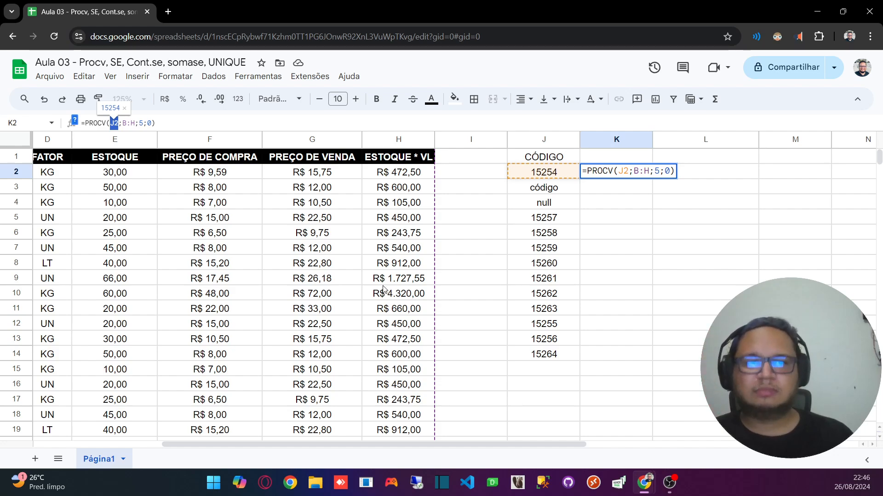
click(216, 169)
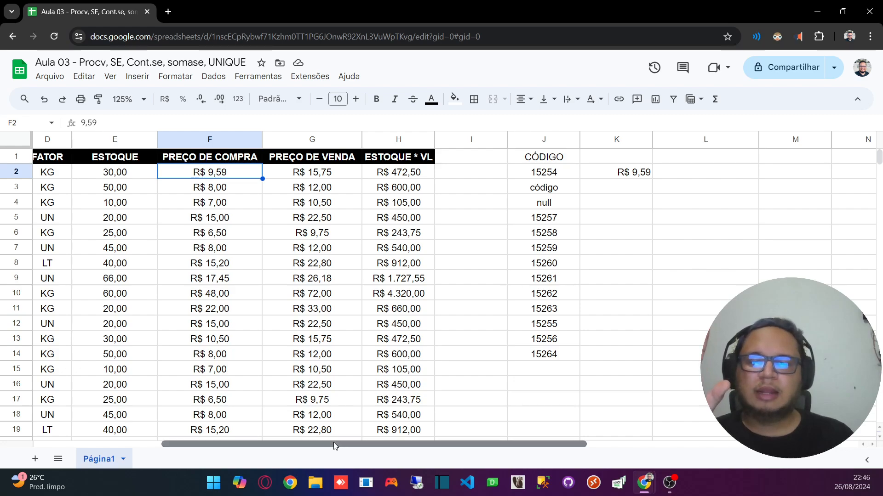
drag(333, 443, 250, 443)
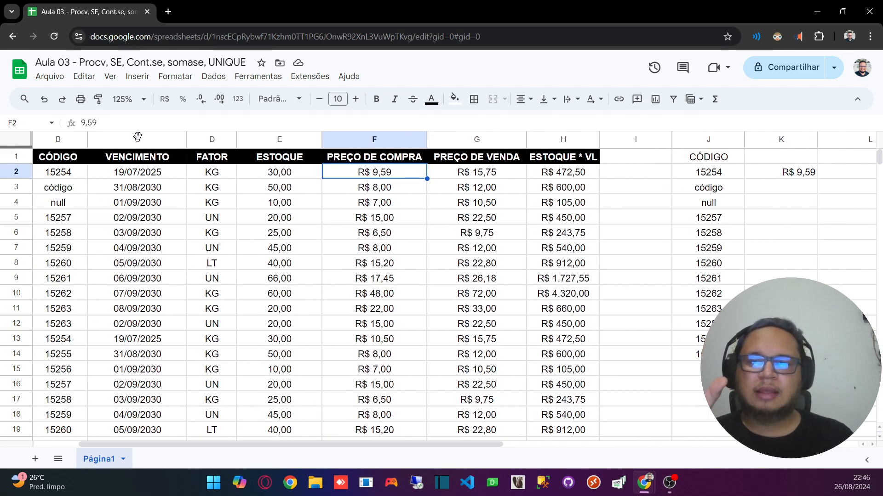
click(59, 140)
click(140, 142)
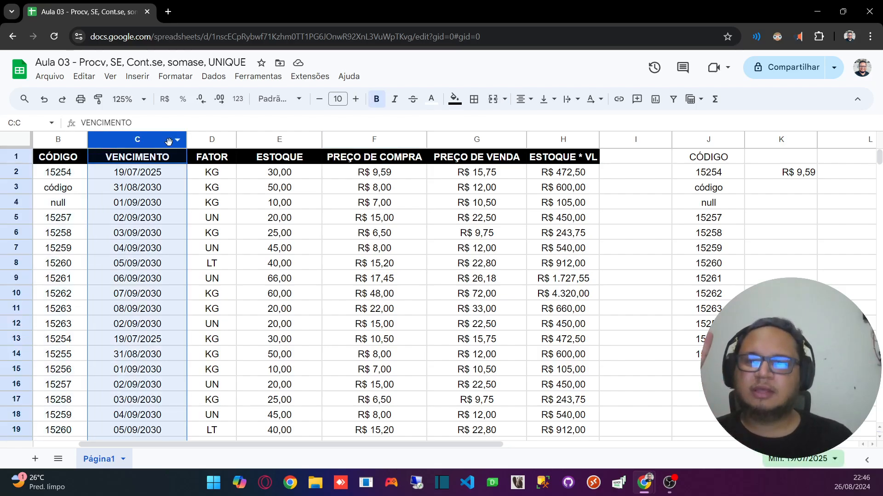
click(214, 141)
click(279, 142)
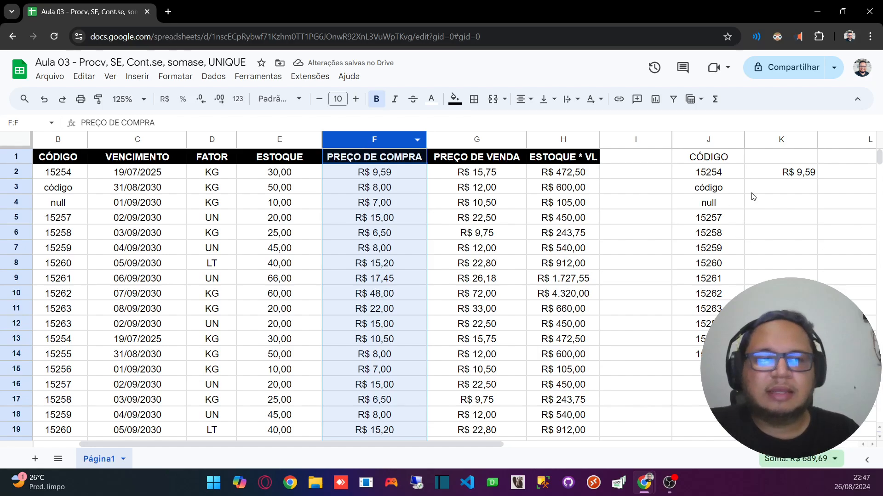
click(774, 172)
click(123, 121)
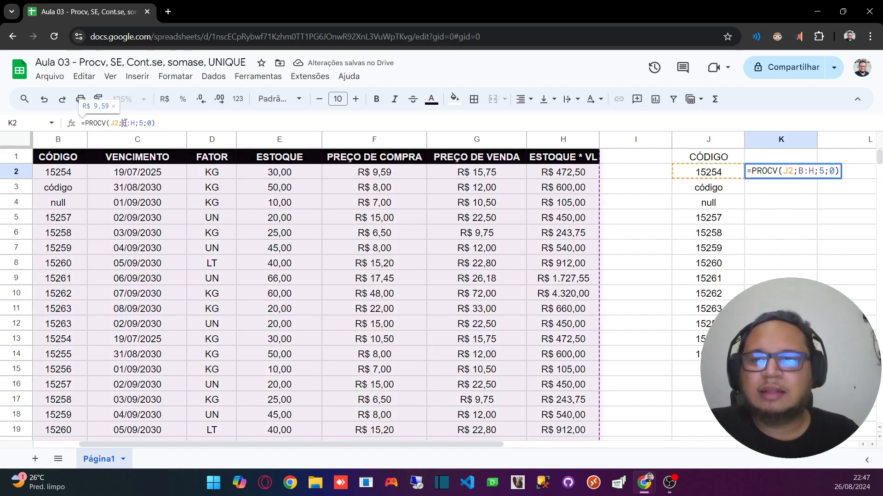
drag(122, 122, 135, 124)
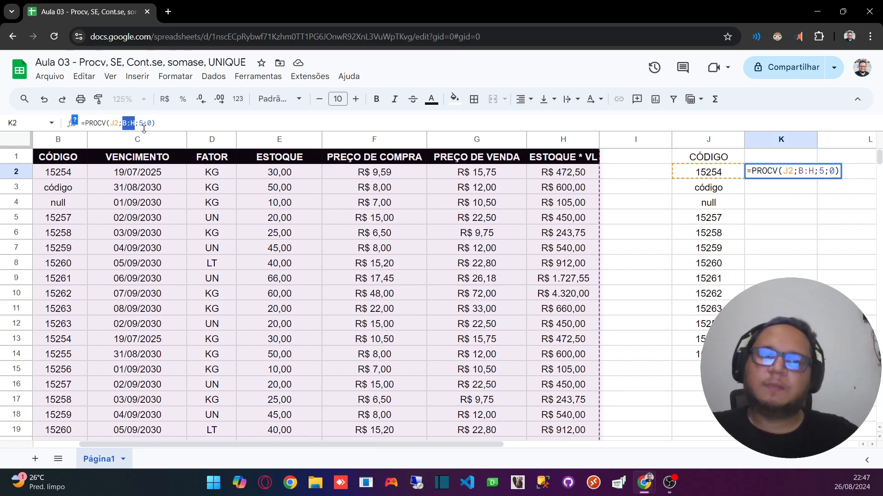
click(211, 233)
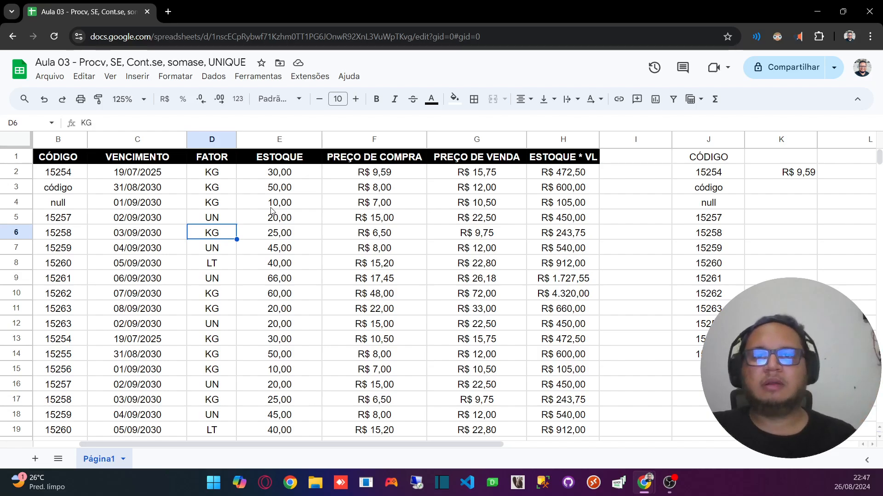
click(274, 230)
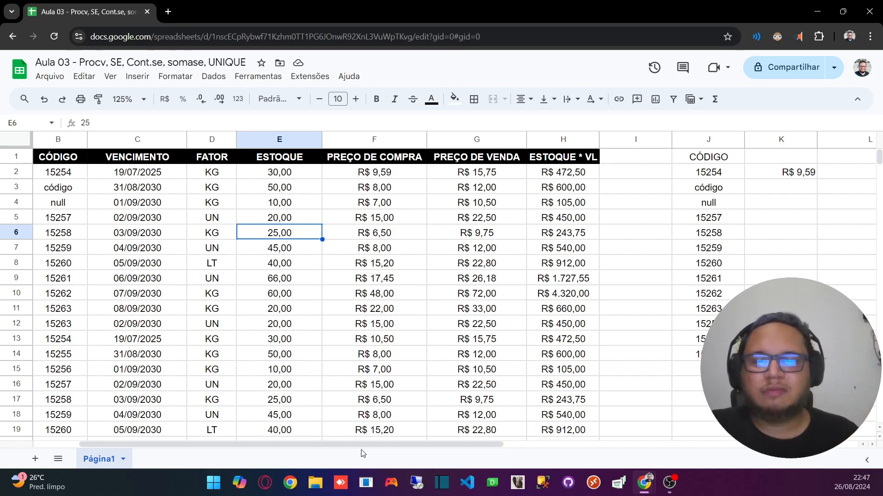
Step: Copy the PROCV formula from K2 down through K14 and fit column K's width to its contents
click(767, 188)
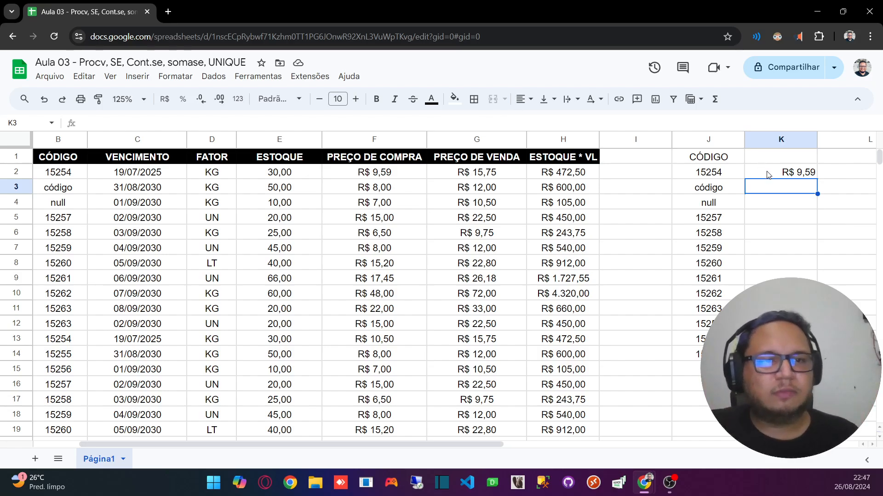
click(768, 174)
drag(817, 175, 820, 354)
click(657, 284)
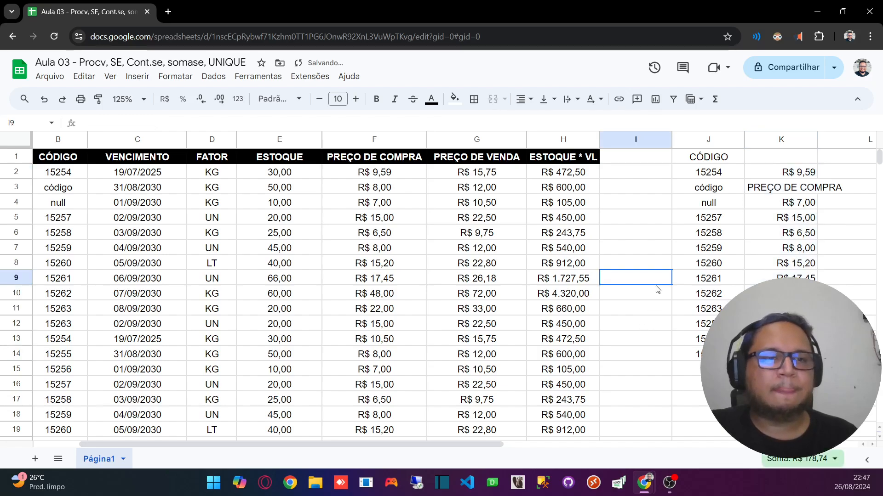
double_click(817, 139)
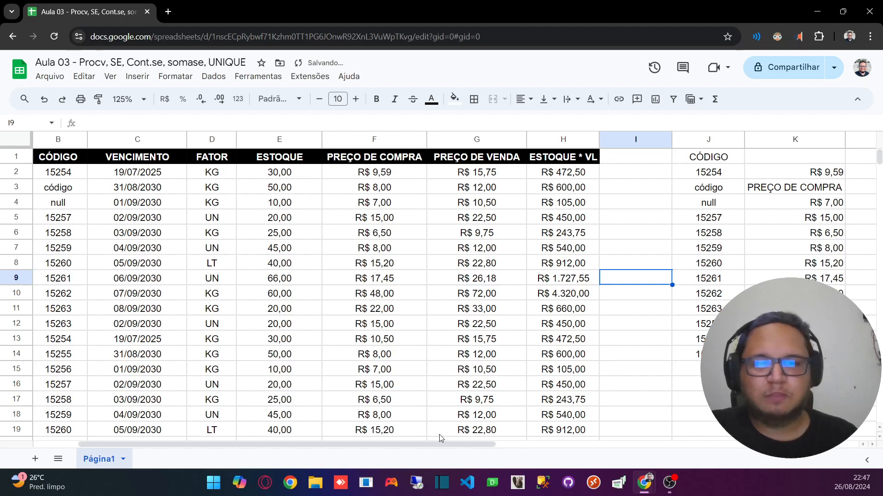
drag(436, 443, 548, 439)
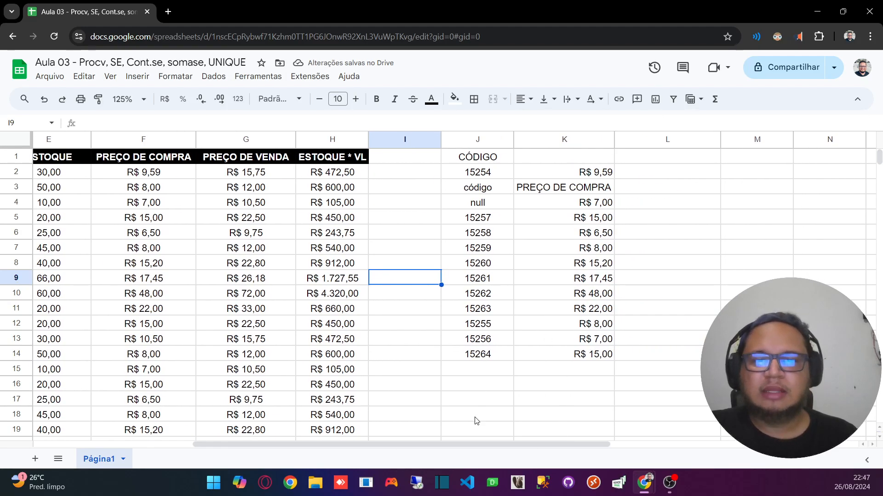
Step: Replace the entries código and null in B3 and B4 of the source table with the codes 15255 and 15256
drag(439, 444, 166, 430)
drag(147, 187, 169, 203)
click(160, 177)
click(150, 187)
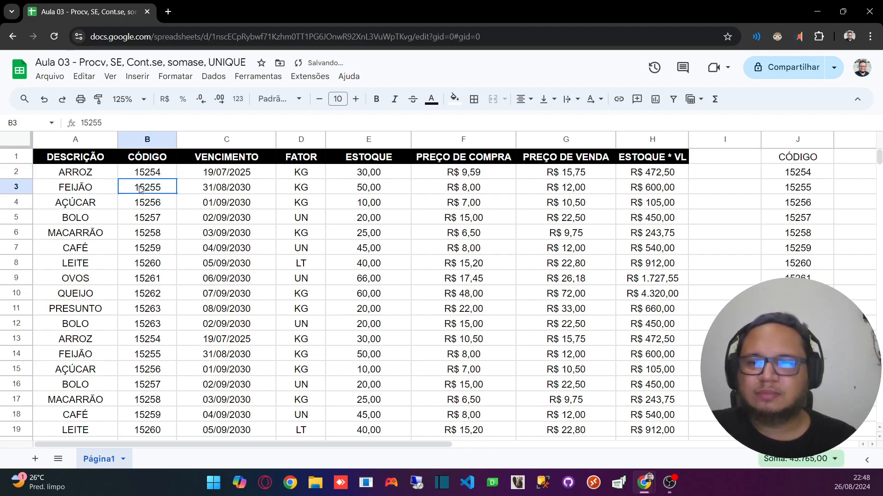
Step: Clear the surplus PROCV formulas from K13:K14, below the last listed code
click(161, 212)
key(Right)
key(Right)
key(Right)
key(Right)
key(Right)
key(Right)
key(Right)
key(Right)
key(Right)
key(Right)
key(Right)
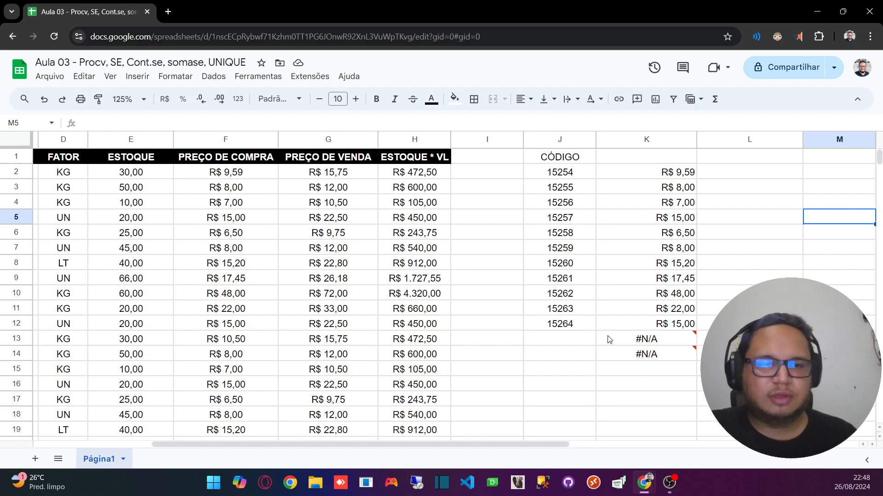
drag(598, 341, 611, 359)
key(Delete)
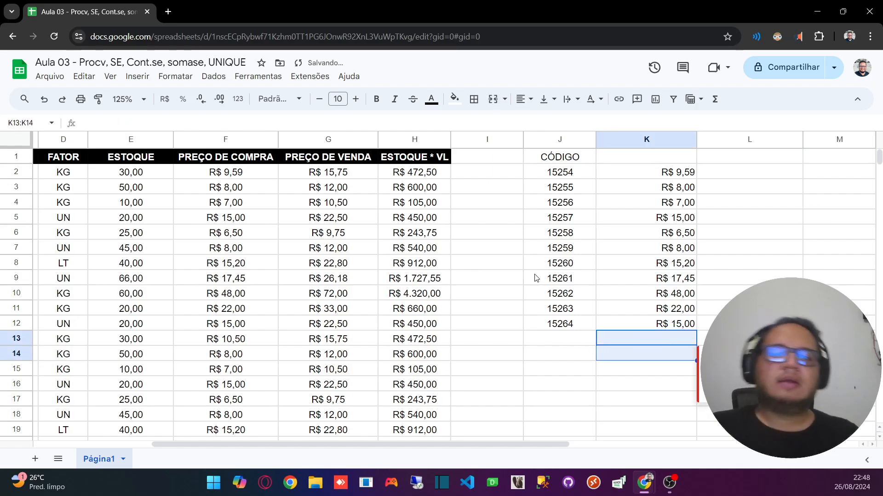
click(564, 261)
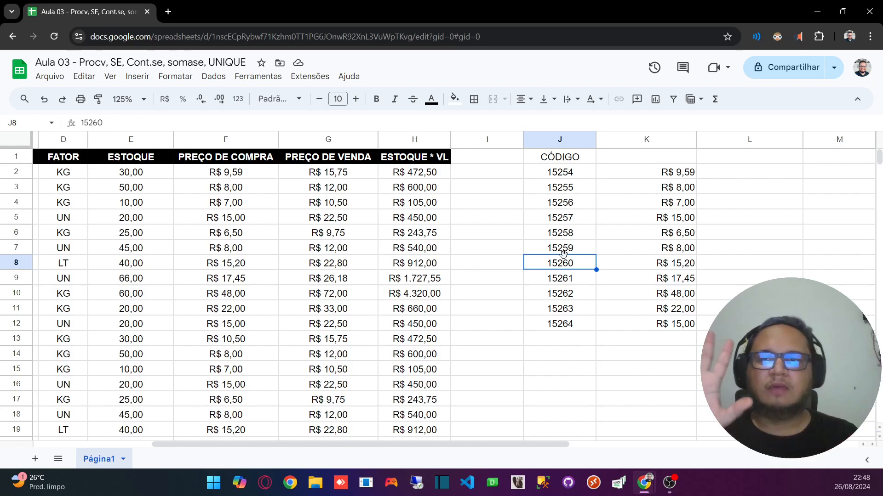
Step: Begin an SE formula in L2 with the logical condition K2>=10,00
click(761, 183)
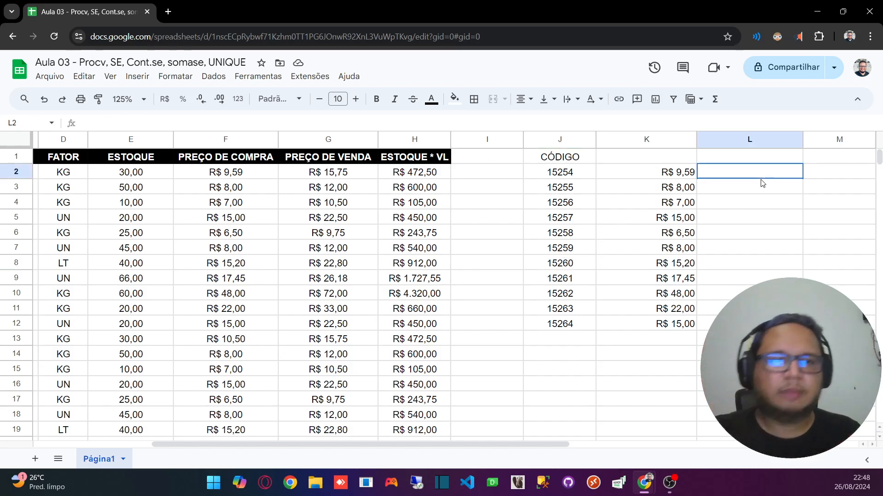
text(=)
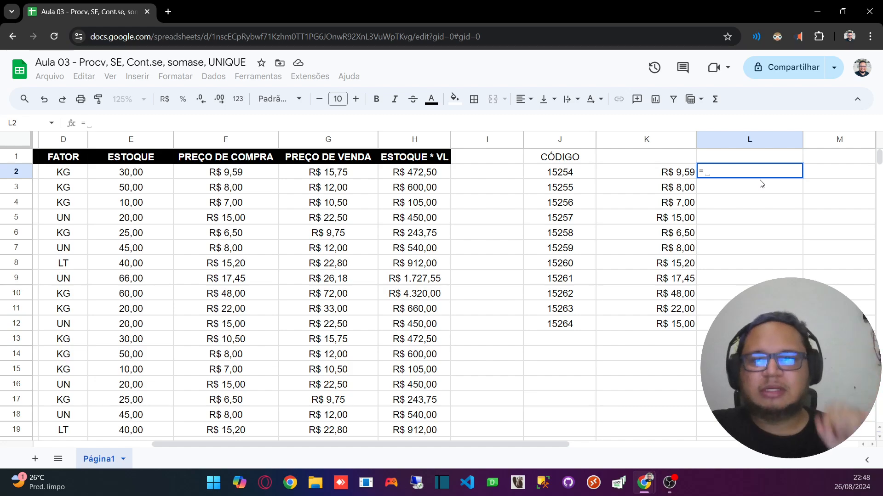
text(SE)
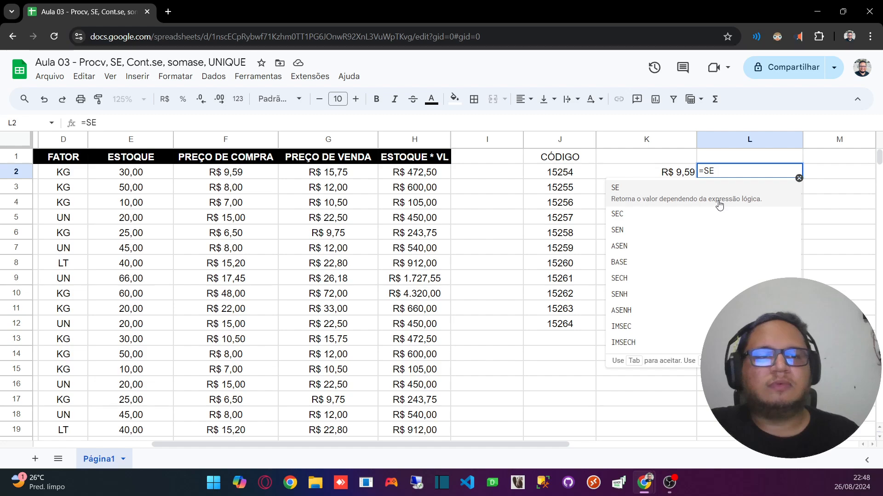
text(()
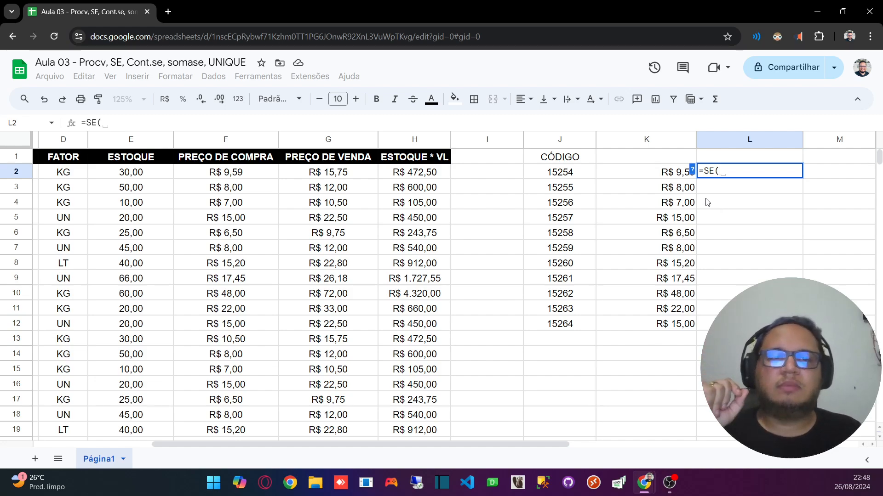
click(659, 173)
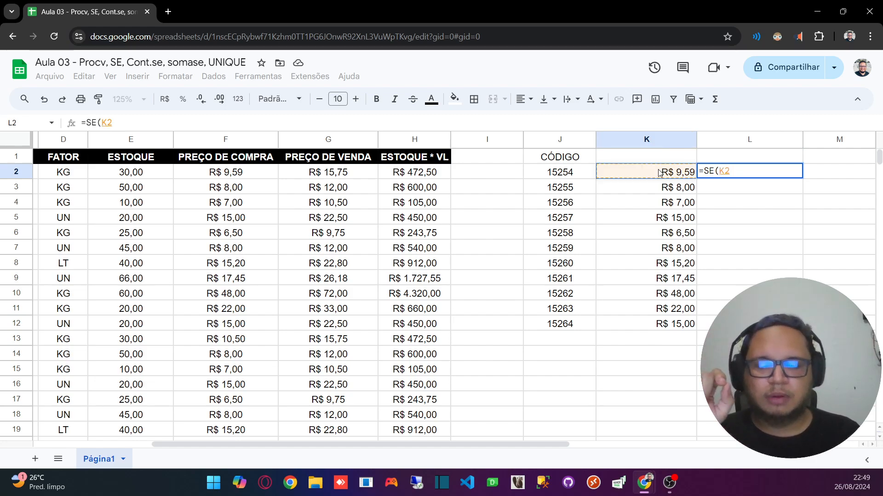
text(>=)
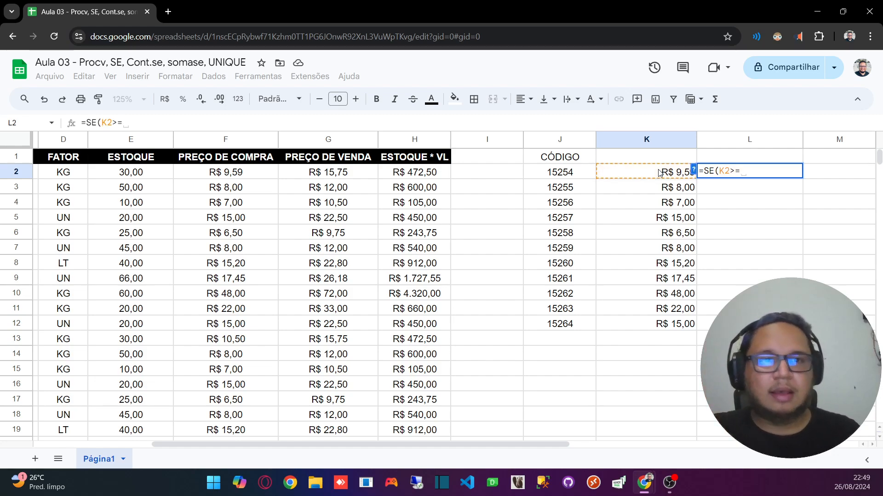
text(10,00)
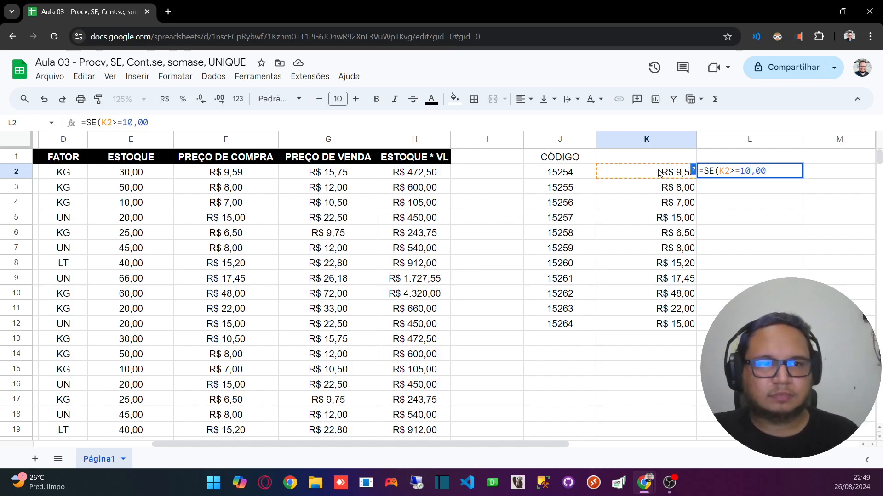
text(;)
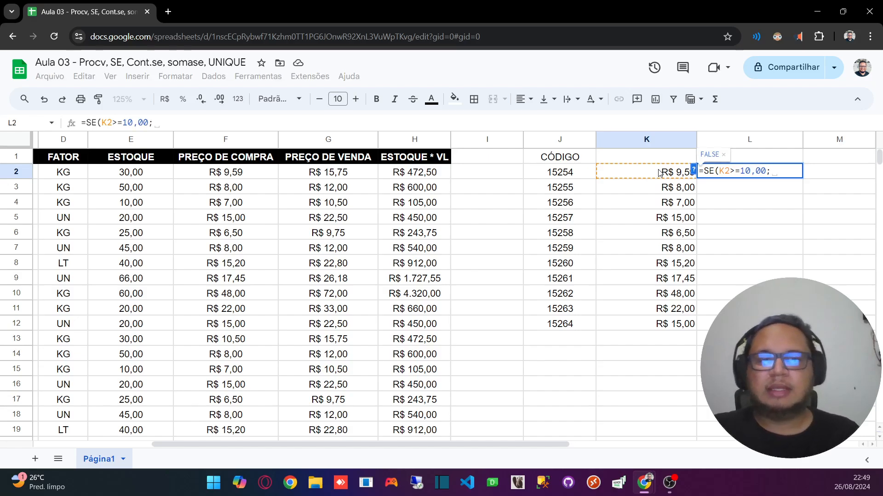
text("")
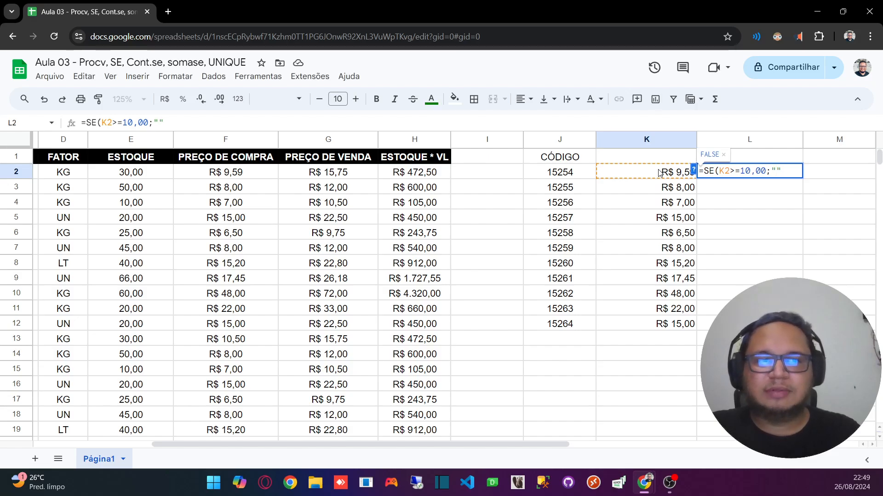
text(M)
key(BackSpace)
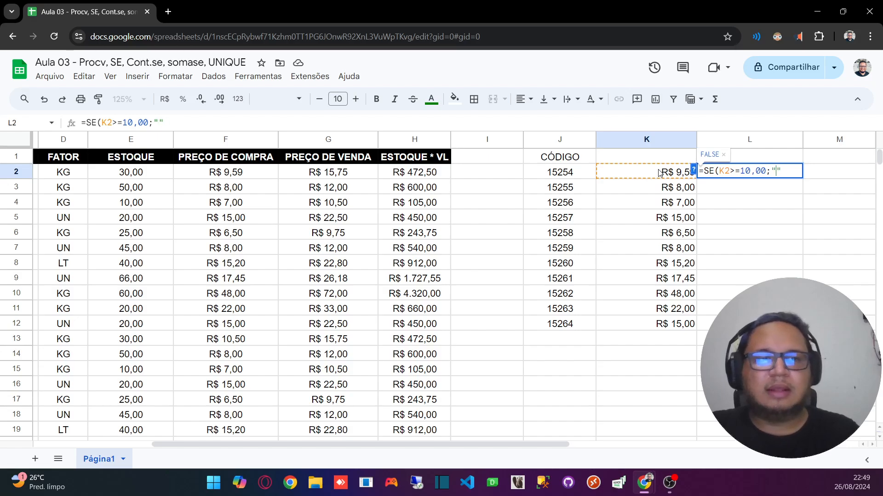
text(M)
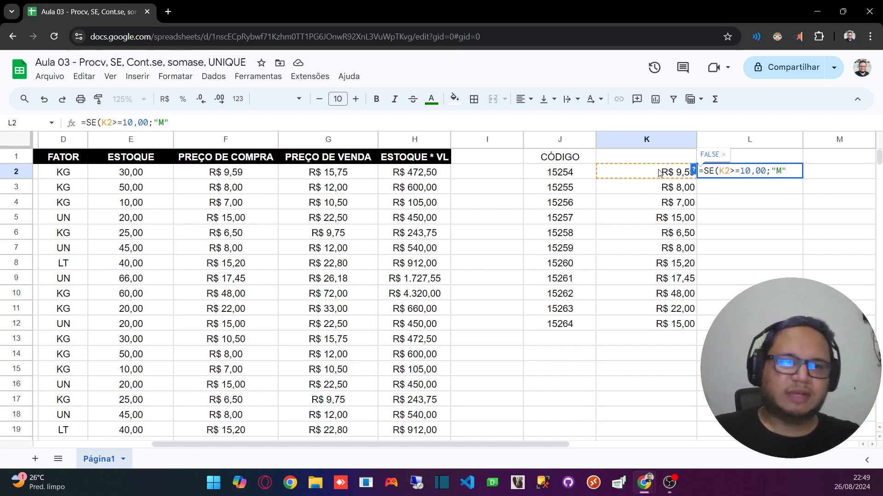
key(BackSpace)
key(BackSpace)
key(BackSpace)
key(BackSpace)
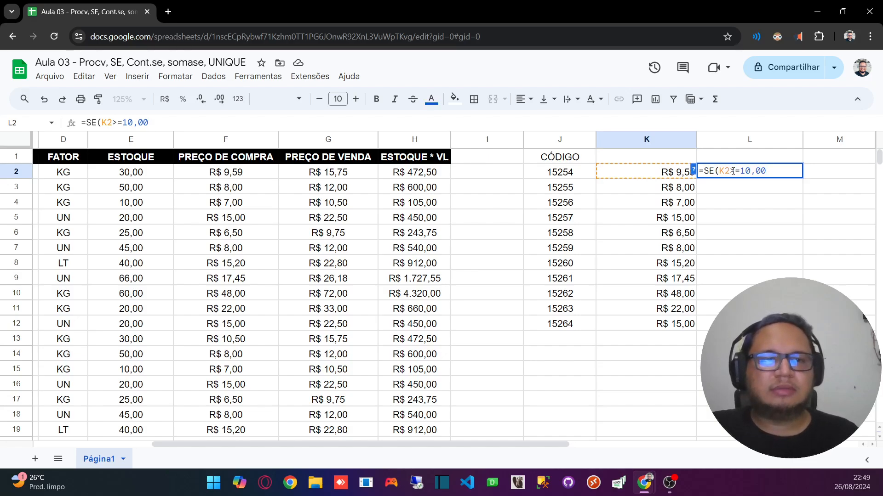
Step: Complete the SE formula in L2 with "MAIOR" as the true result and "MENOR" as the false result
text(;)
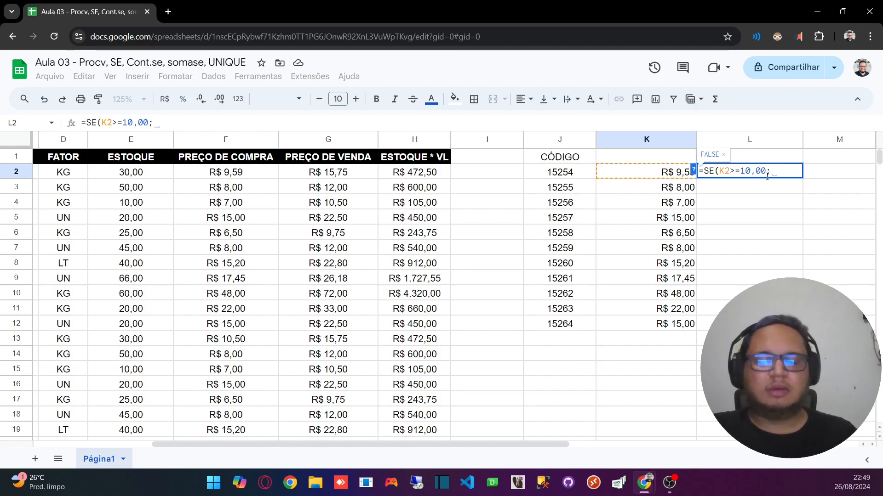
text("")
key(Left)
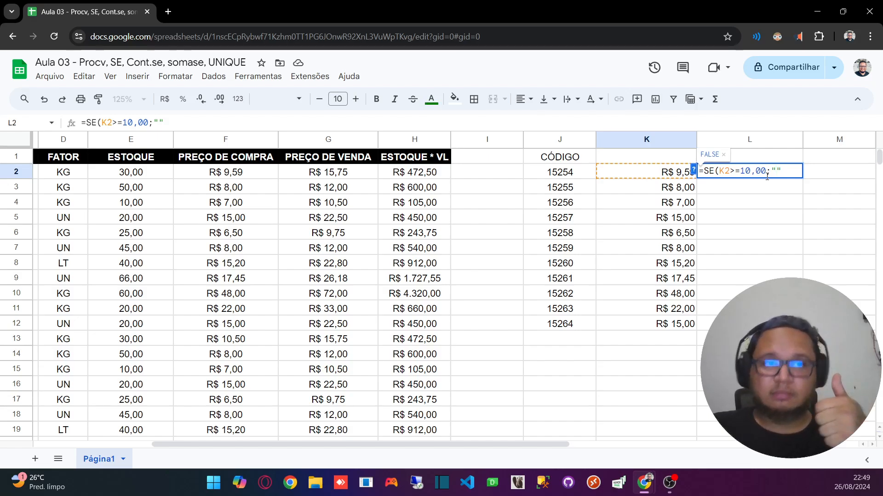
text(mAI)
key(BackSpace)
key(BackSpace)
key(BackSpace)
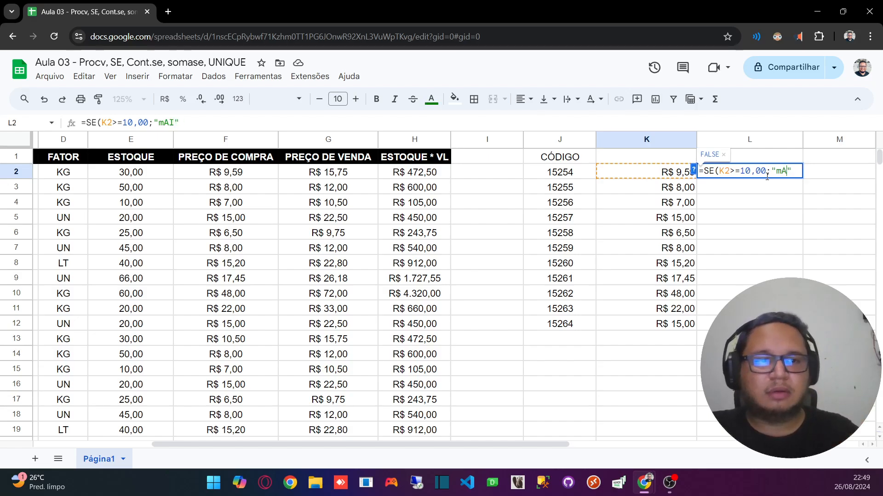
text(MAIOR")
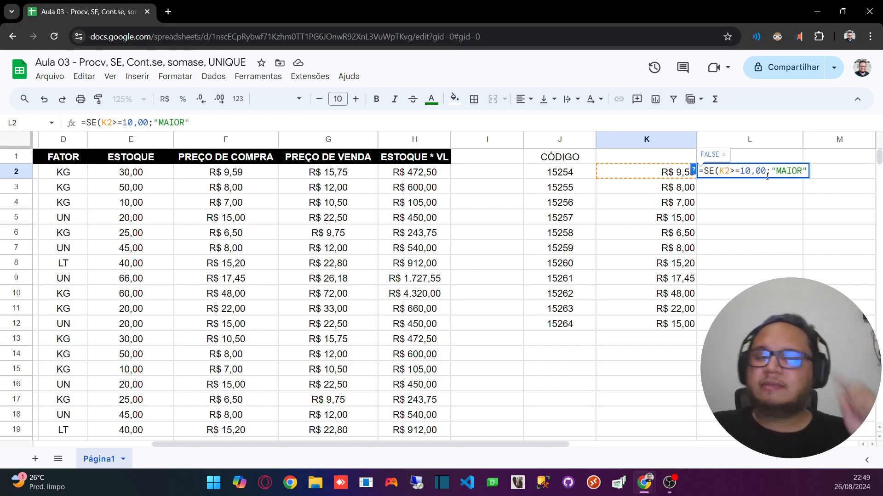
text(;)
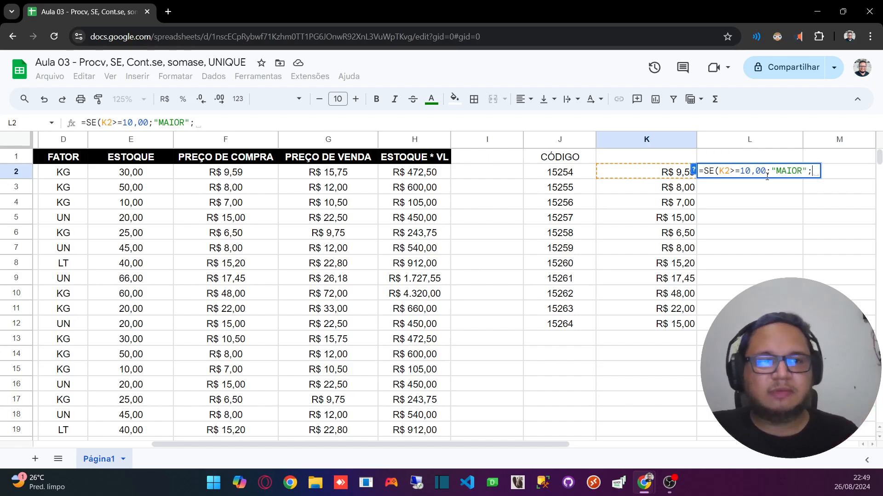
text("")
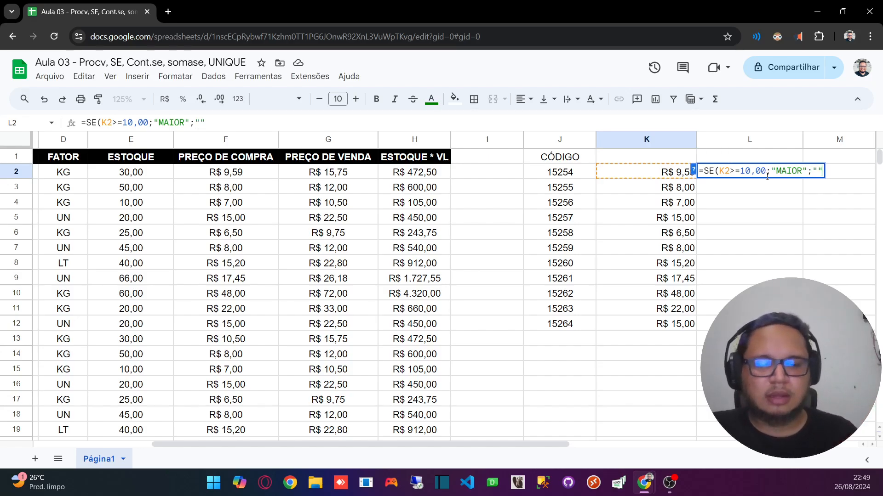
text(MENOR)
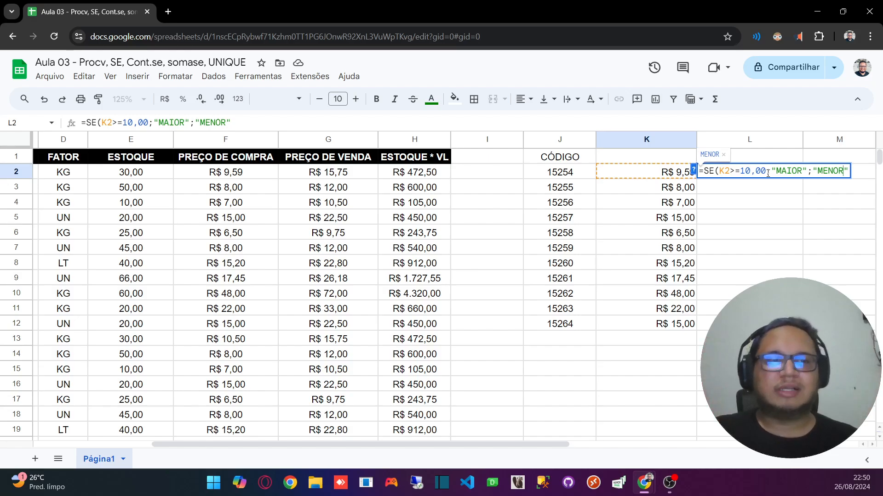
key(Return)
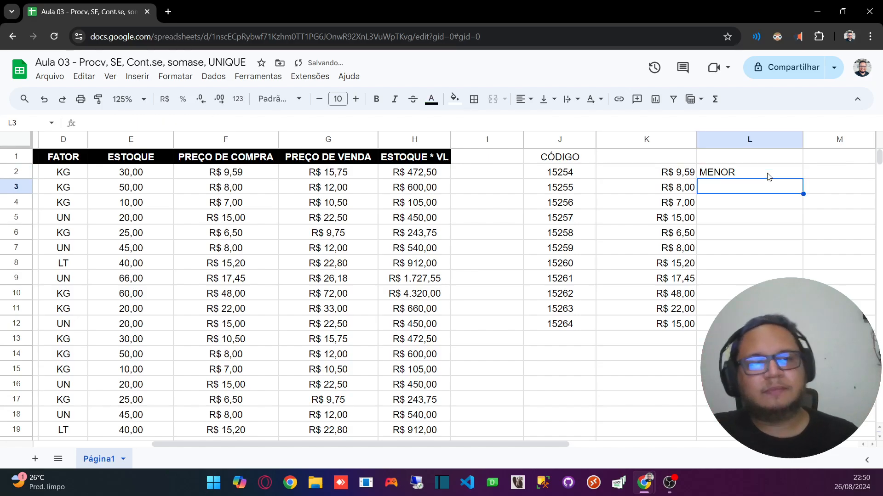
Step: Centre the contents of column L horizontally and review the formulas in L2 and K2
click(706, 144)
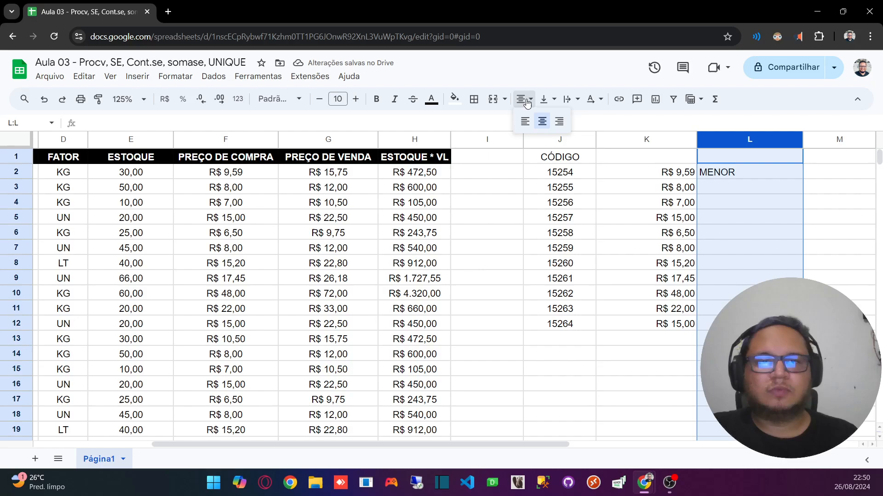
click(542, 122)
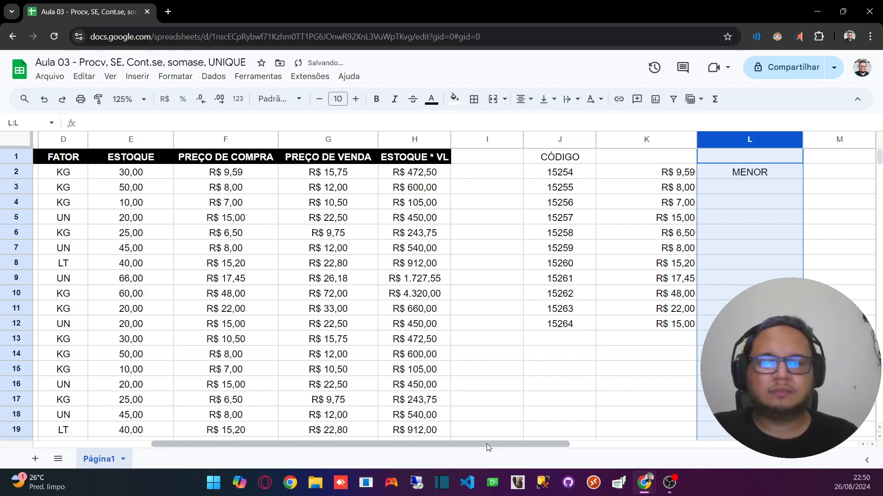
drag(486, 444, 597, 444)
click(373, 375)
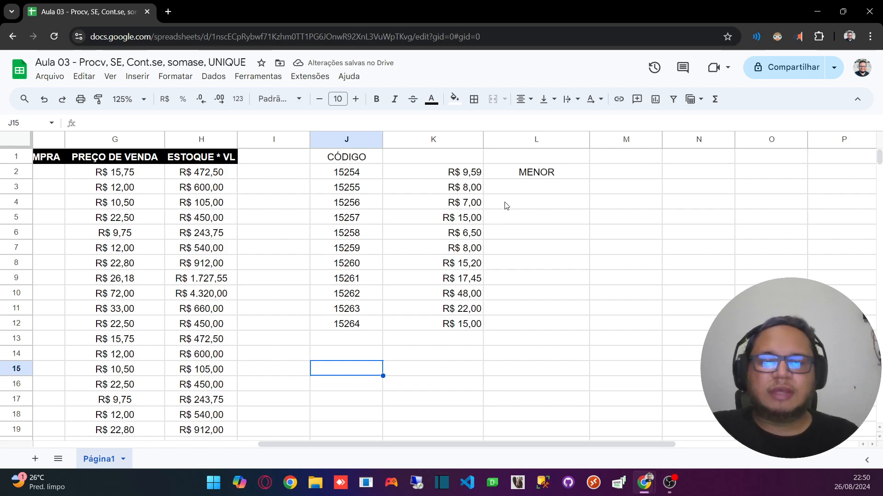
click(516, 179)
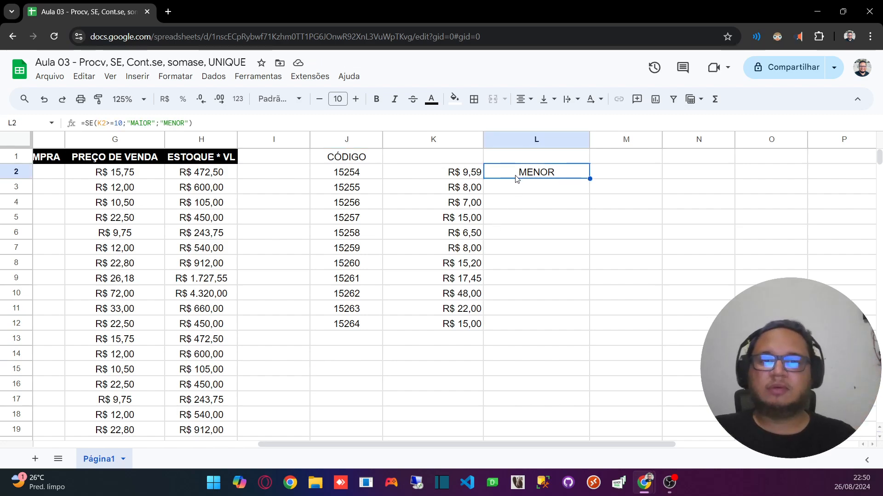
click(472, 176)
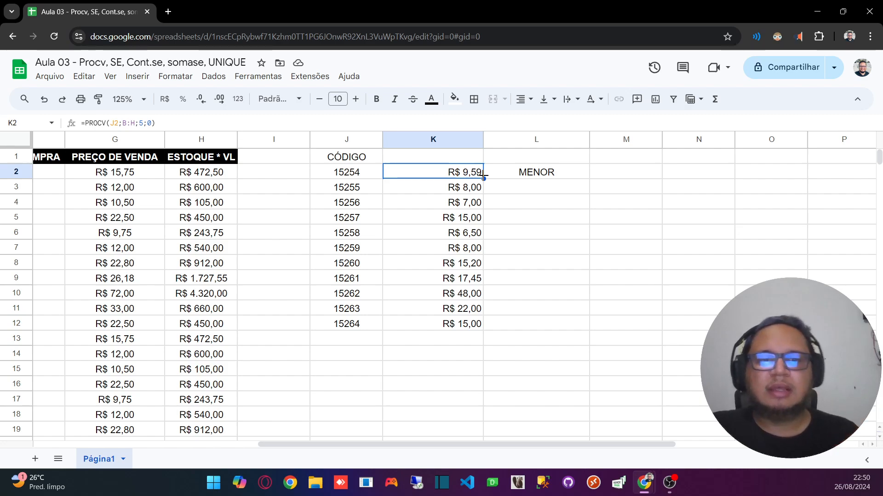
click(515, 177)
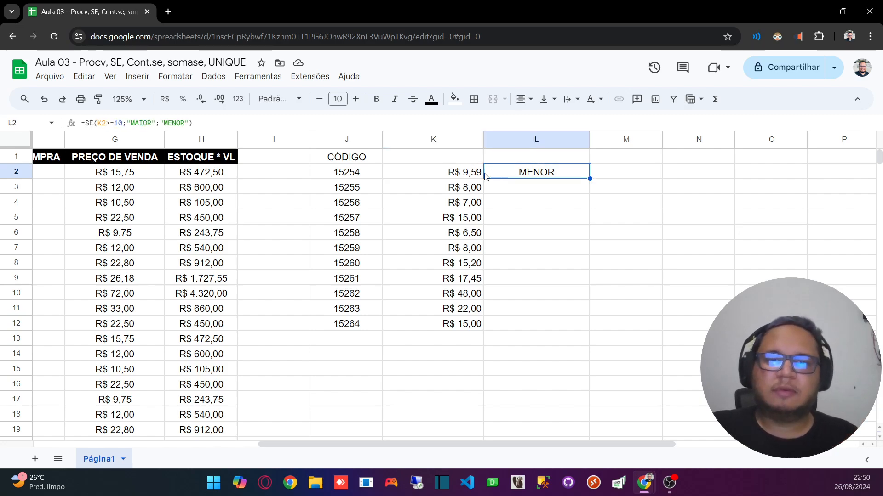
Step: Begin an SE formula in L3 with the logical condition K3>=10,00
click(526, 196)
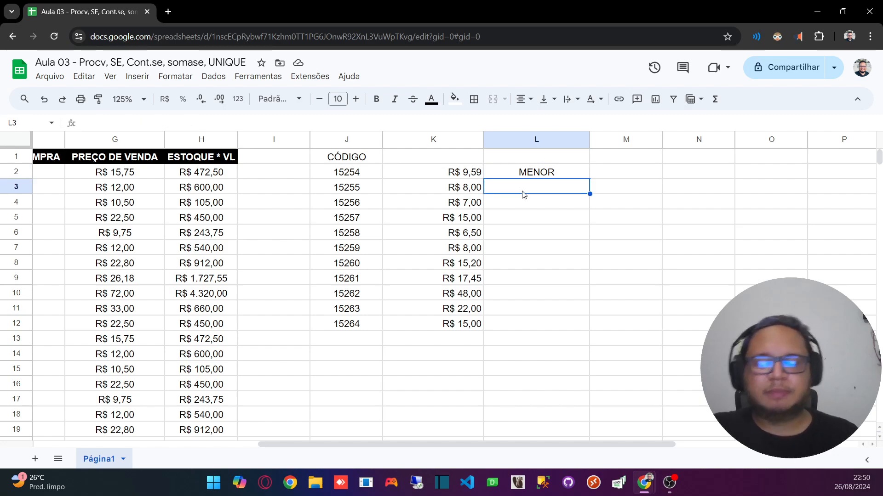
text(=)
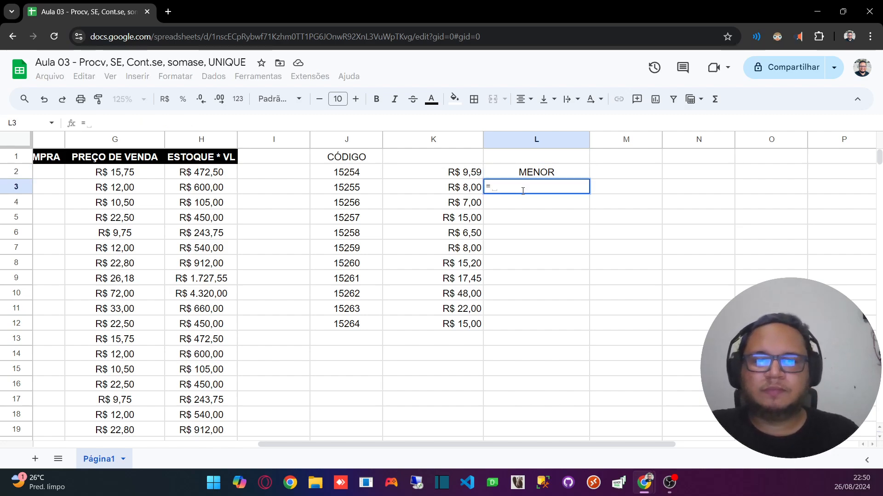
text(SE)
click(529, 206)
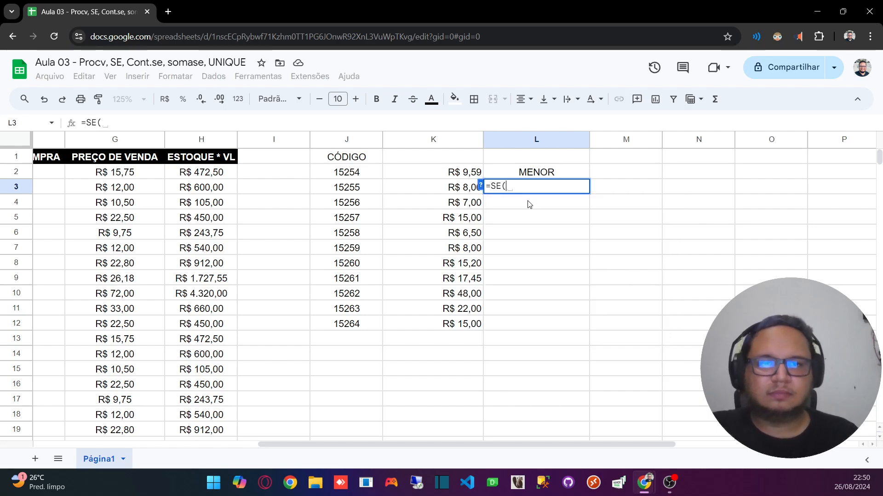
click(449, 188)
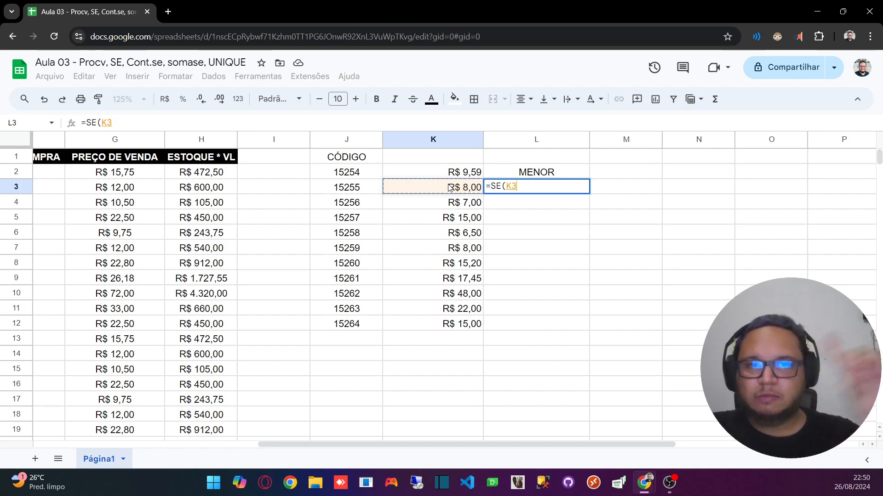
text(>)
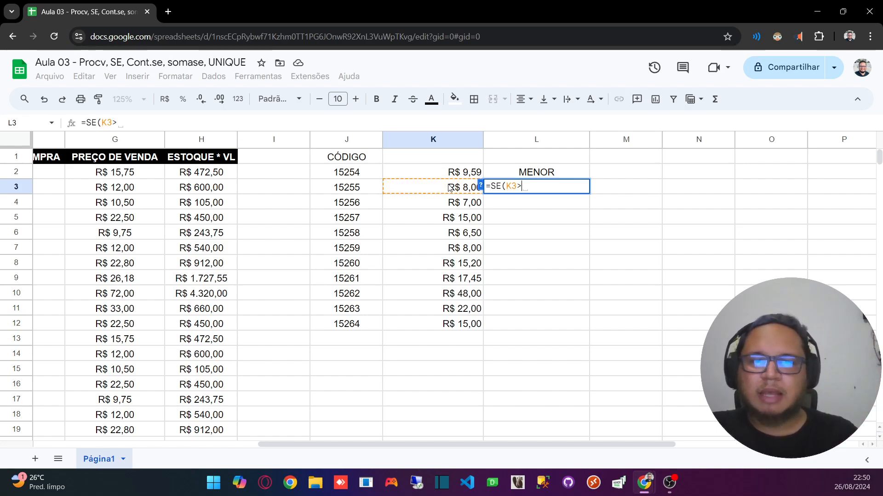
text(=)
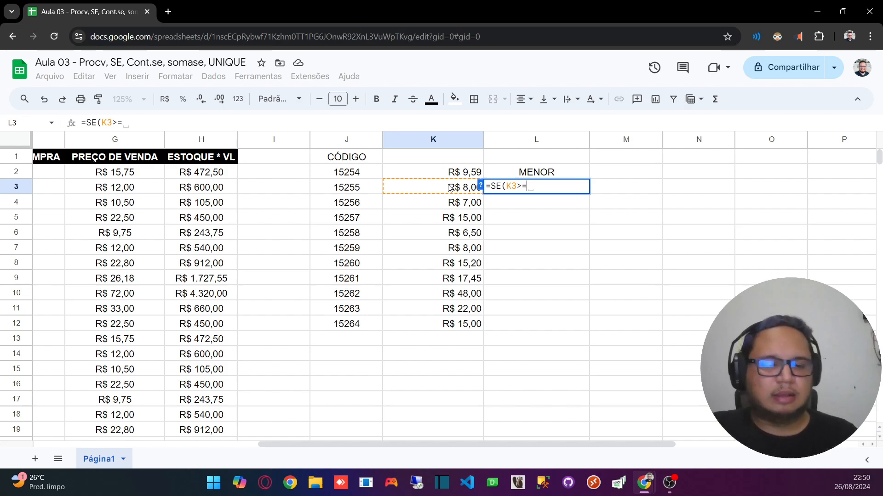
text(10,00)
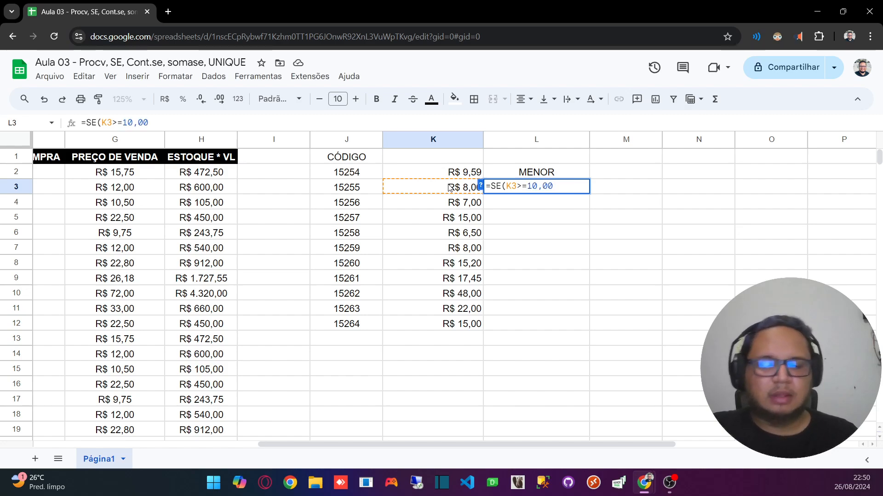
text(;)
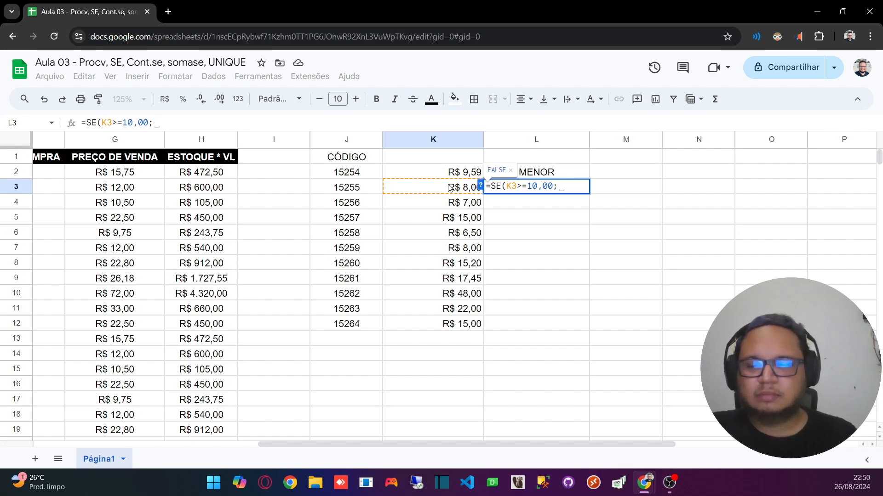
text("")
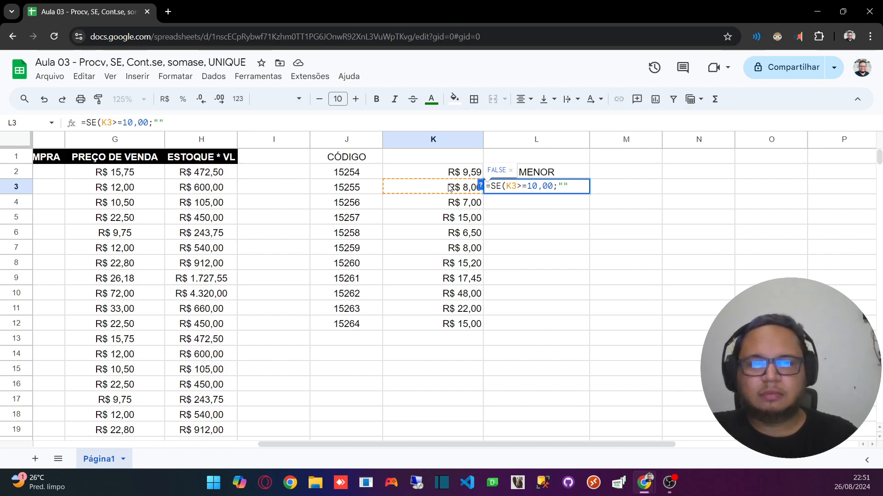
text(MAIOR)
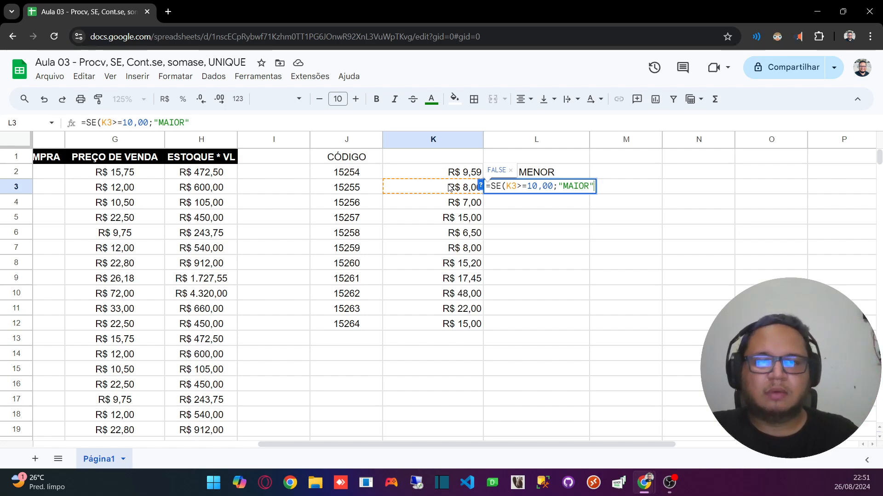
text(;"")
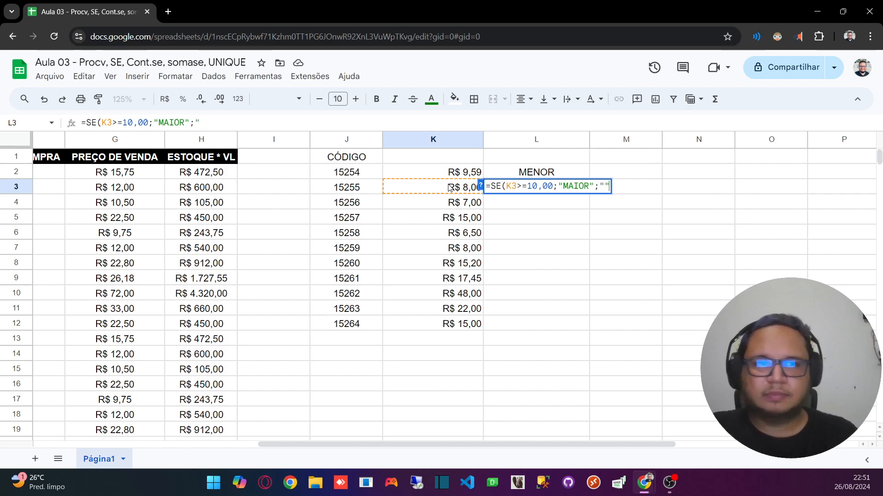
text(MENOR)
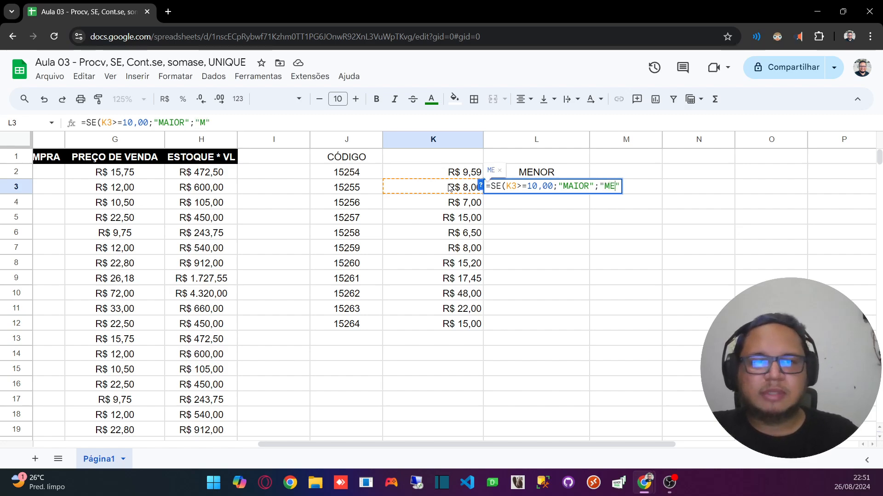
Step: Complete the SE formula in L3 with "MAIOR" as the true result and "MENOR" as the false result
key(Return)
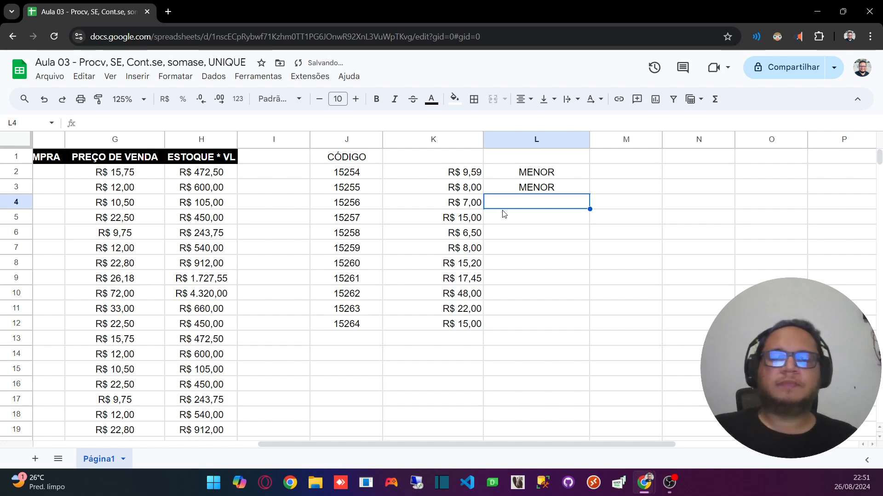
click(525, 189)
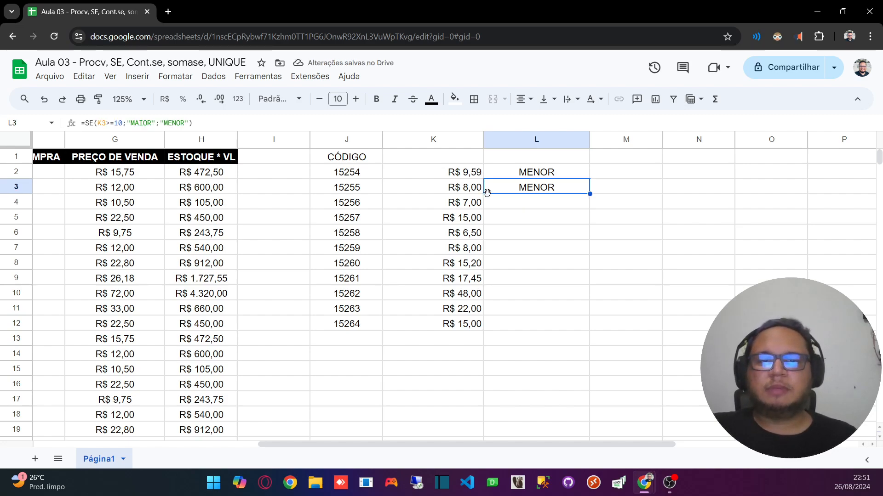
Step: Set the purchase price in F2 of the source table to 10,50 and check the dependent formulas in K2 and L2
click(478, 208)
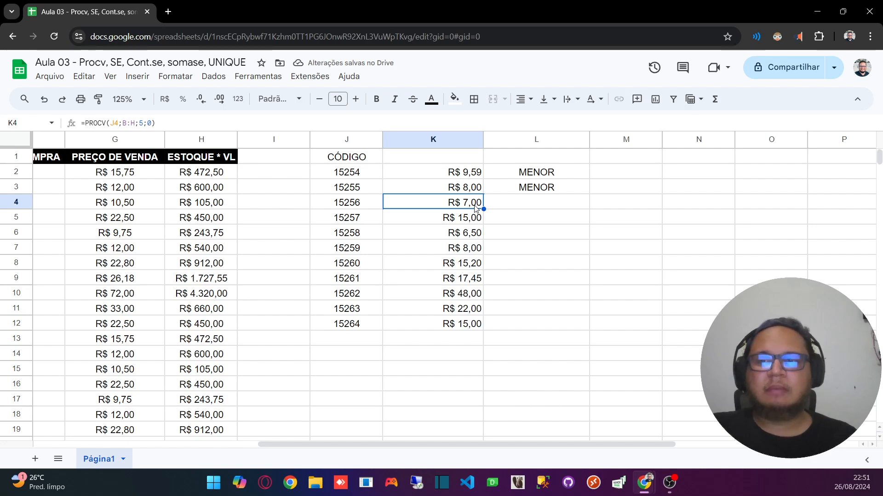
drag(472, 445, 290, 397)
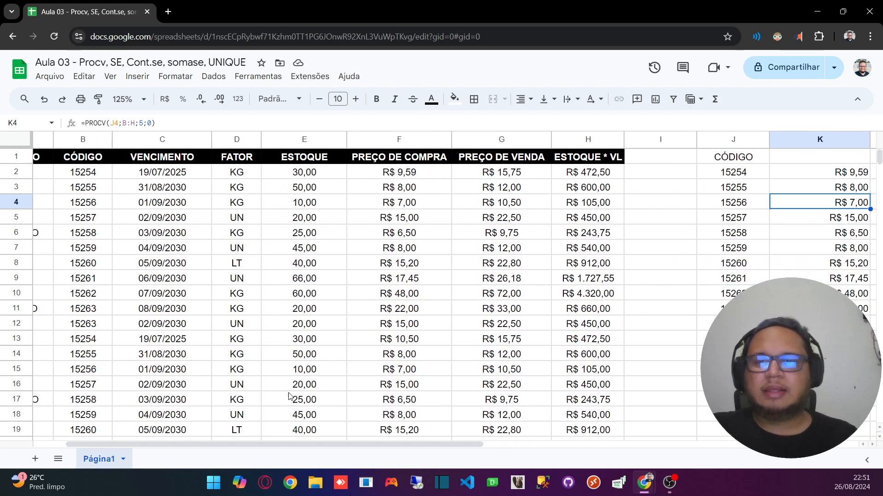
click(411, 178)
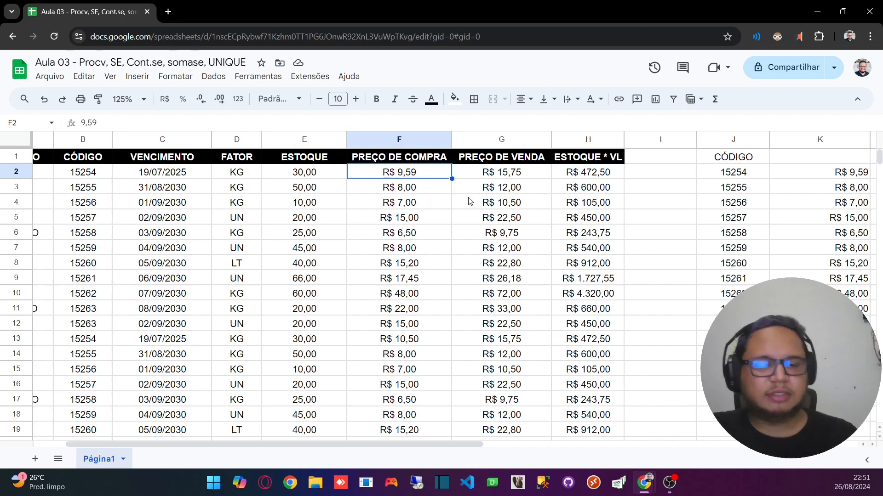
text(10,50)
key(Return)
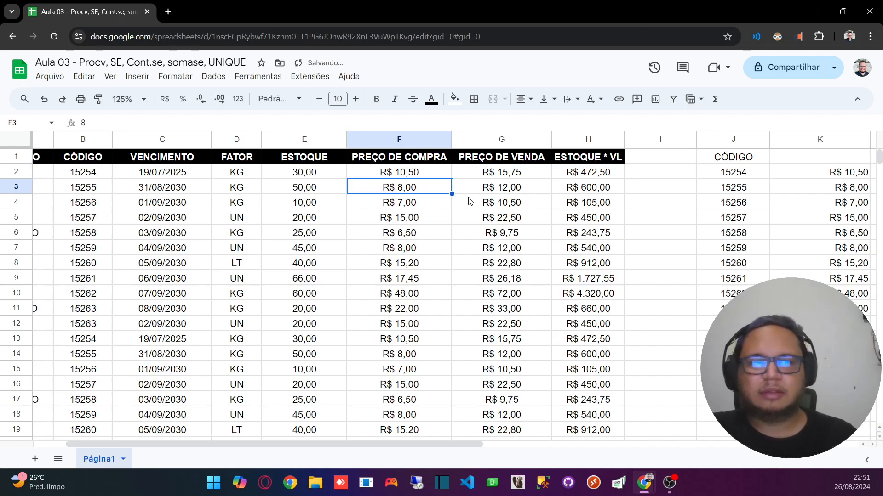
drag(368, 441, 575, 424)
click(406, 176)
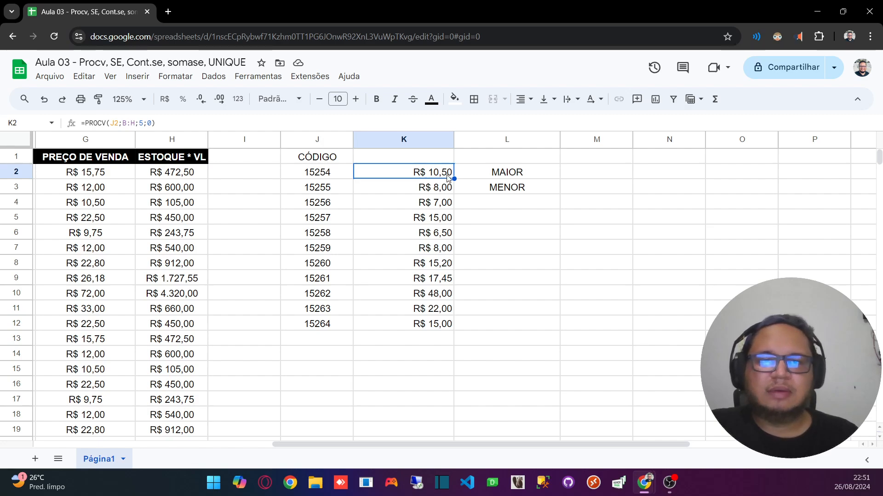
click(530, 176)
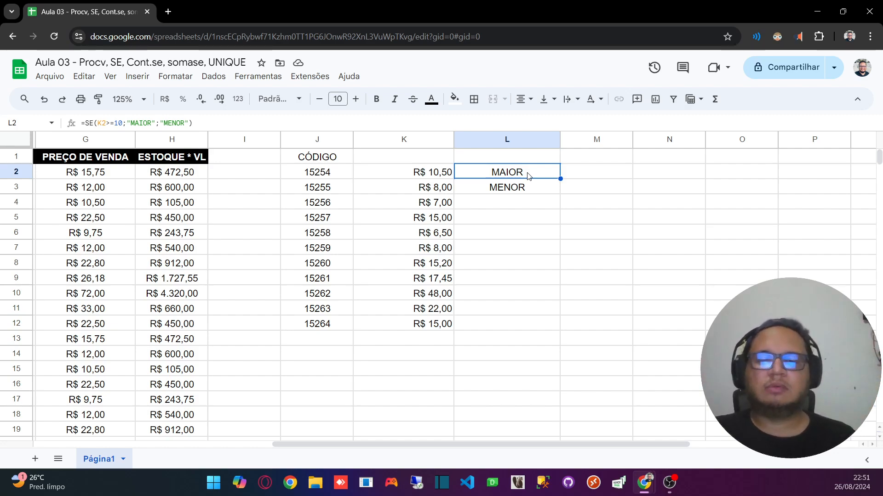
click(116, 192)
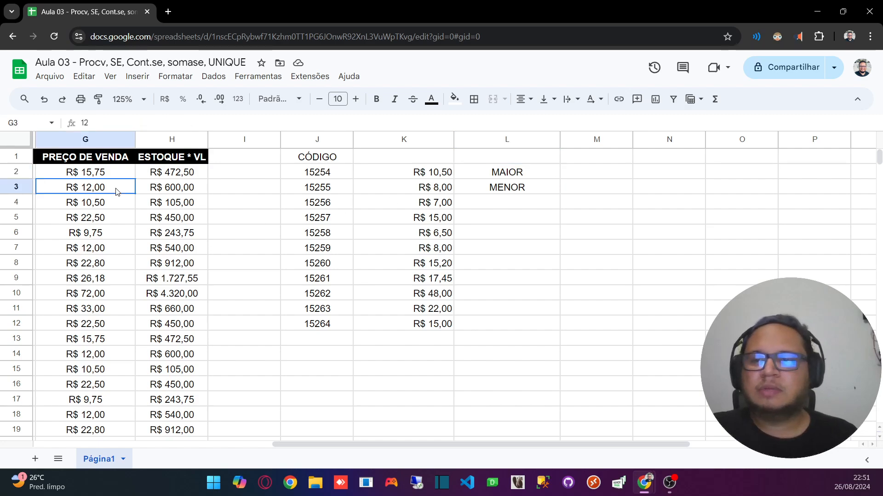
Step: Extend the purchase price series from F2 down to F7 and check the dependent lookup prices in column K
key(Left)
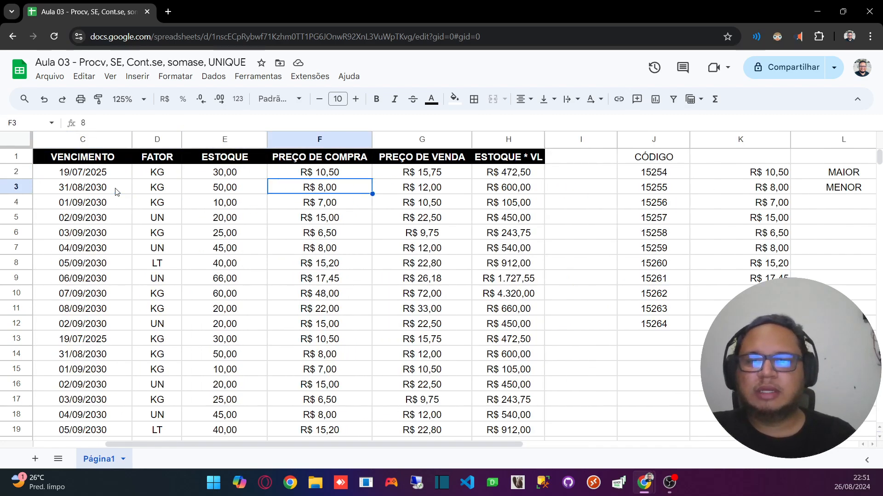
click(335, 174)
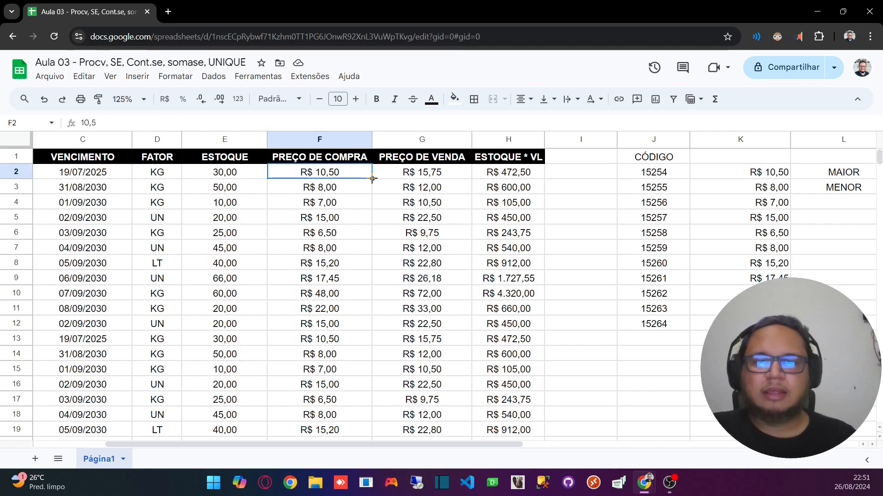
drag(372, 179, 322, 244)
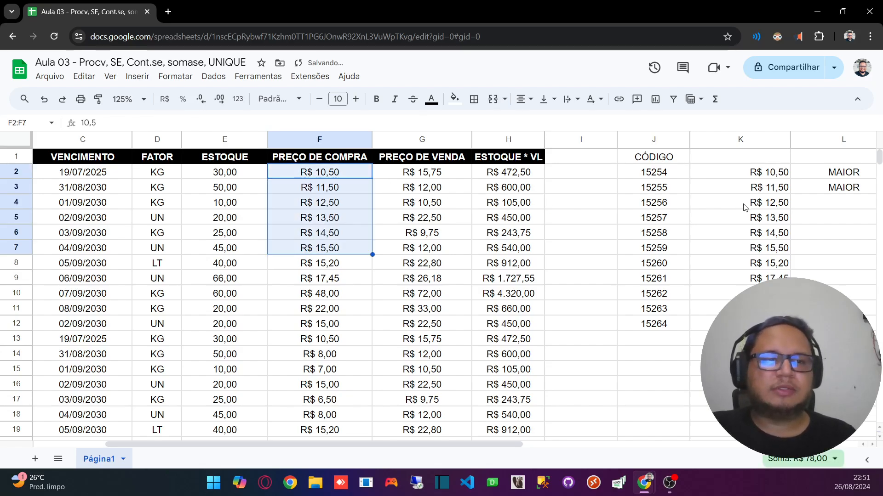
click(727, 204)
key(Right)
key(Right)
key(Right)
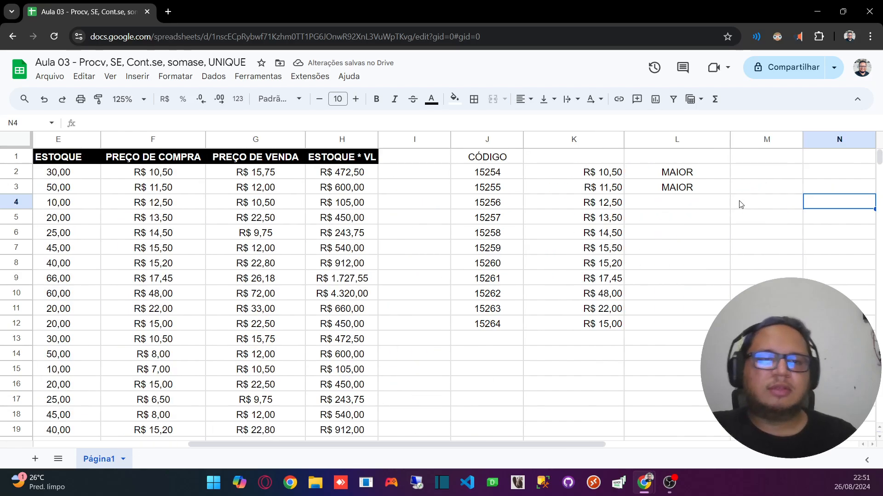
Step: Compare the SE formulas in L2 and L3, and copy the one in L3 down to L12
click(682, 187)
click(678, 173)
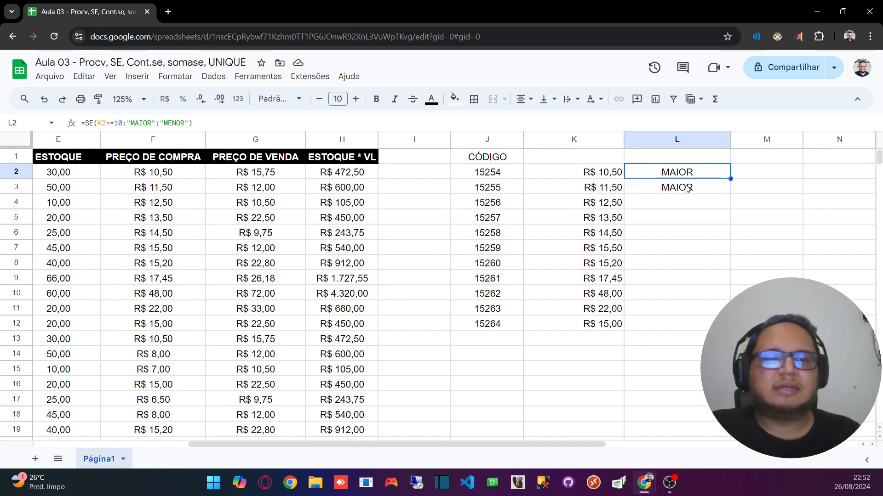
click(687, 188)
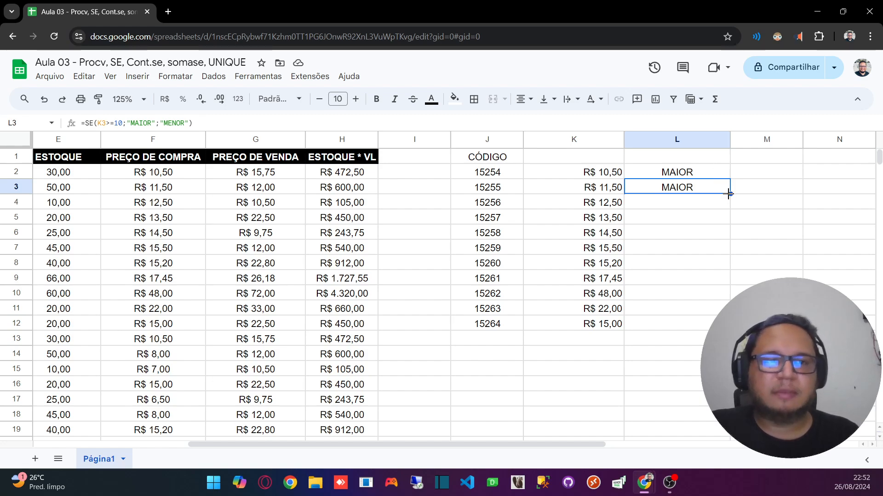
drag(728, 194, 710, 324)
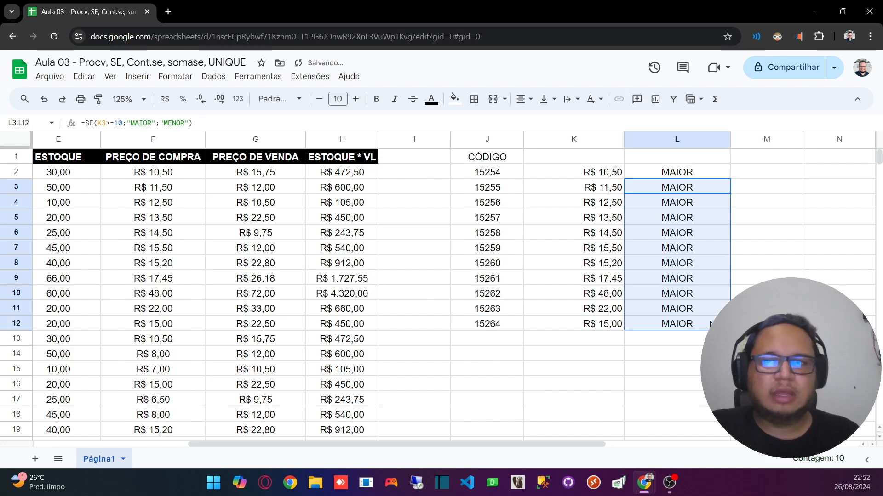
click(694, 248)
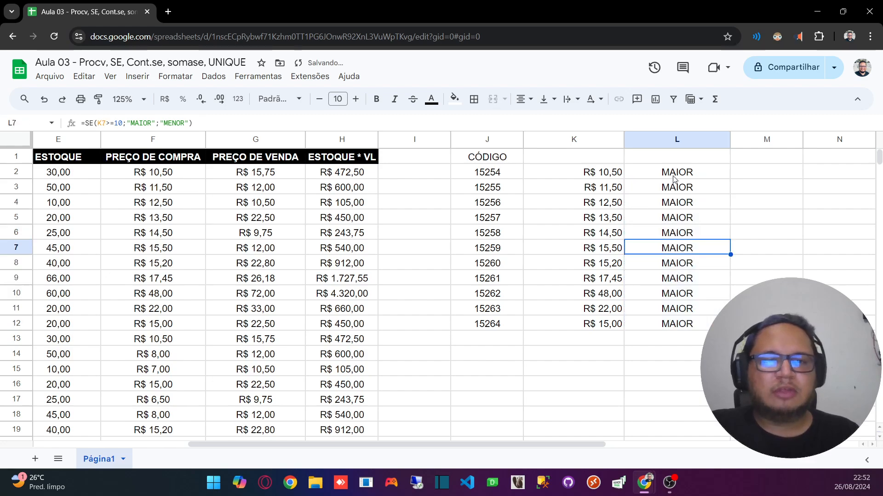
Step: Undo the formula fill in column L and the purchase price fill in column F
click(150, 216)
key(ctrl+z)
key(ctrl+z)
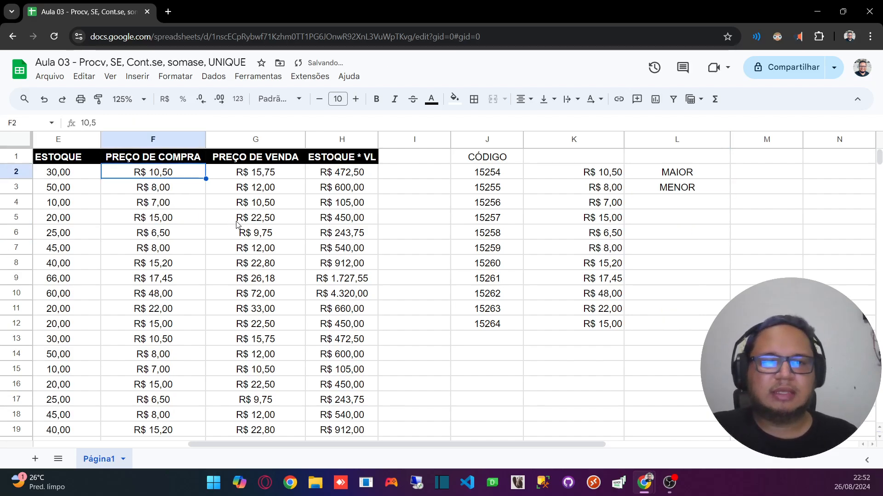
Step: Copy the SE formula from L2 down to L12 and check the formulas in L4 through L7
click(711, 175)
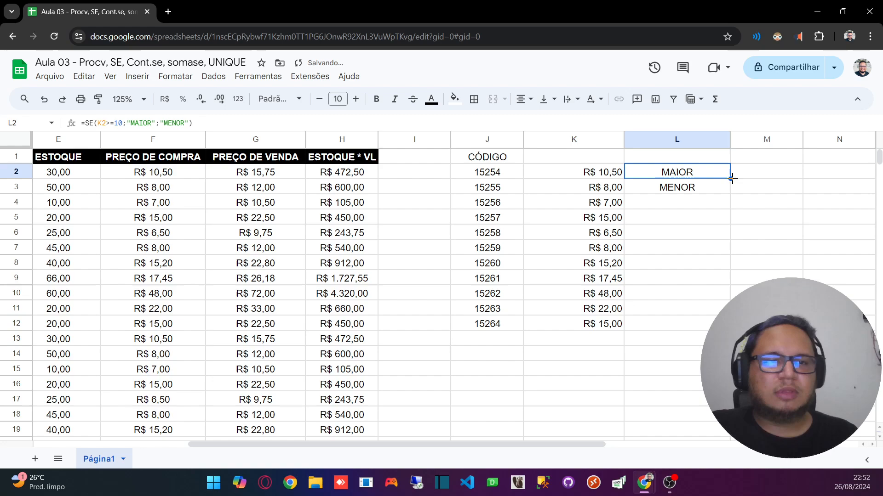
drag(730, 180, 692, 322)
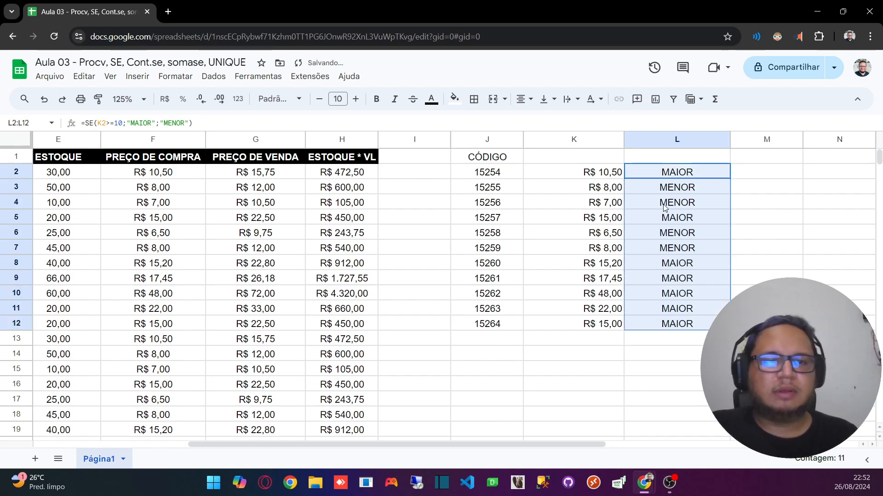
click(679, 202)
click(681, 218)
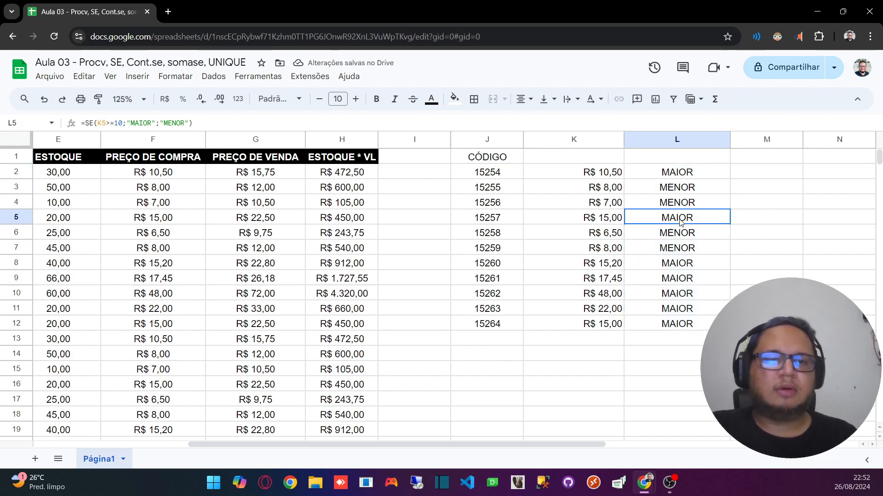
click(681, 233)
click(682, 245)
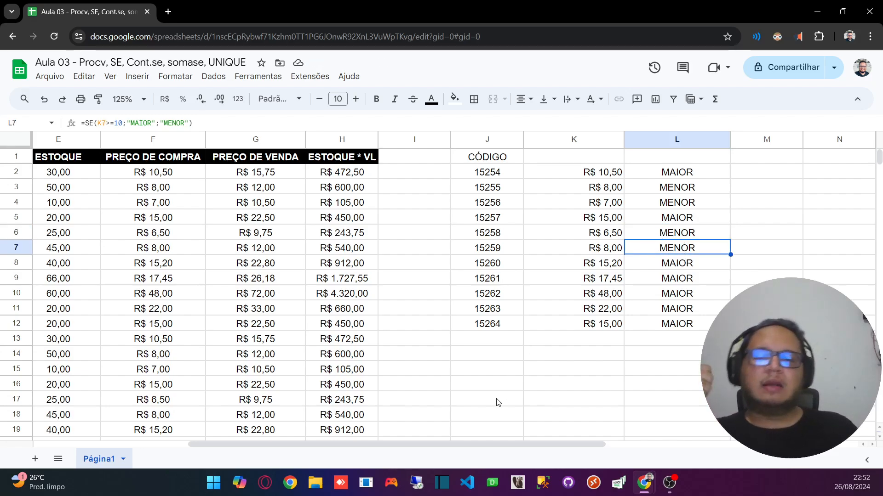
Step: Begin an SE formula in M2 with the logical condition K2>=10,00
drag(450, 442, 598, 431)
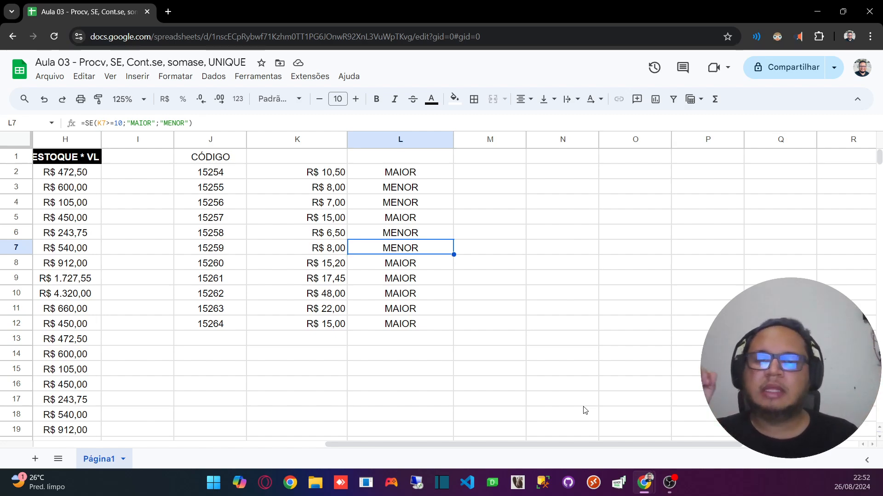
click(485, 174)
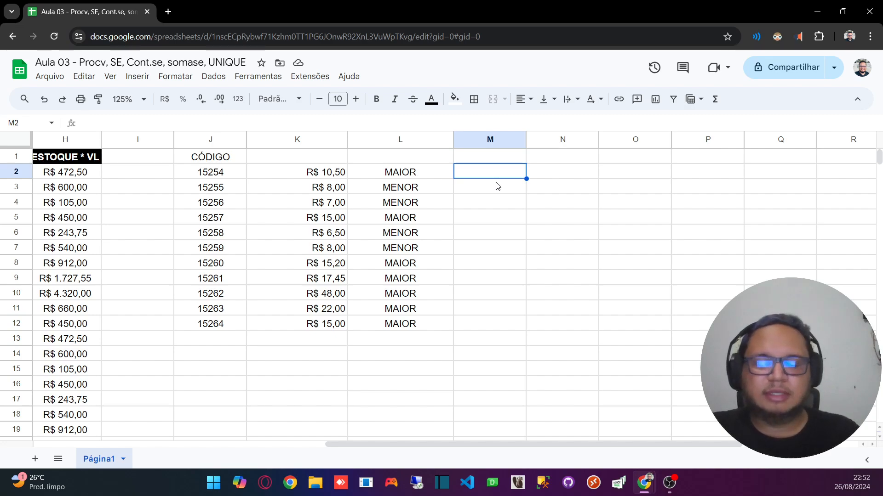
text(=SE()
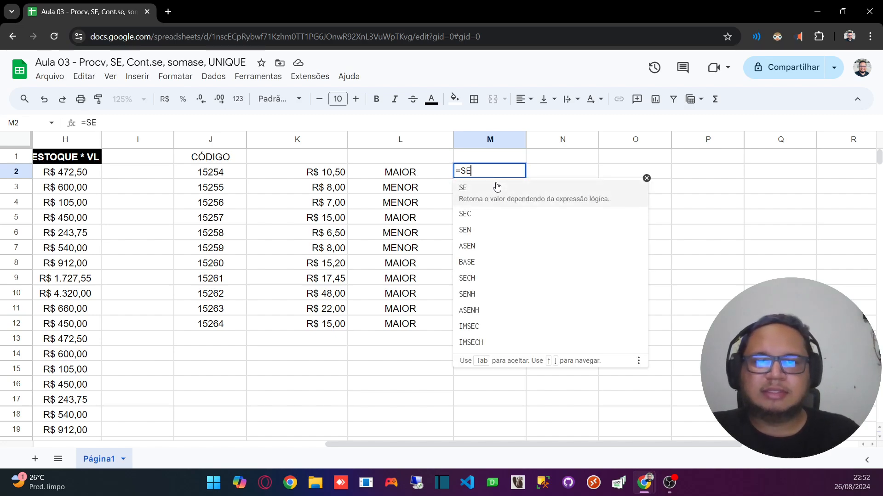
click(325, 172)
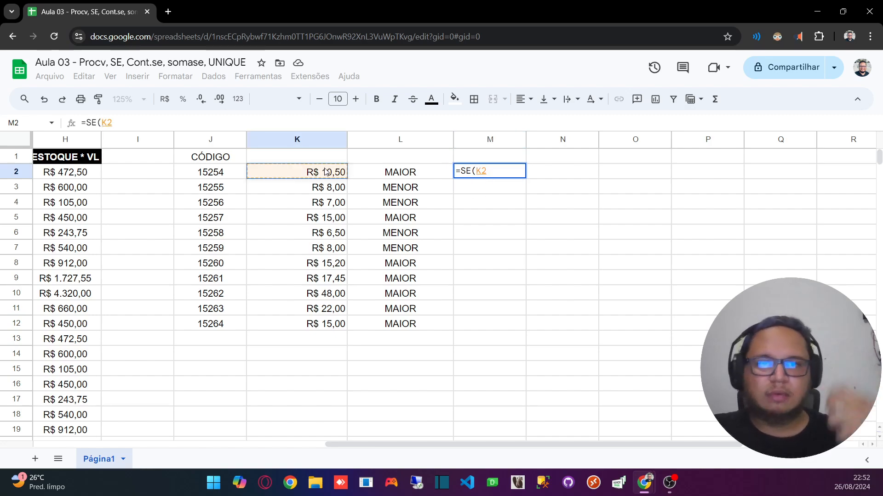
text(>)
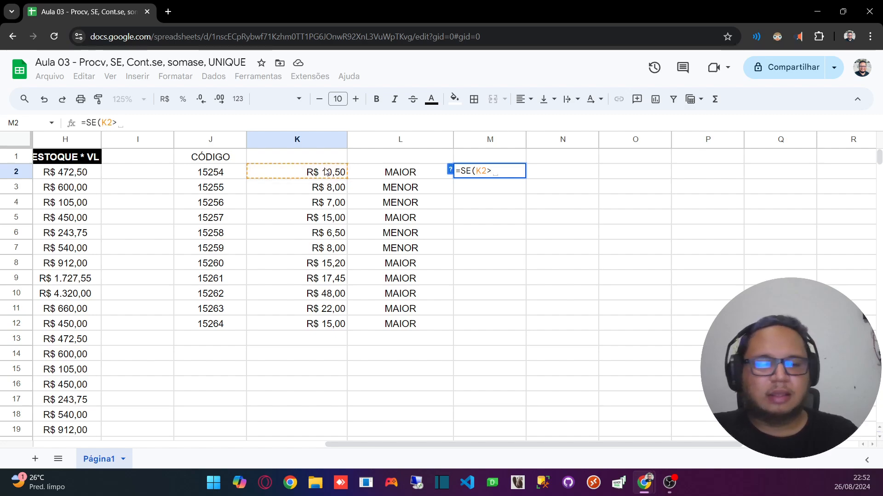
text(=10)
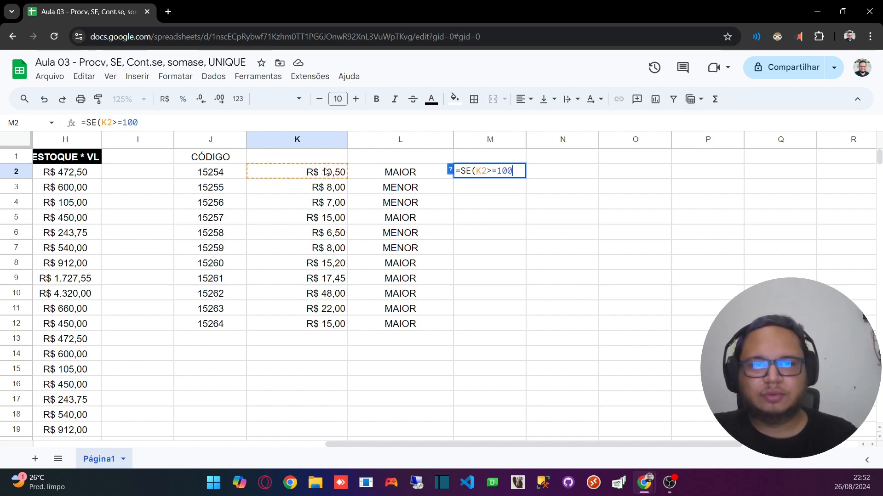
text(,00)
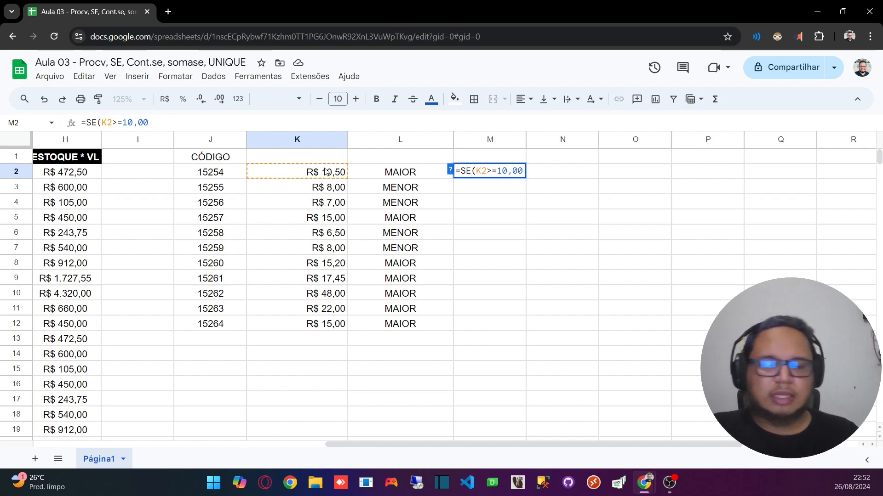
text(;)
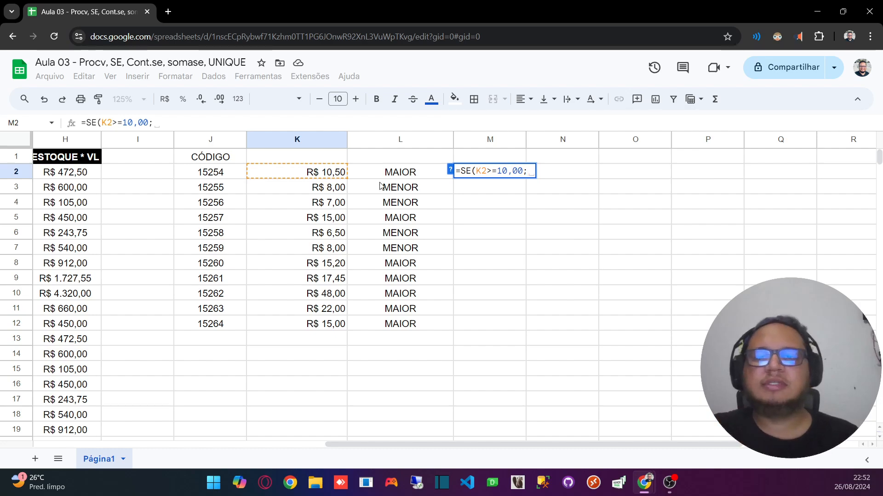
Step: Complete the SE formula in M2 with K2 as the true result and the selling price in G2 as the false result
click(326, 172)
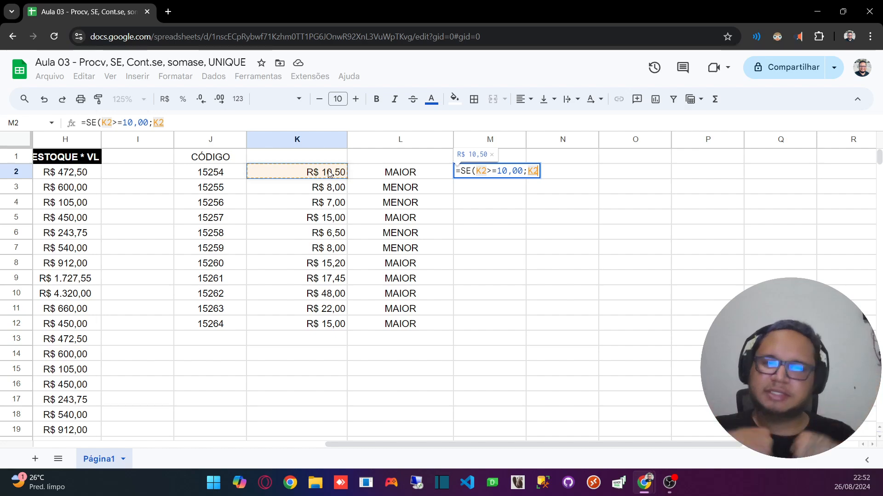
text(;)
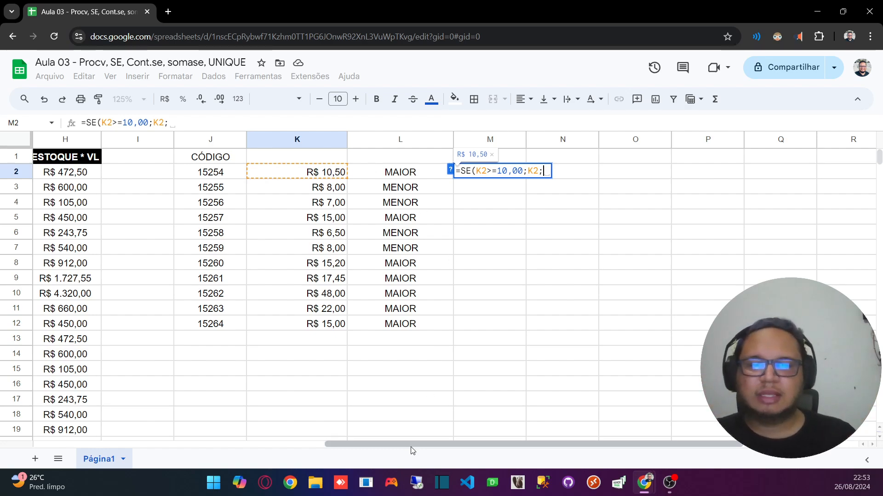
drag(412, 444, 248, 341)
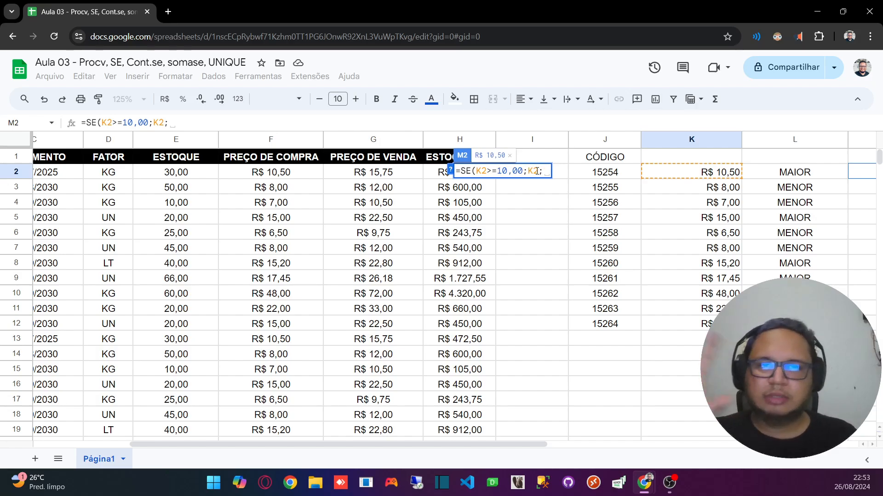
click(397, 176)
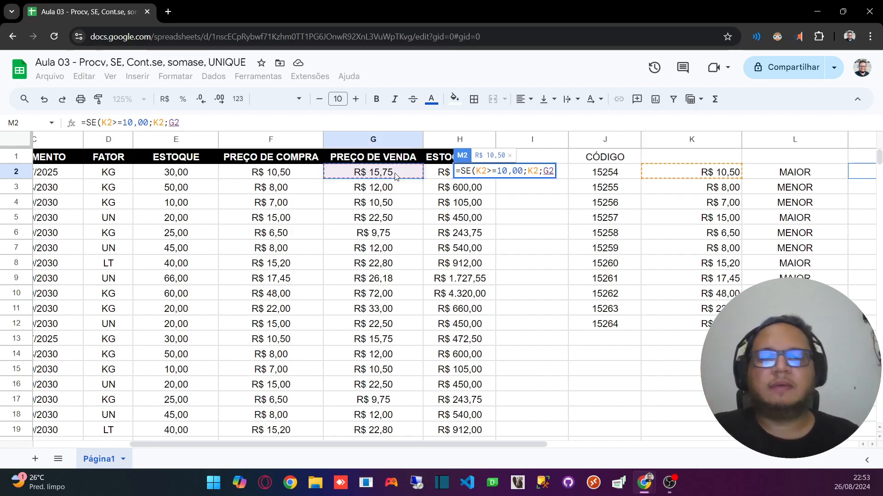
key(Return)
Step: Centre the contents of column M horizontally
drag(447, 440, 600, 441)
click(580, 139)
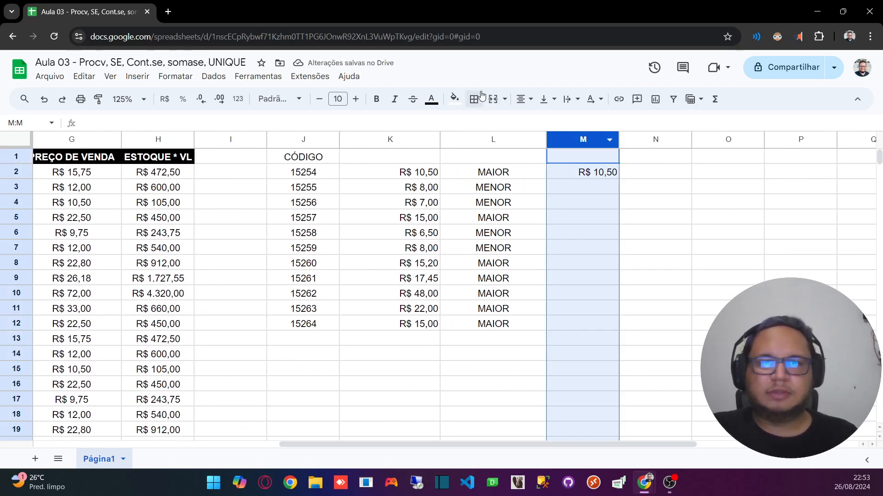
click(522, 99)
click(541, 120)
click(600, 216)
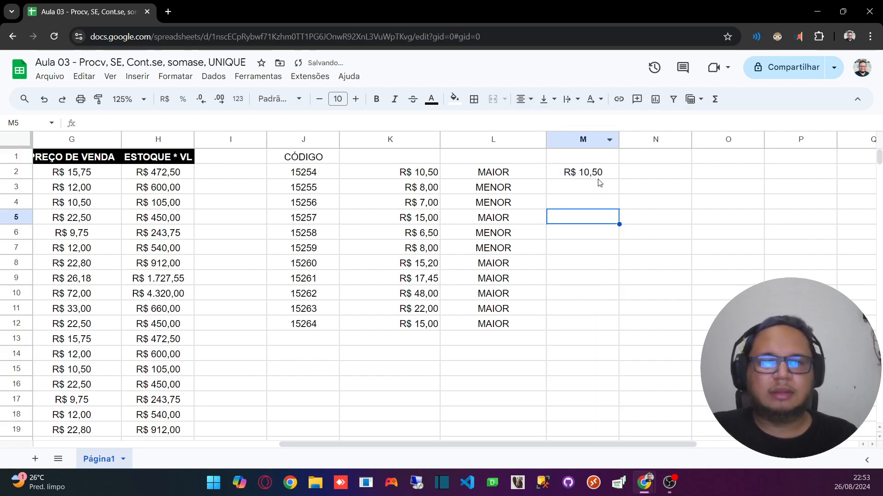
Step: Copy the SE formula from M2 down to M12
click(598, 178)
drag(619, 178, 606, 322)
click(478, 384)
Step: Compare the looked-up prices in column K with the classifications in L and the SE results in M for rows 2 to 4
click(409, 178)
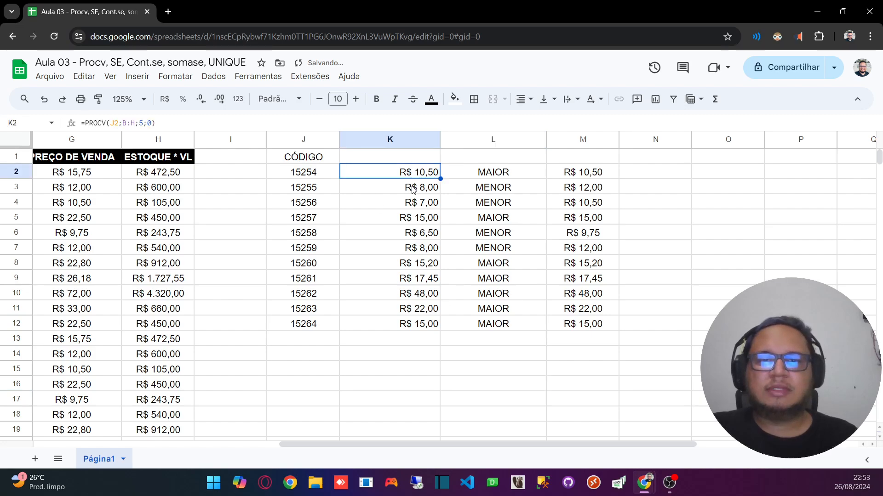
click(412, 188)
click(489, 192)
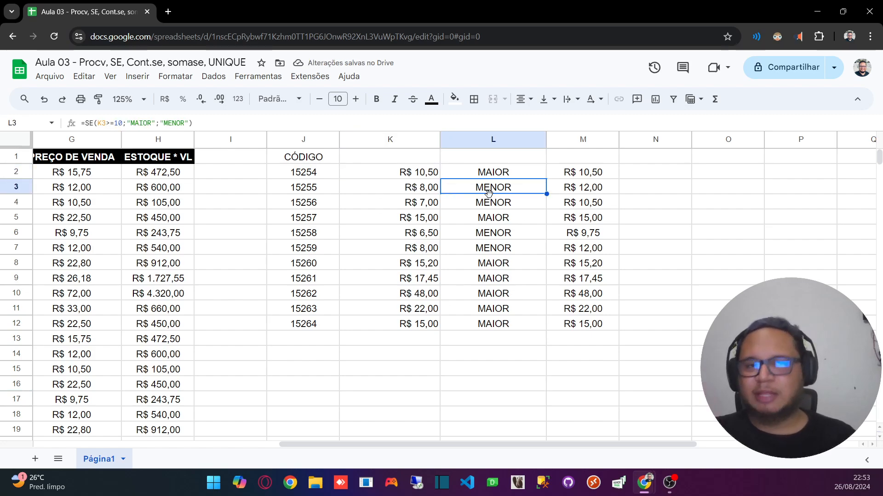
click(579, 195)
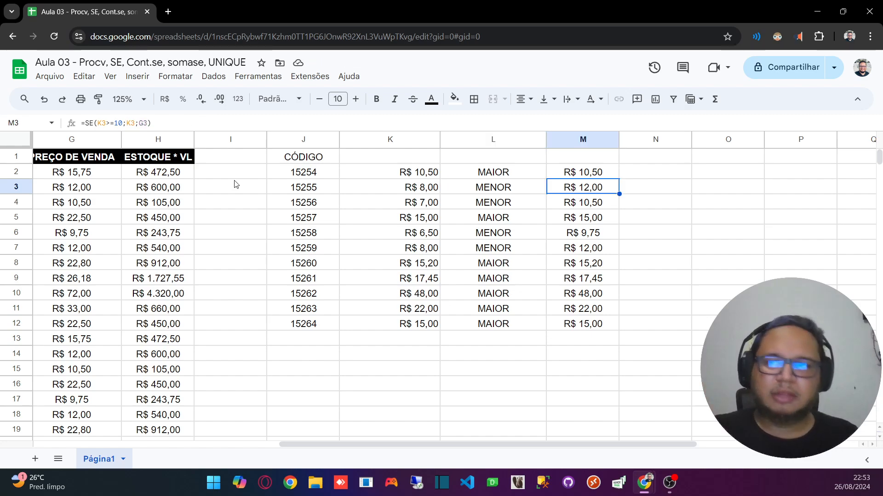
click(533, 209)
click(427, 205)
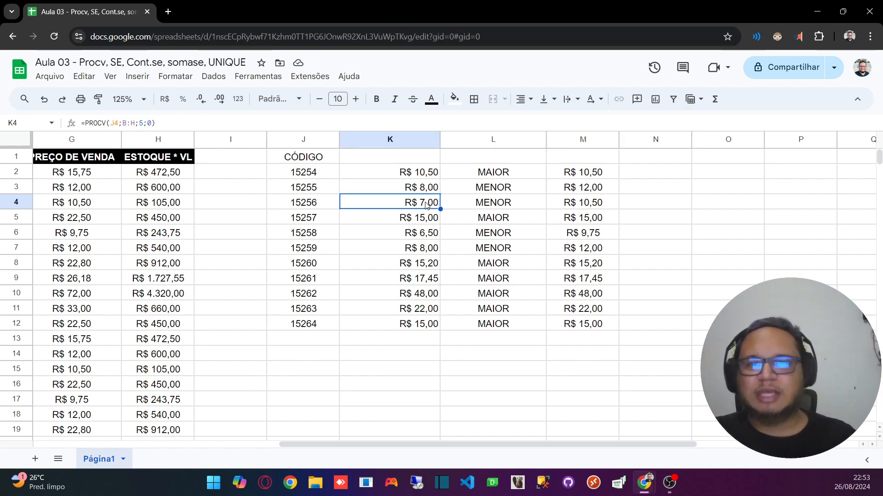
click(508, 204)
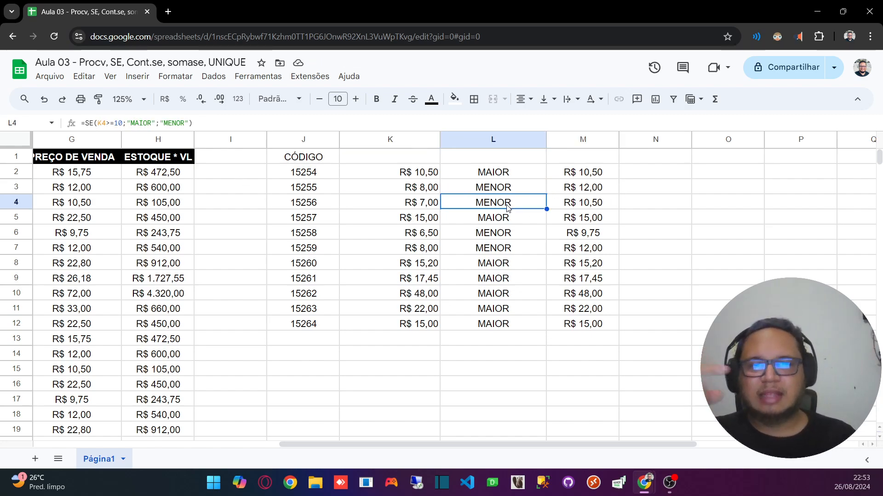
click(589, 206)
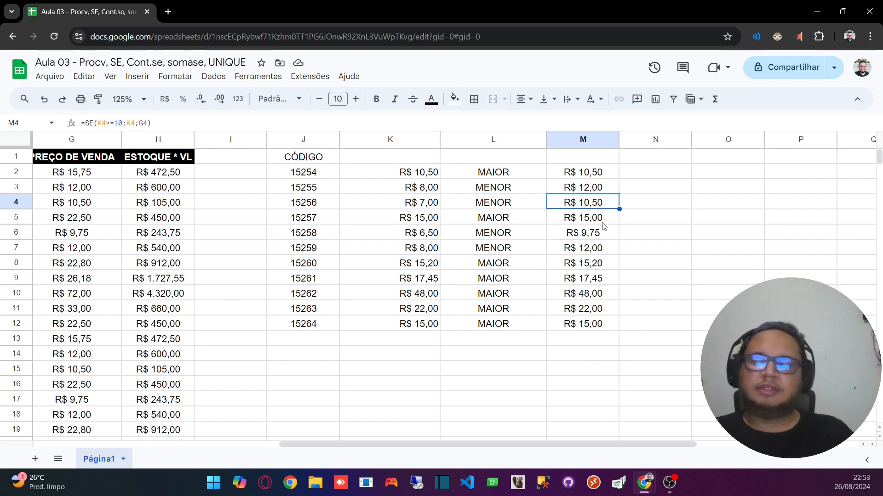
drag(431, 443, 538, 421)
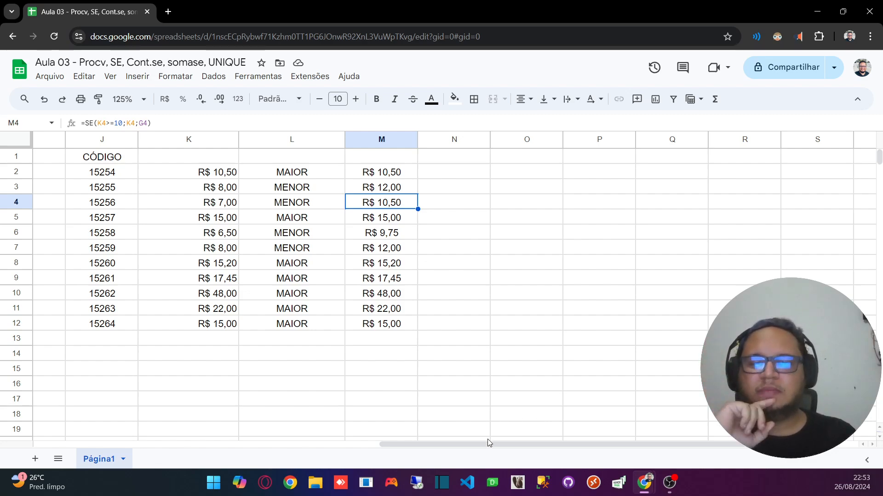
drag(487, 441, 500, 444)
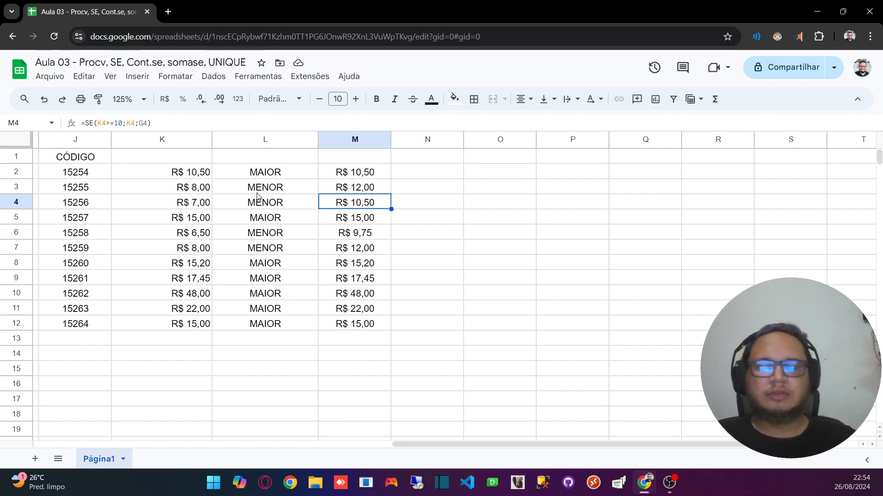
Step: Start a SOMASE formula in N2 and consult the help describing its arguments
click(404, 176)
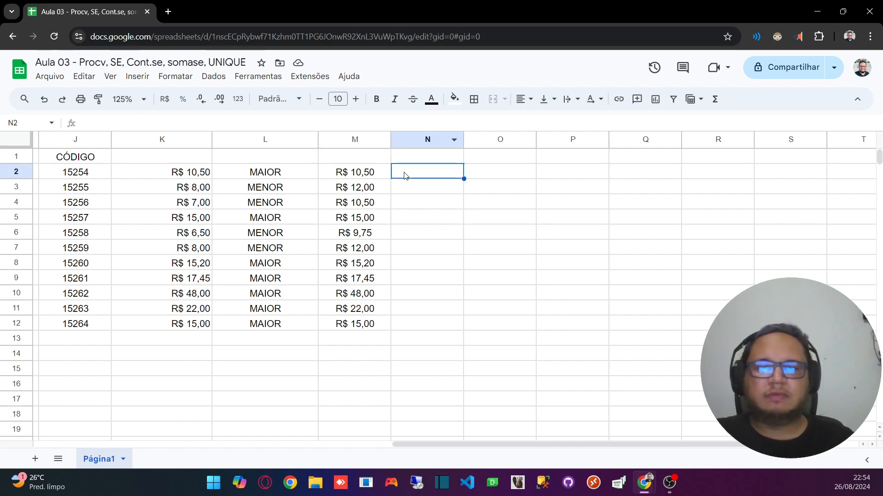
text(=SOMASE)
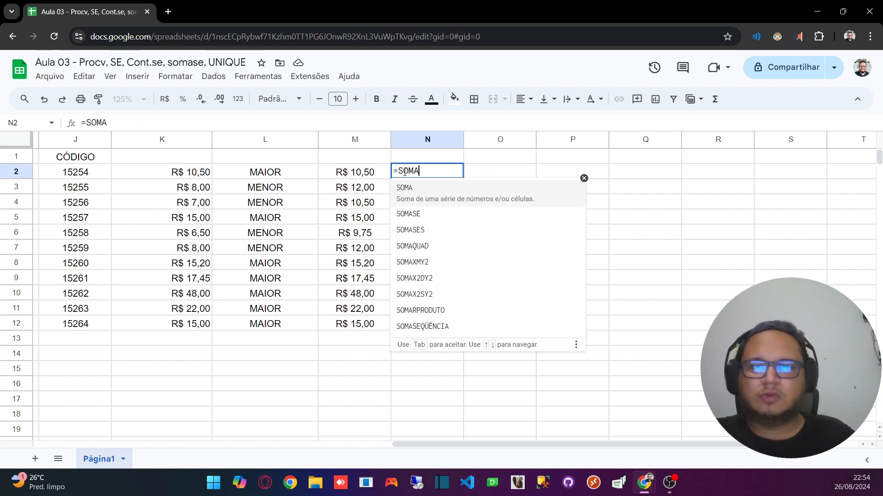
key(BackSpace)
key(BackSpace)
text(SE)
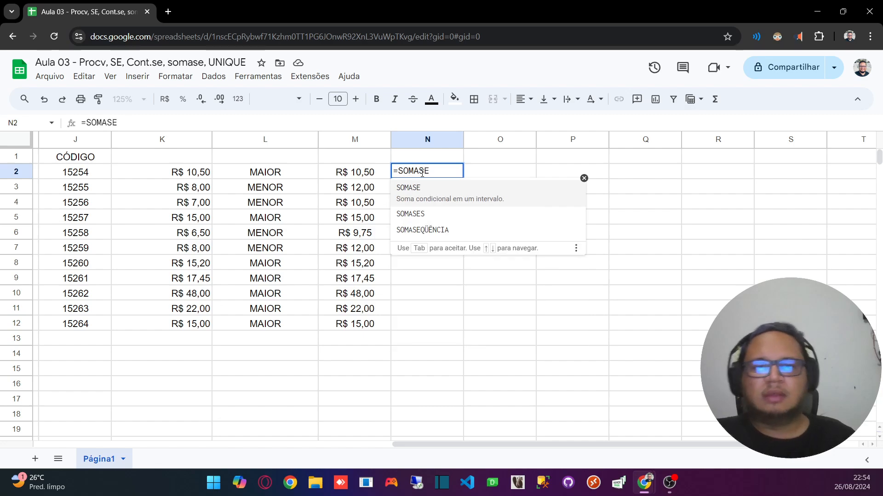
click(428, 193)
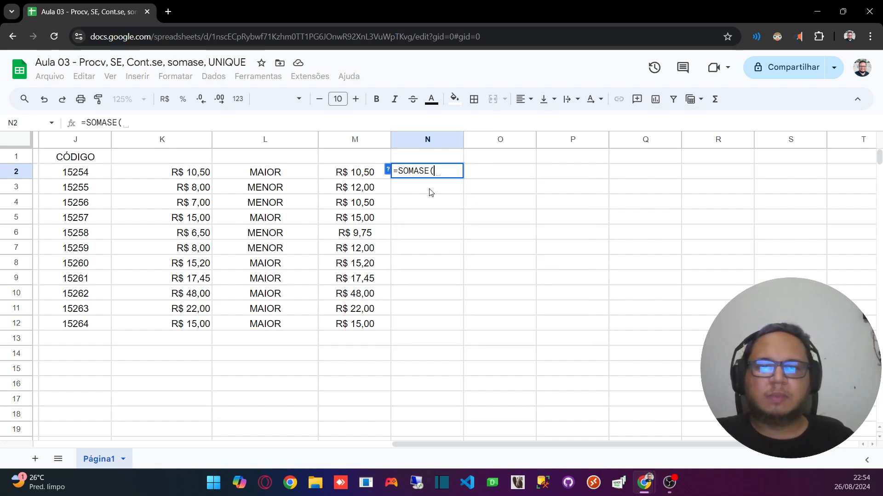
click(387, 172)
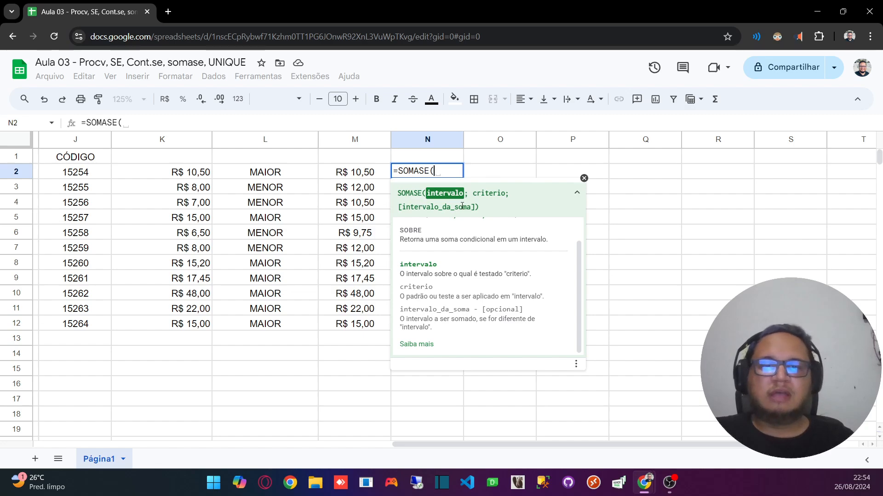
click(584, 178)
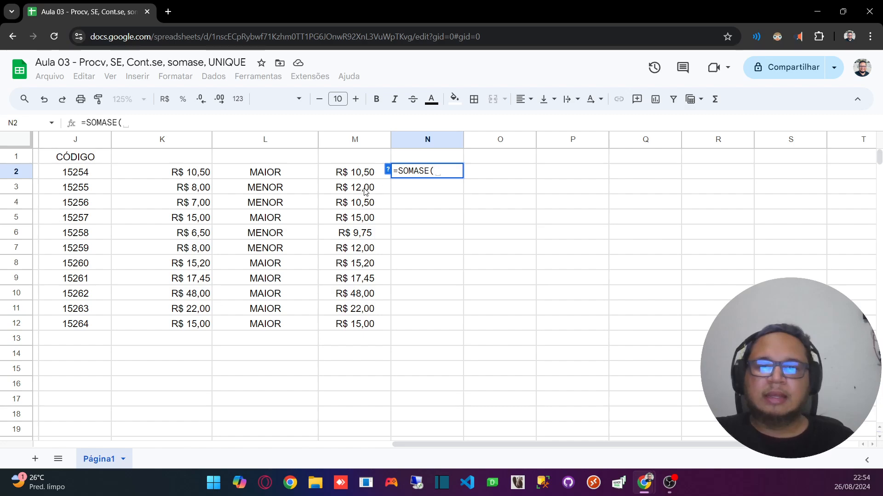
Step: Fill in the SOMASE formula in N2 with column L as the range, "MENOR" as the criterion and column M as the sum range
click(293, 139)
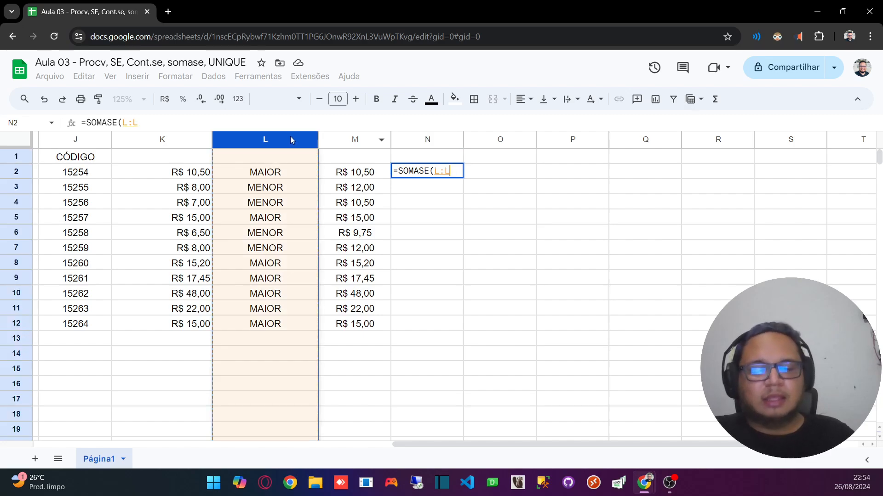
text(;)
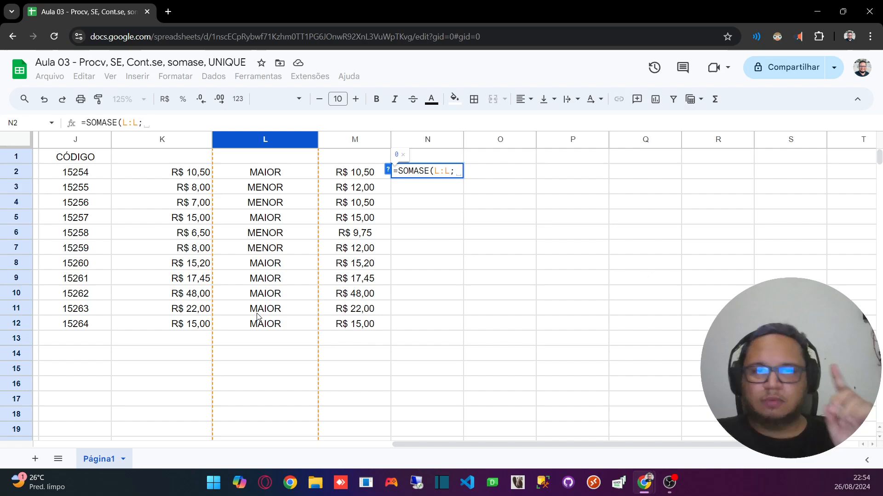
text("")
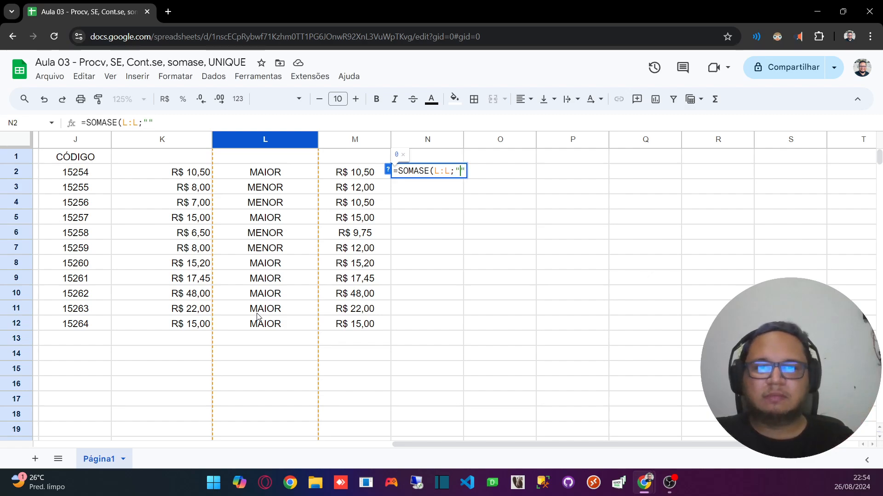
text(M)
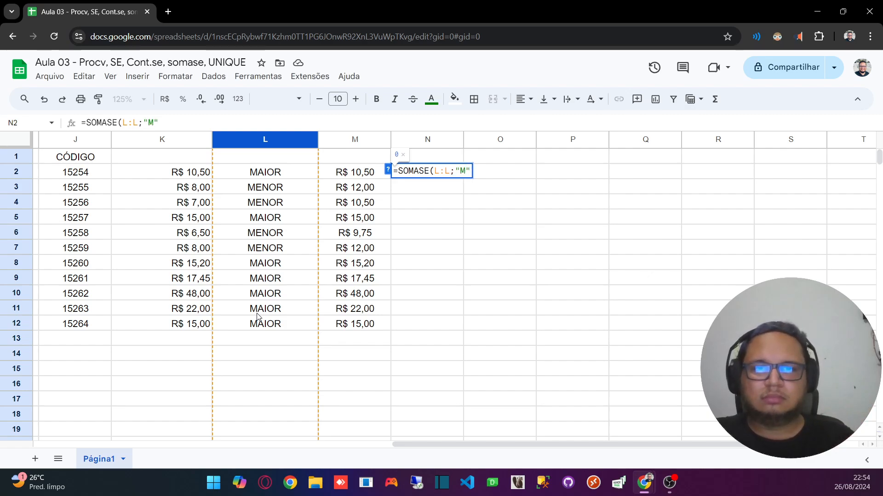
text(ENOR")
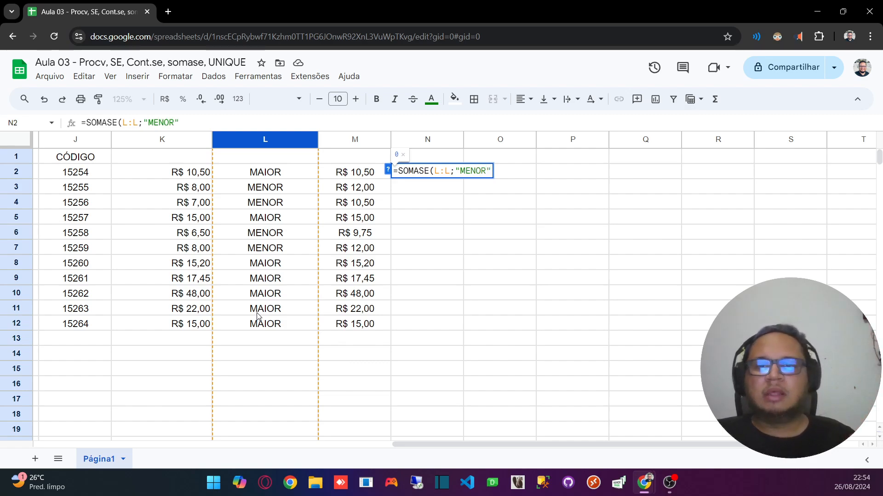
text(;)
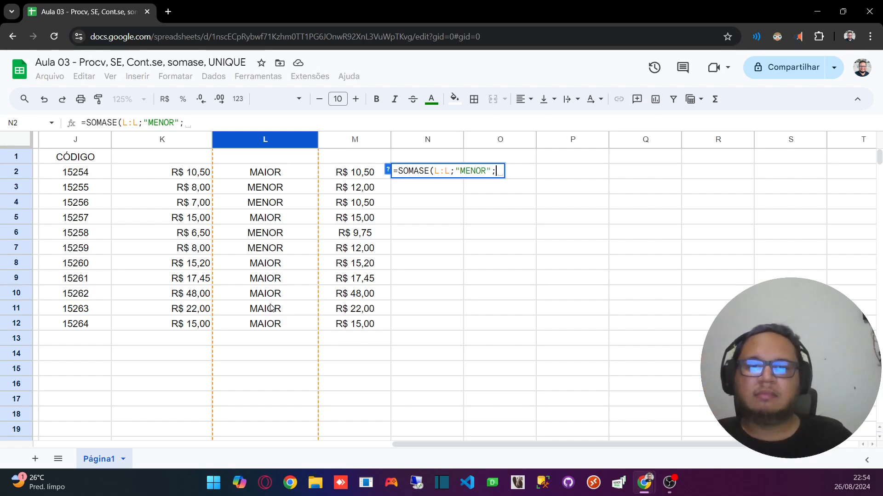
click(355, 140)
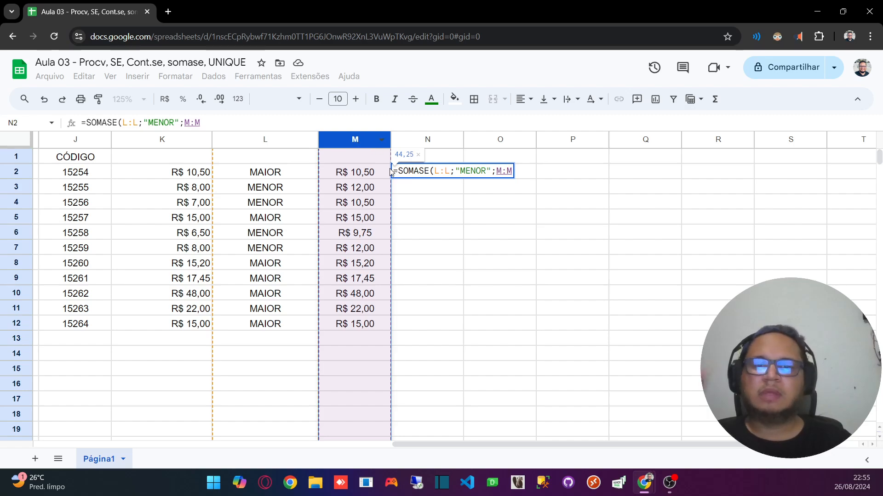
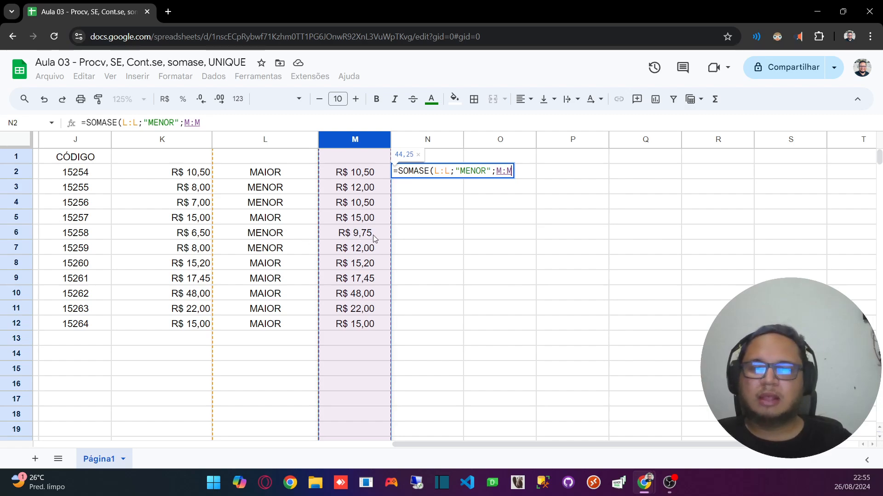
Step: Enter the SOMASE formula in N2 and check it against the MENOR rows in column L
key(Return)
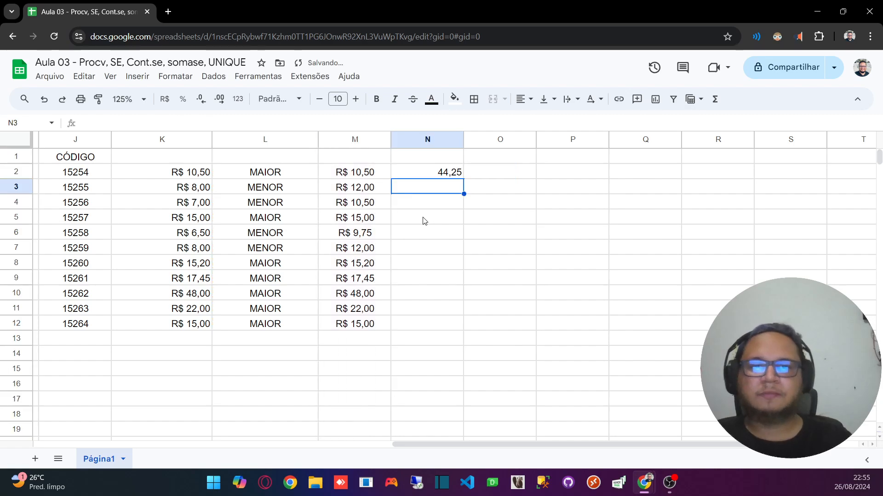
click(438, 177)
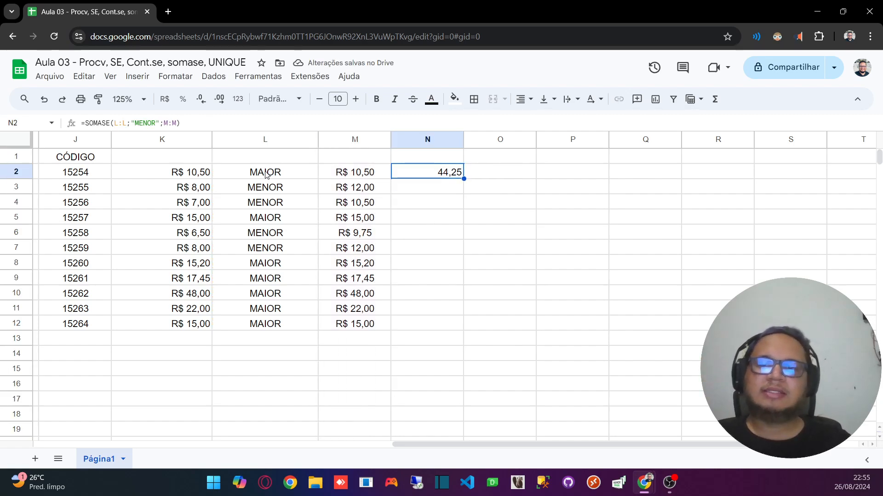
click(274, 184)
click(281, 203)
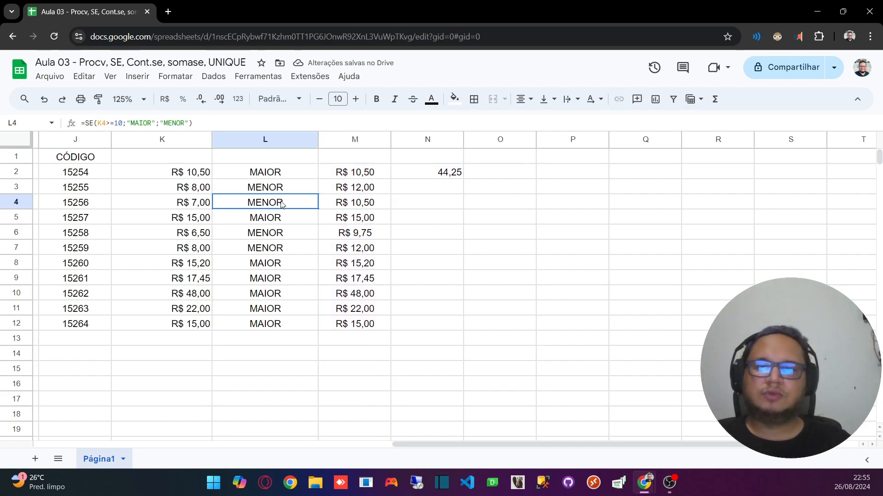
click(276, 233)
click(275, 249)
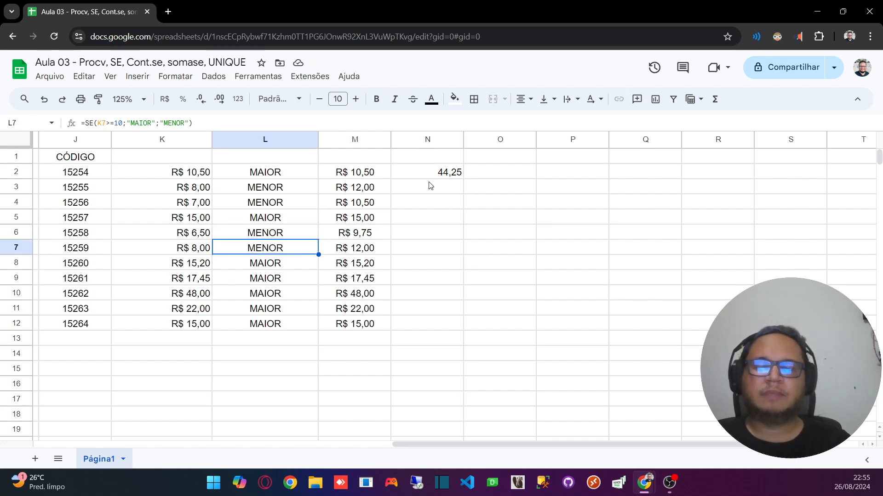
Step: Add the heading MENOR in N1 above the SOMASE total
click(423, 154)
text(M)
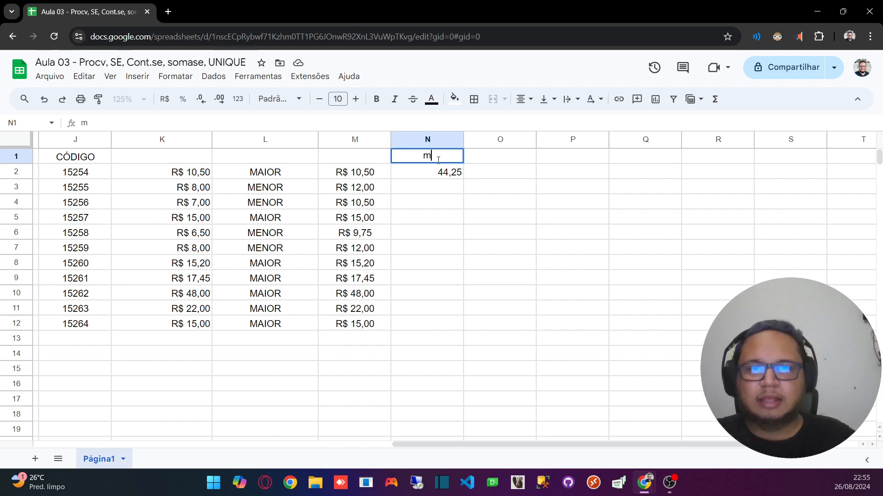
key(BackSpace)
text(MENOR)
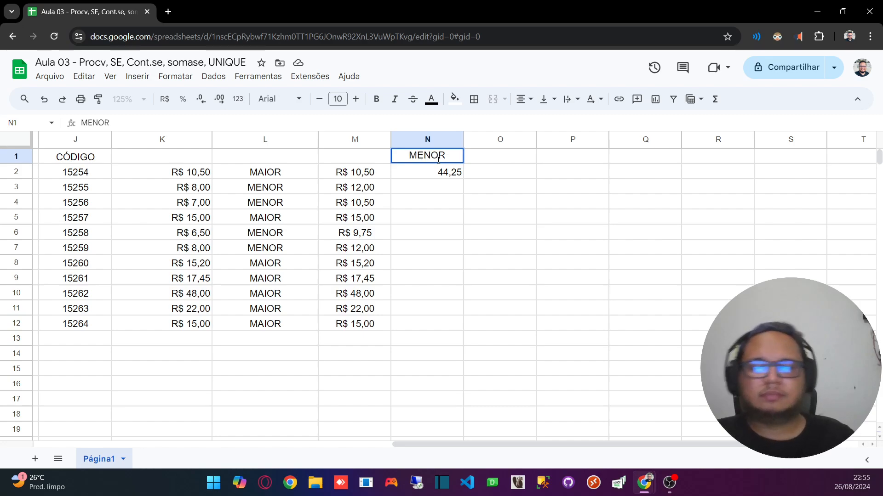
click(489, 175)
Step: Add the heading MAIOR in O1, beside the MENOR heading
click(493, 158)
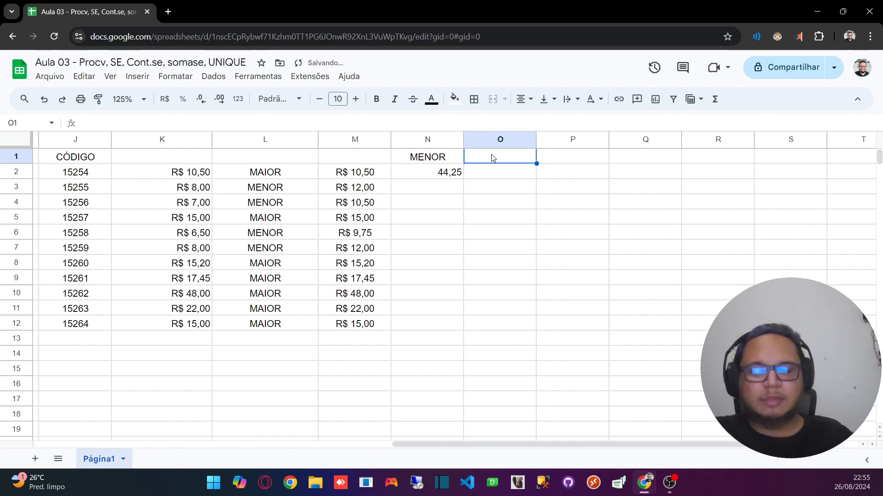
text(mA)
key(BackSpace)
key(BackSpace)
text(MA)
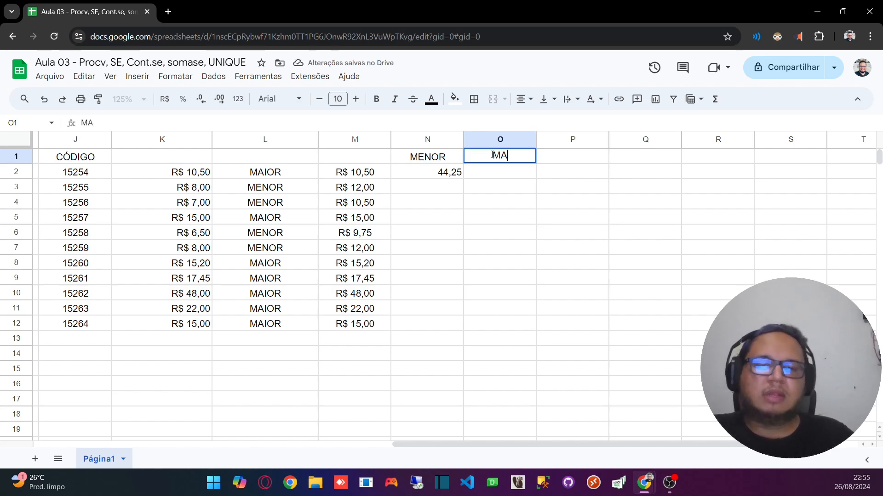
text(IOR)
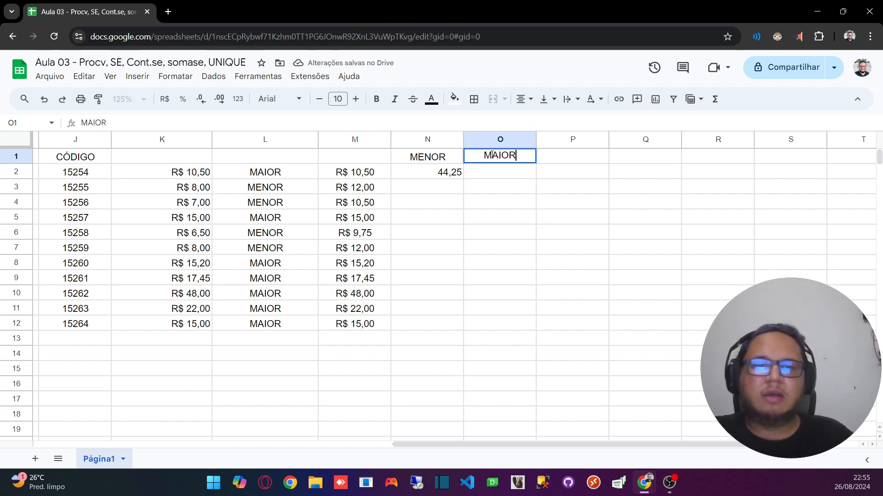
Step: Start a SOMASE formula in O2 under the MAIOR heading, ready for its arguments
click(494, 178)
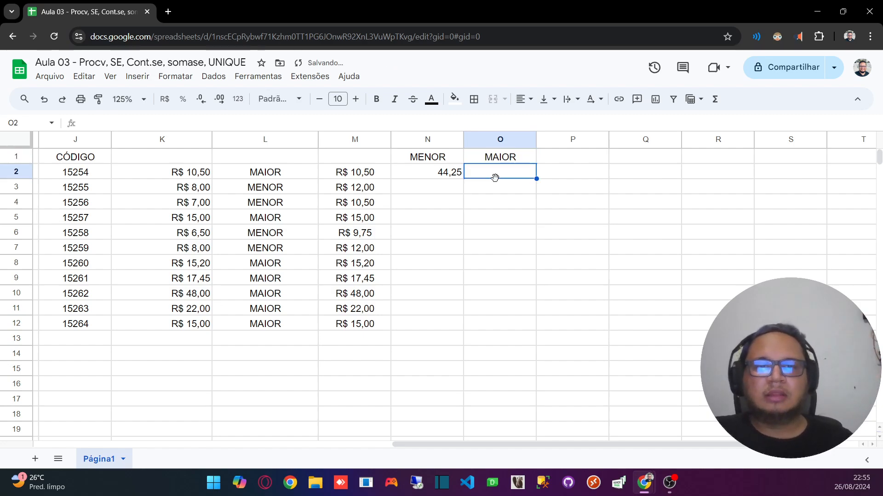
text(=SOMASE)
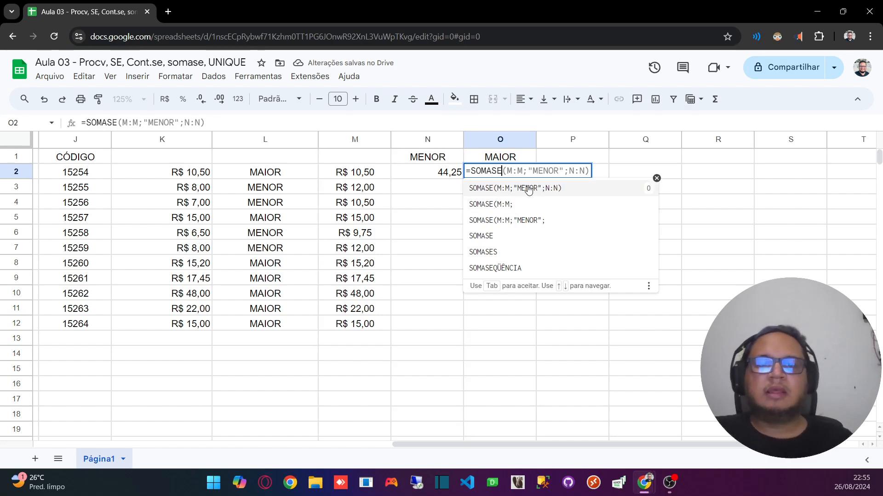
click(270, 141)
click(513, 159)
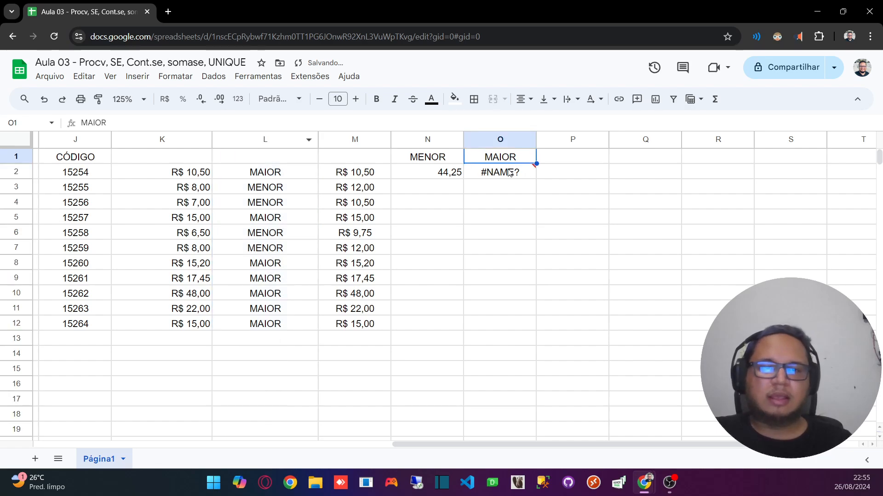
click(510, 173)
click(259, 122)
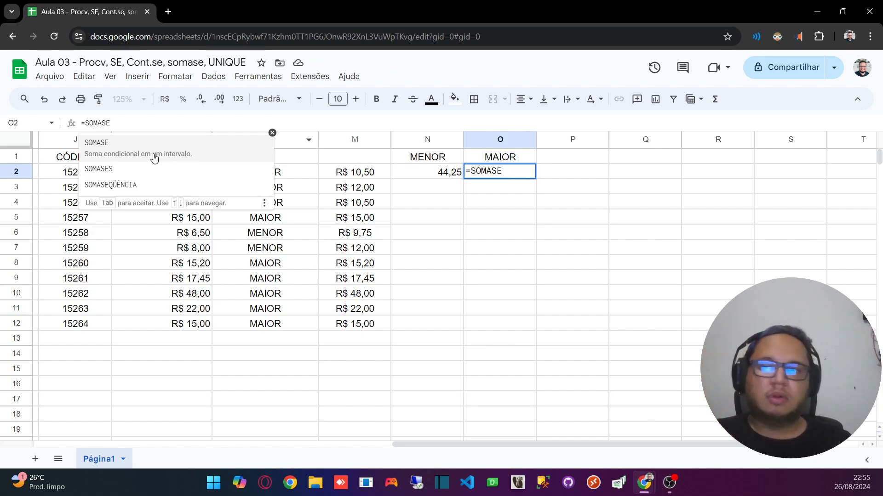
click(133, 145)
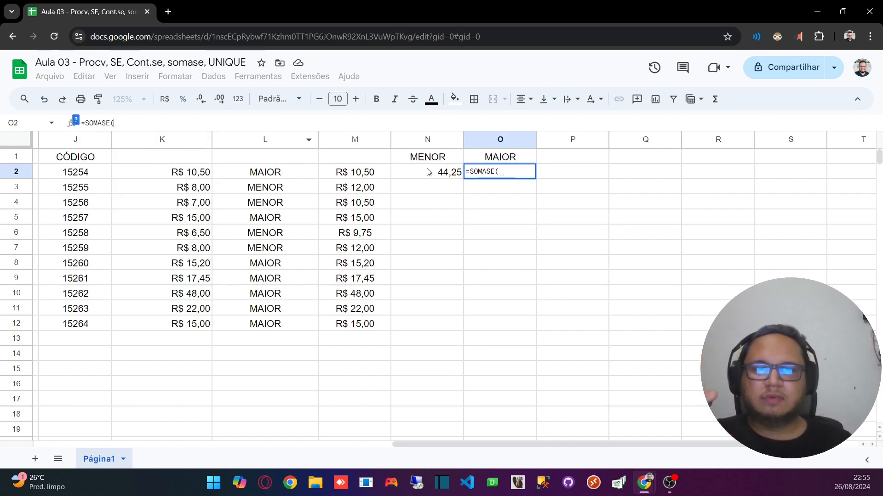
Step: Complete the SOMASE formula in O2 with column L as the range, "MAIOR" as the criterion and column M as the sum range
click(266, 140)
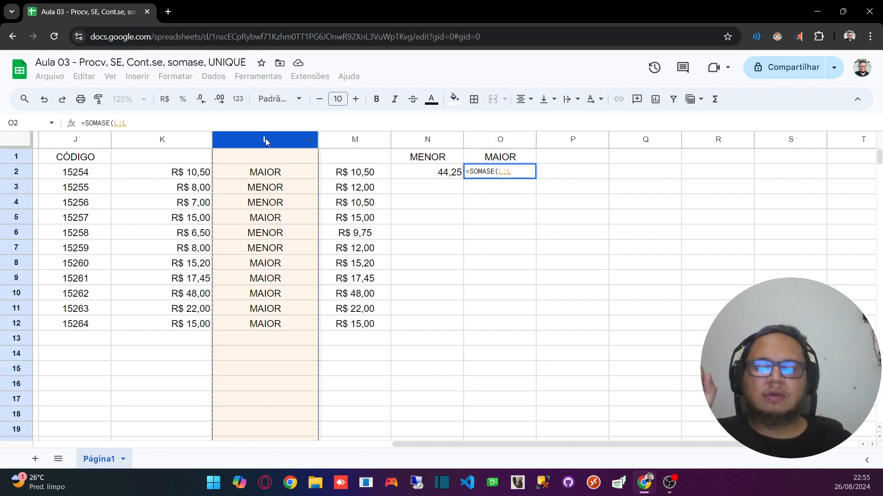
text(;)
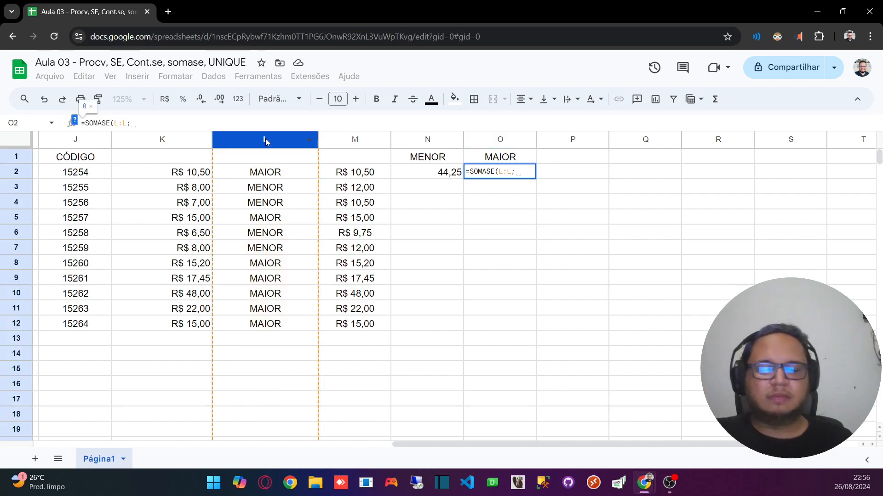
text("")
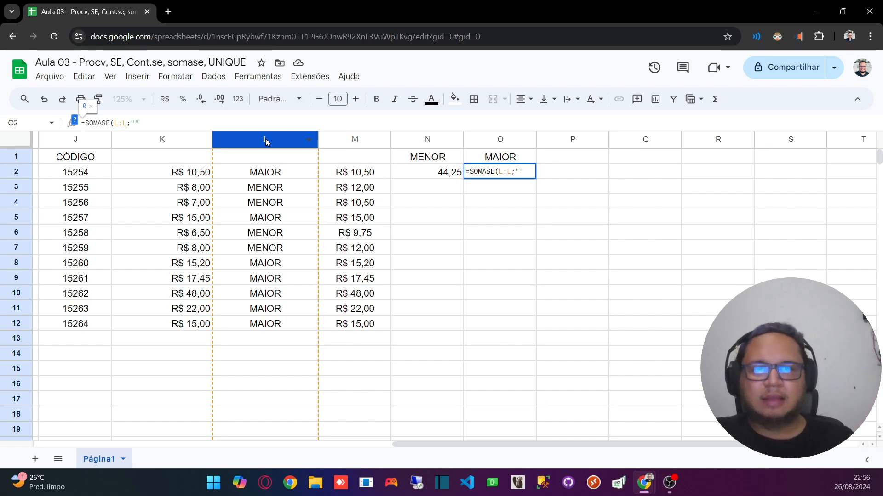
text(M)
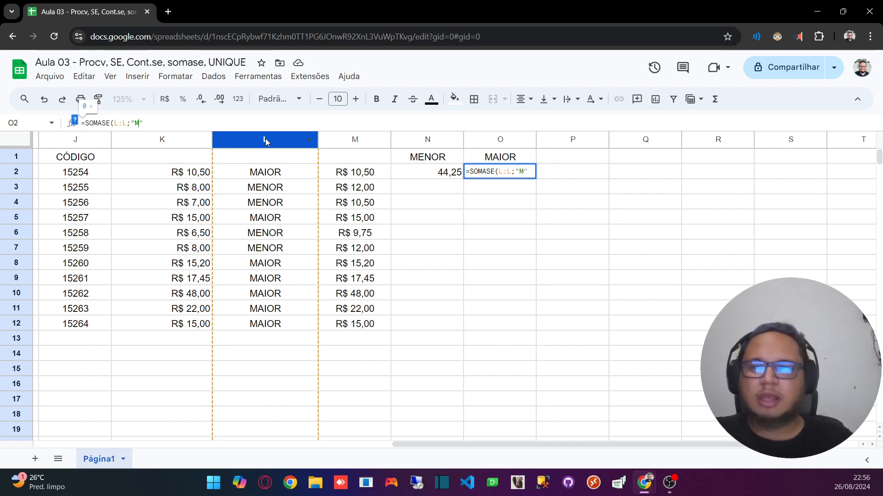
text(AIOR")
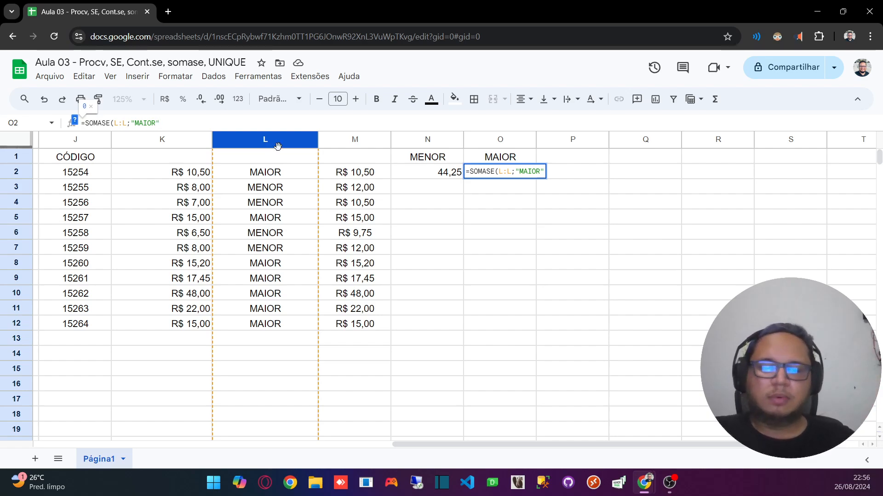
text(;)
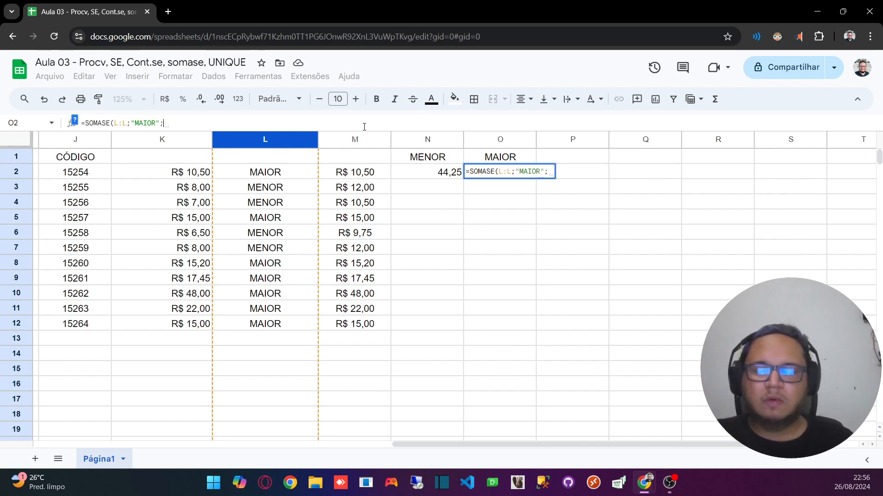
click(361, 142)
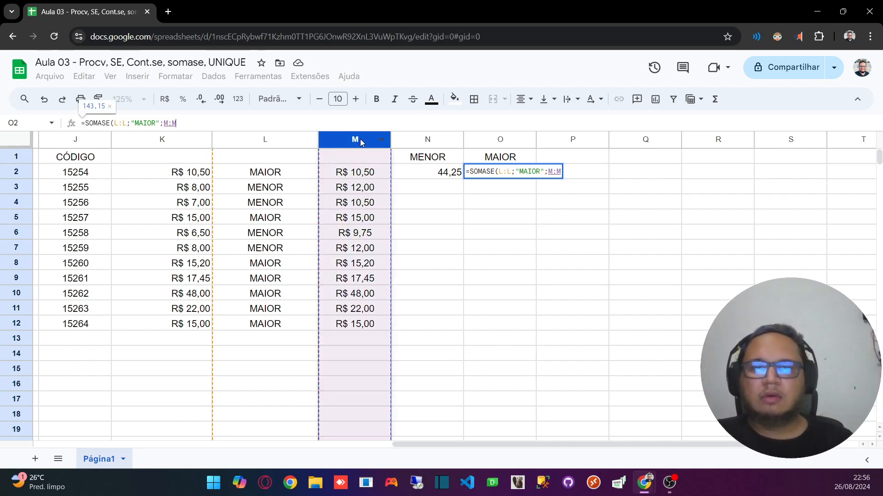
key(Return)
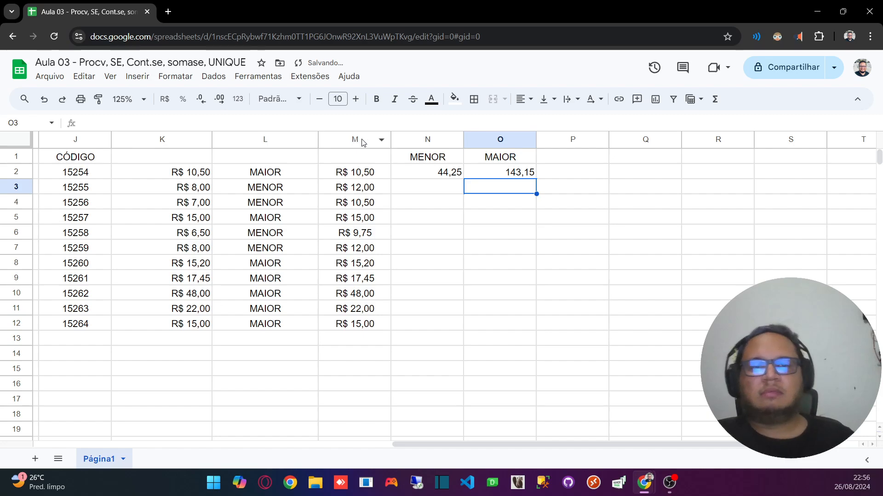
Step: Center the contents of columns N and O horizontally
click(438, 140)
shift+click(467, 140)
click(524, 99)
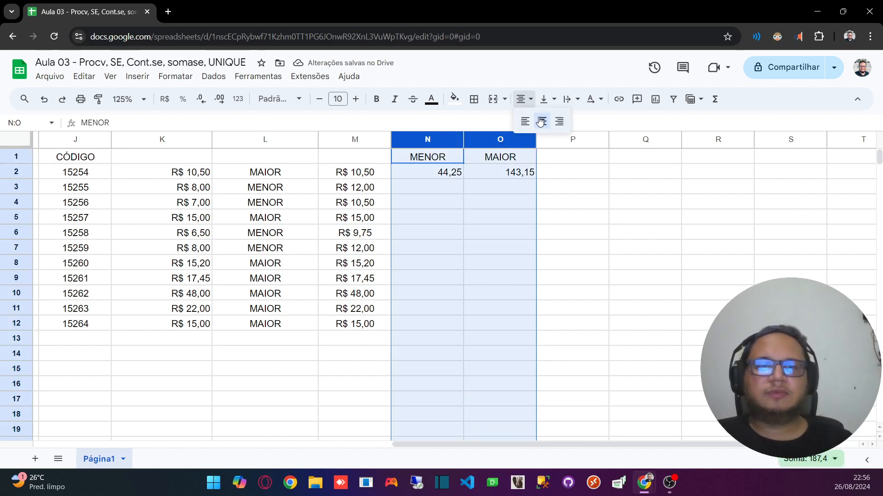
click(540, 122)
Step: Compare the sum of the prices in M2:M12 with the SOMASE totals in N2 and O2
click(438, 173)
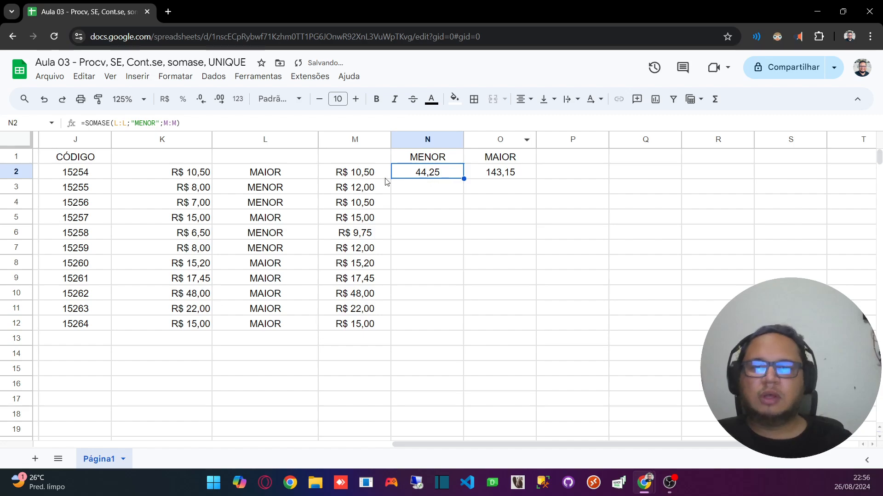
drag(359, 178, 357, 325)
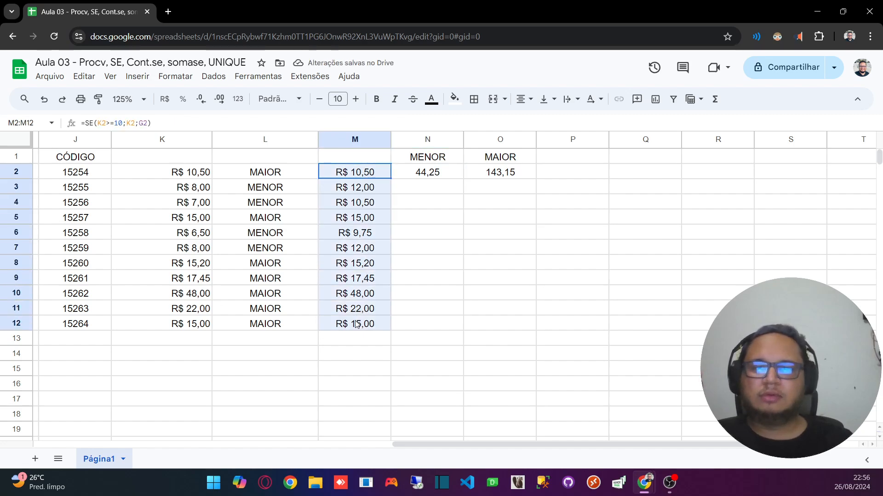
click(449, 221)
click(515, 174)
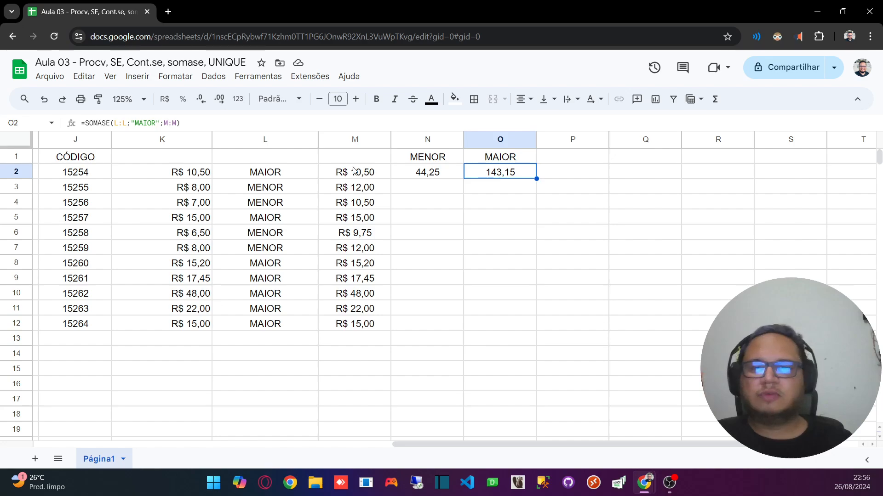
drag(357, 174, 363, 325)
click(427, 177)
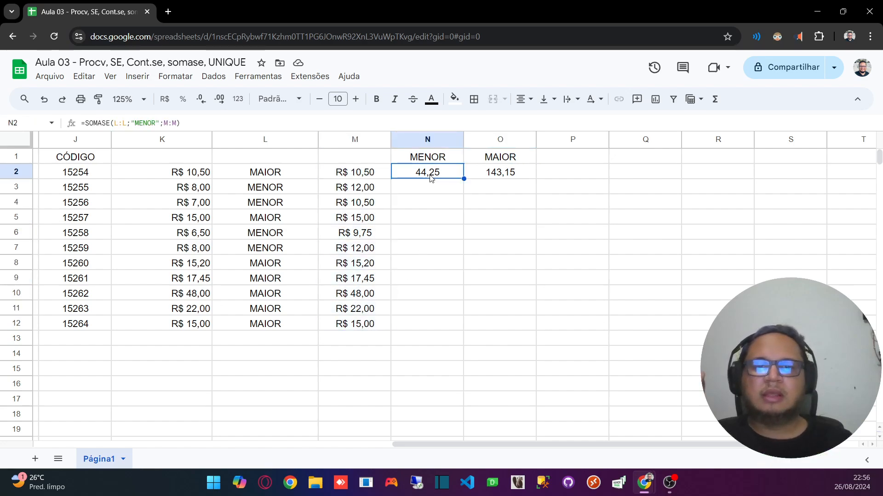
Step: Trace the MENOR and MAIOR classifications in column L and their prices in column M to the totals in N2 and O2
click(295, 189)
click(372, 190)
click(299, 190)
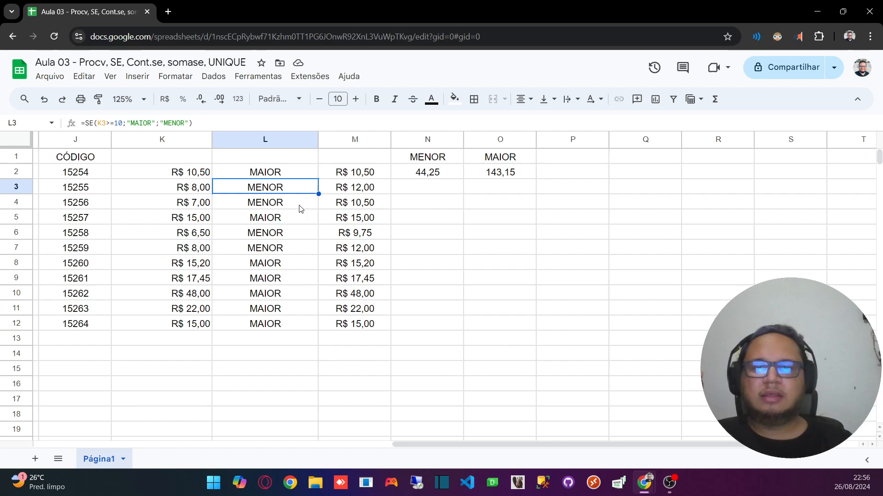
click(361, 204)
click(424, 172)
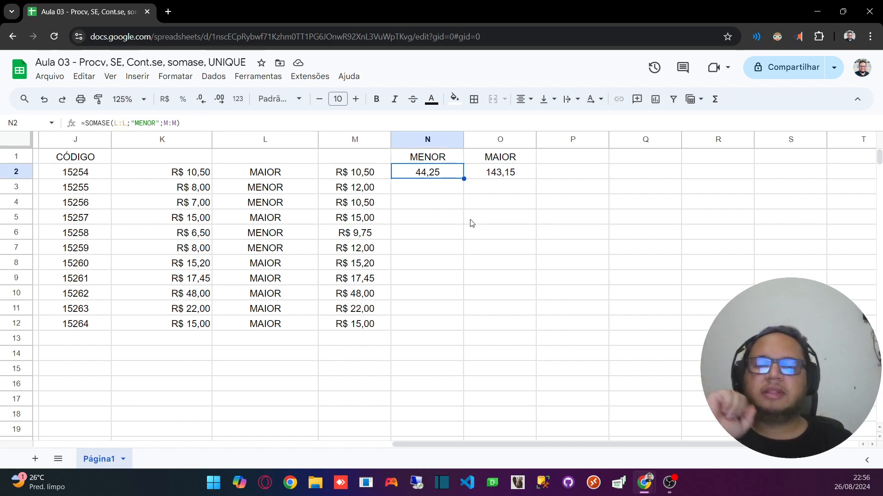
click(276, 263)
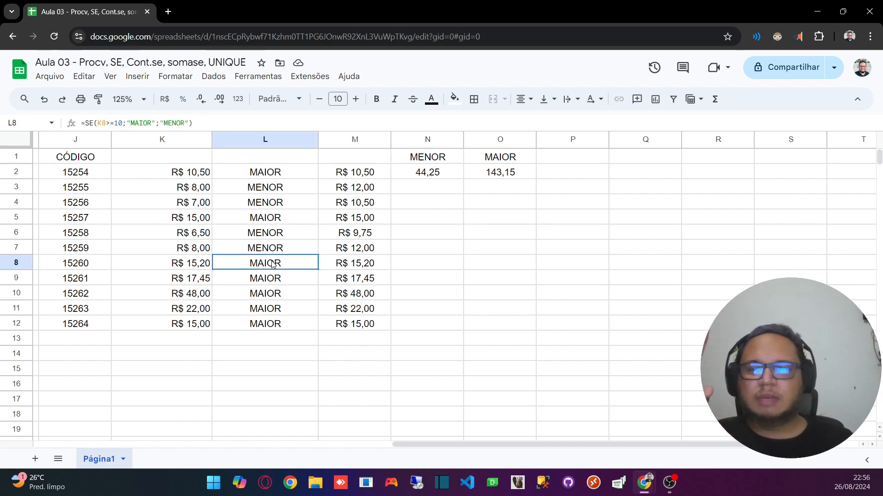
click(368, 264)
click(506, 171)
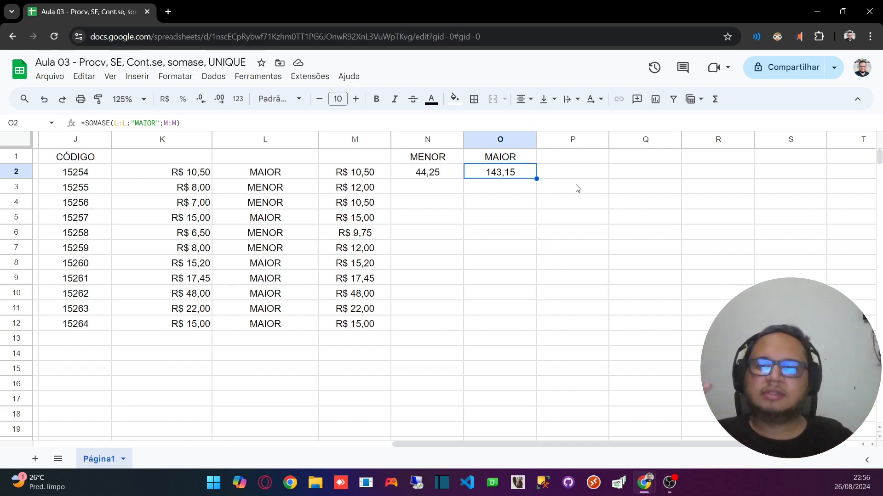
click(271, 140)
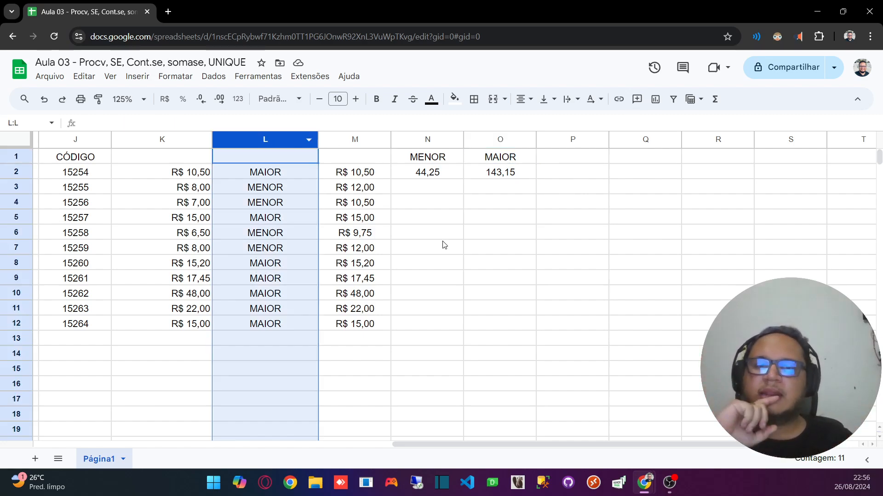
click(440, 224)
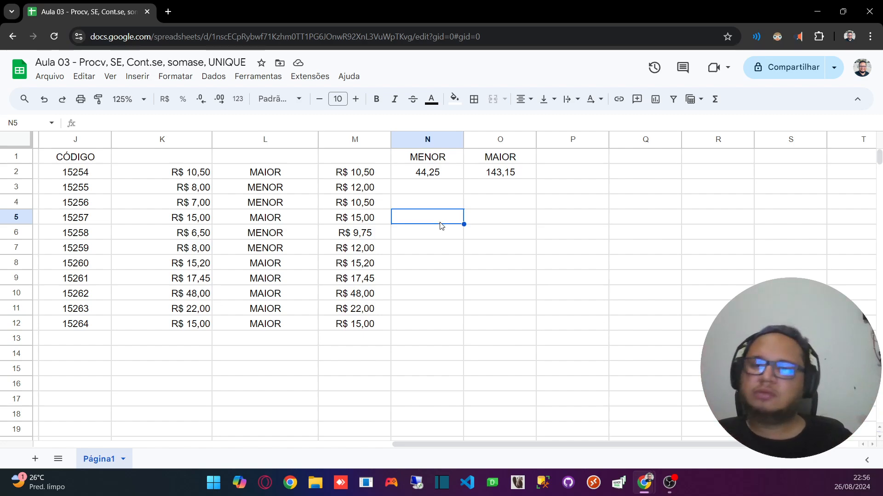
click(271, 190)
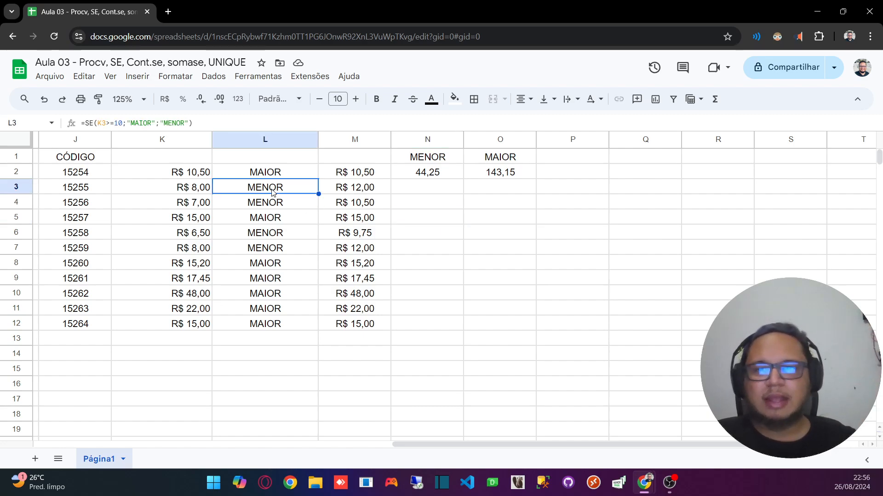
click(422, 188)
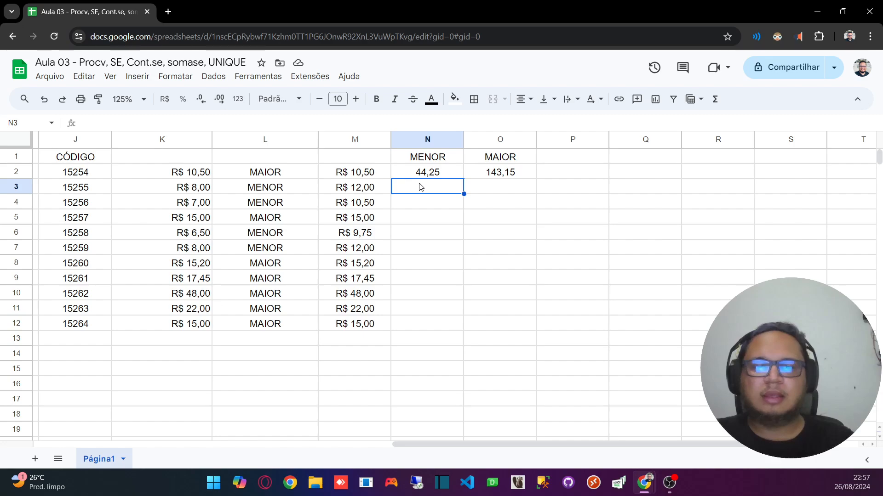
Step: Enter a CONT.SE formula in N3 that counts the "MENOR" entries in column L
text(=CONT)
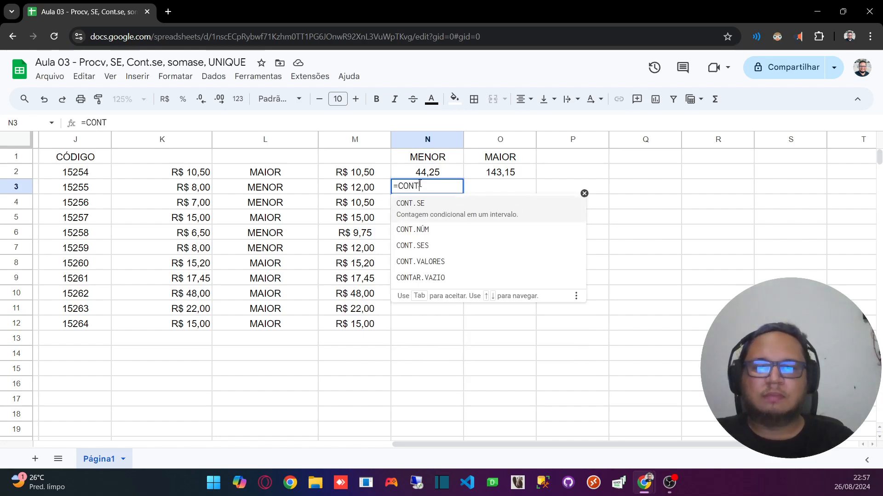
text(.SE)
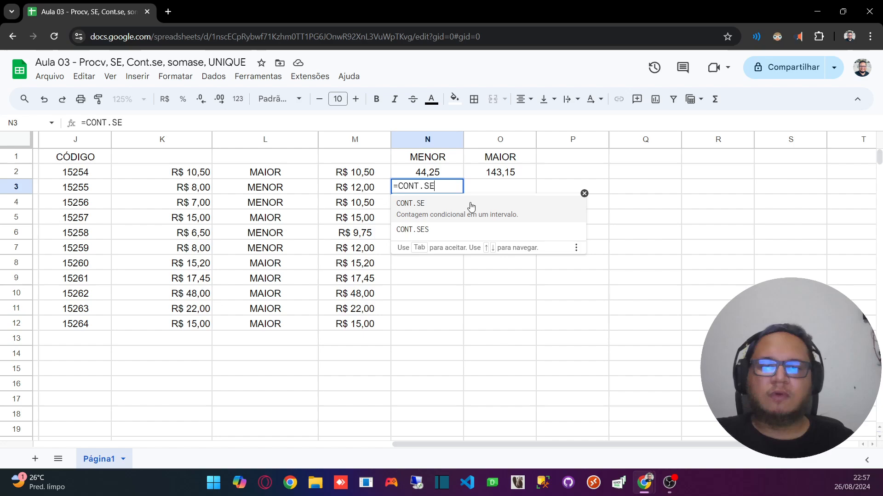
click(446, 215)
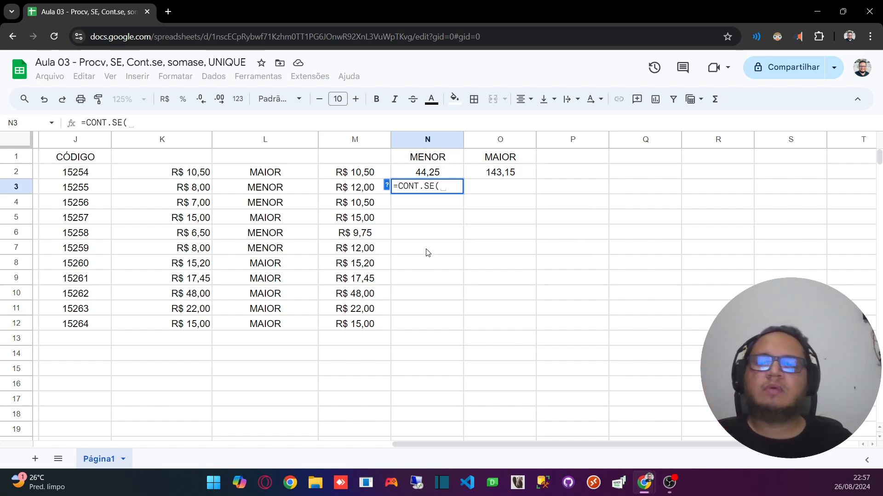
click(275, 140)
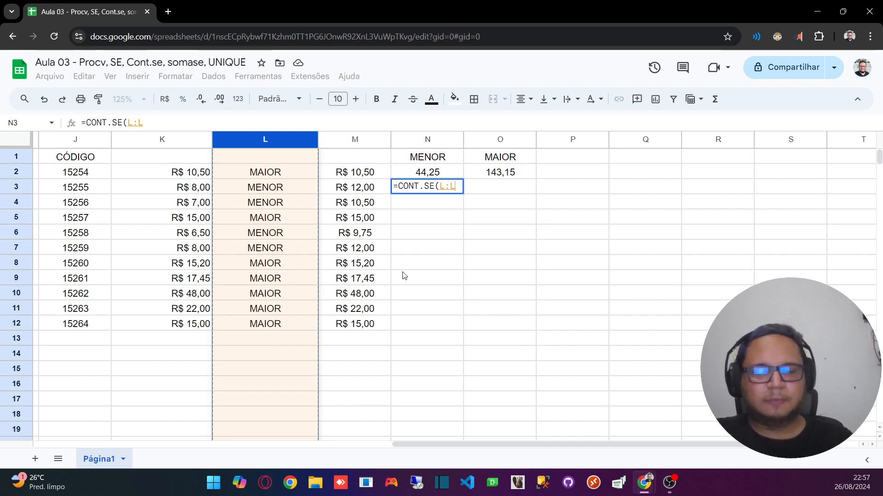
text(;)
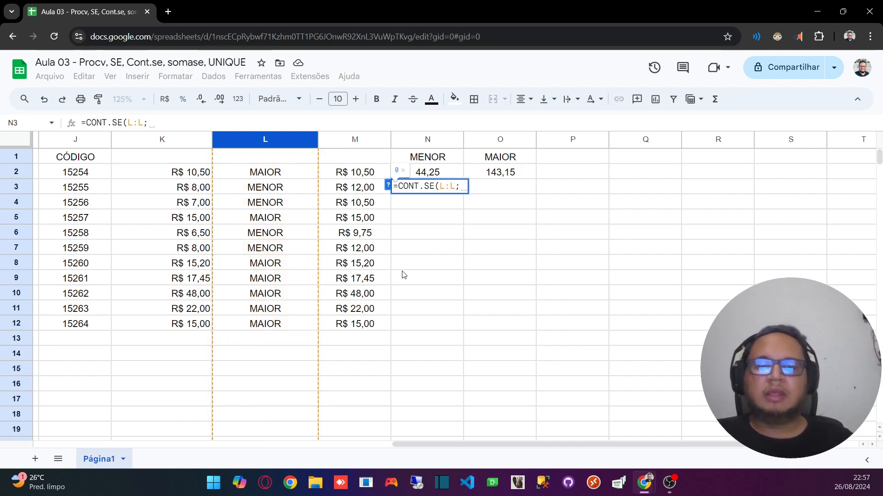
text("")
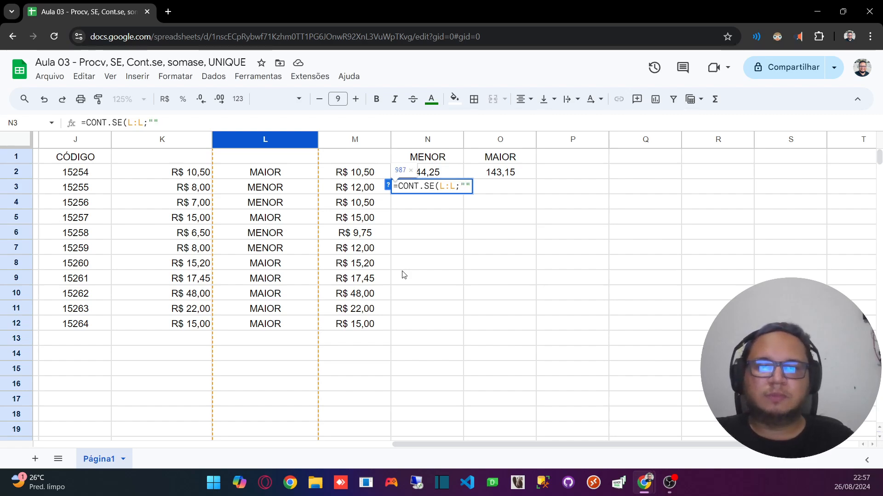
text(MENOR)
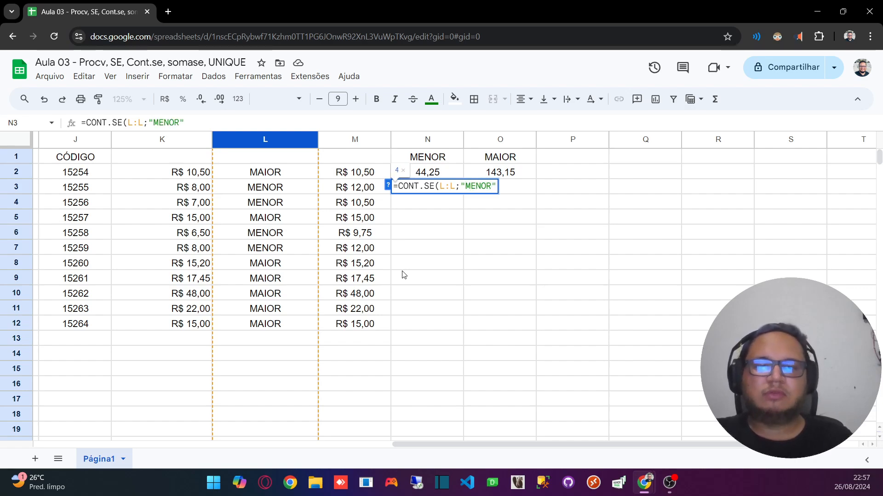
key(Return)
Step: Compare the CONT.SE count in N3 with the SOMASE total in N2, examining the columns L and M they draw on
click(430, 188)
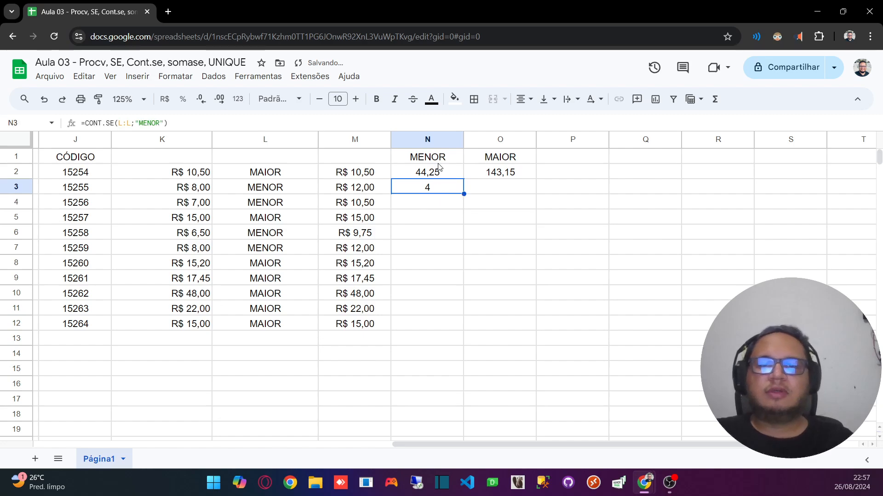
click(438, 160)
click(421, 173)
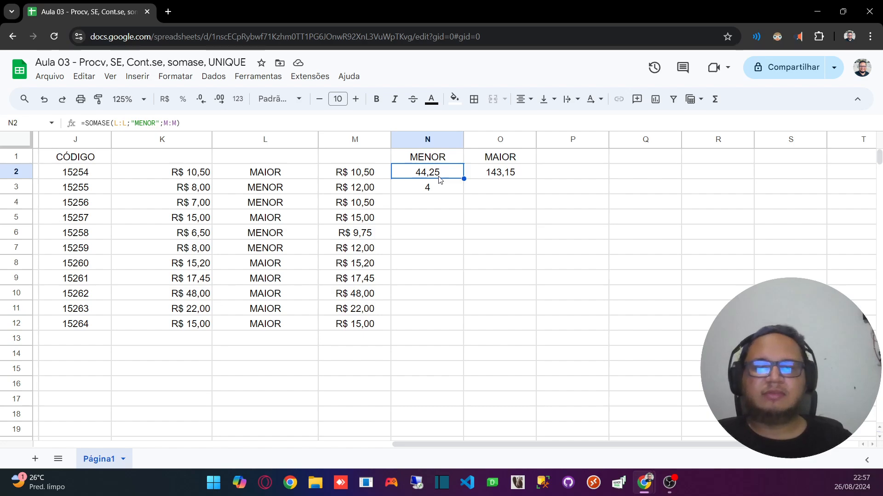
drag(359, 173, 354, 326)
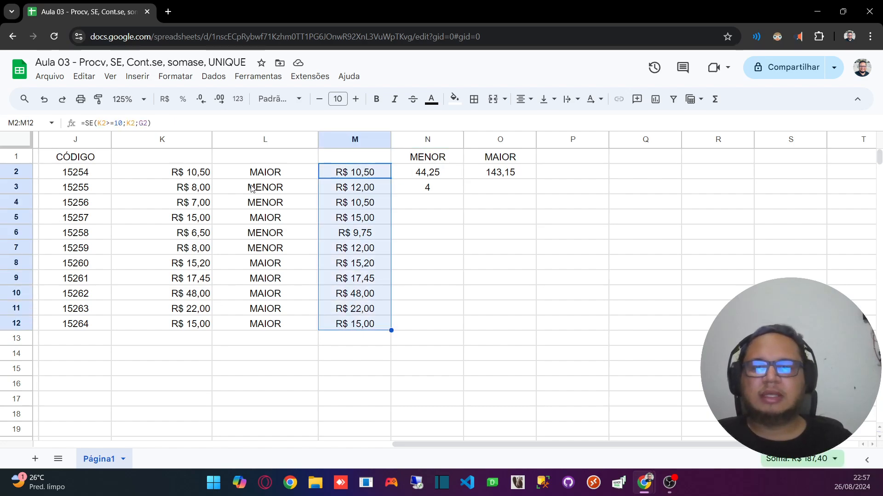
drag(253, 188, 258, 205)
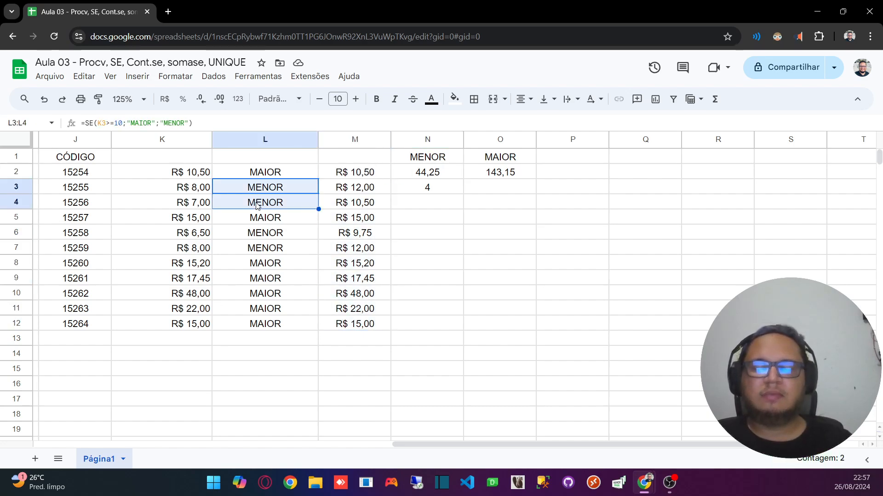
click(428, 192)
click(273, 139)
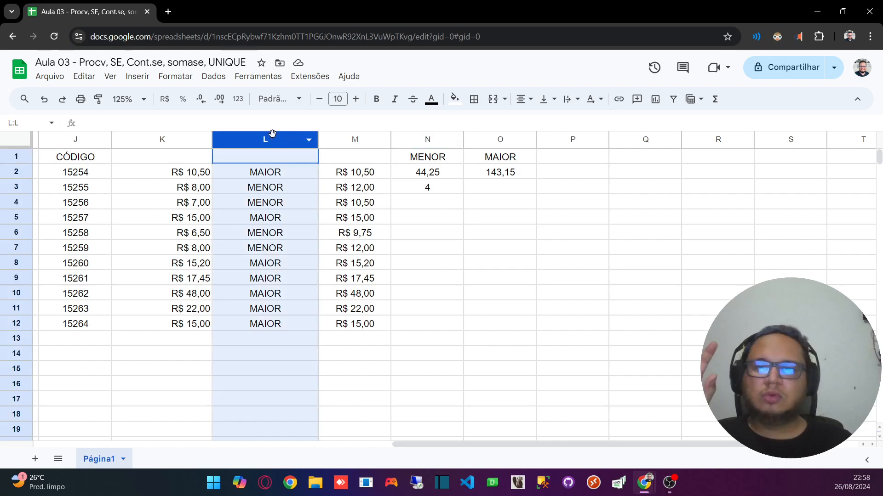
click(450, 186)
Step: Check the MENOR cells L3, L4, L6 and L7 against the count in N3
click(282, 190)
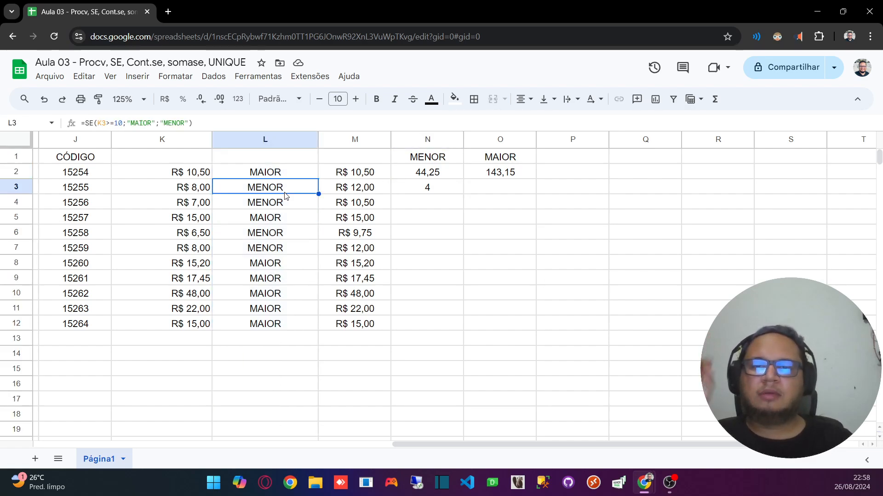
click(289, 208)
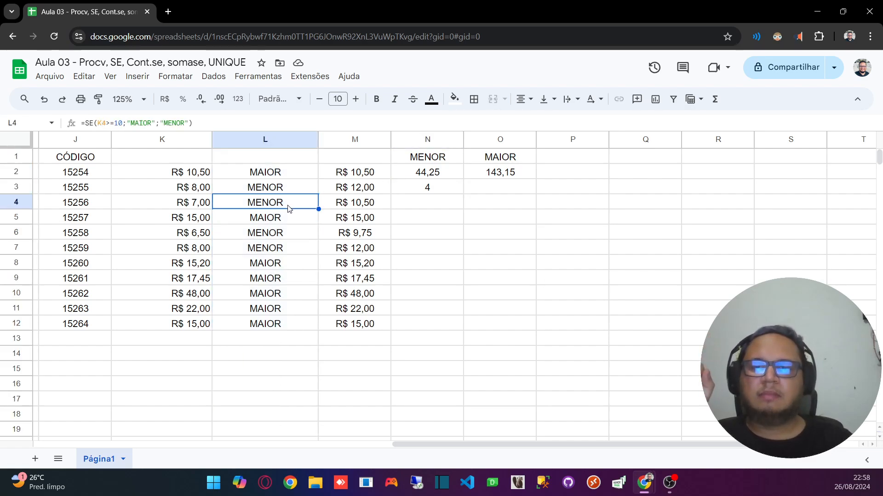
click(283, 232)
click(282, 250)
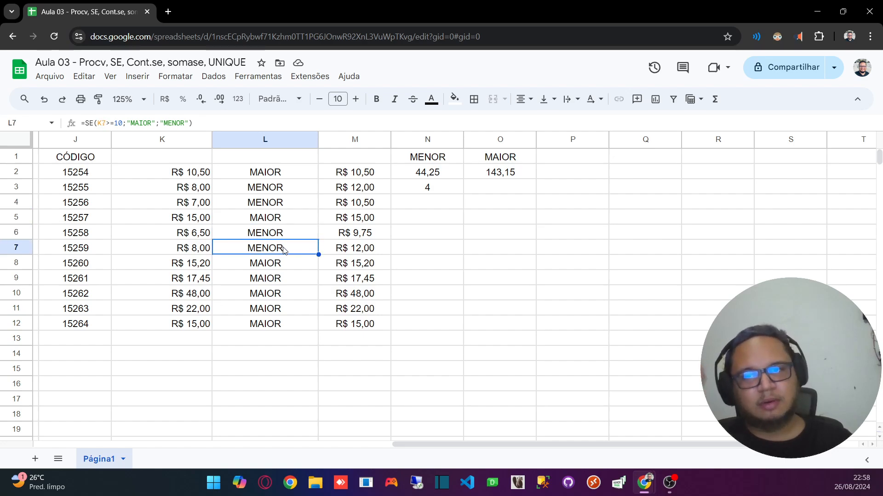
click(440, 189)
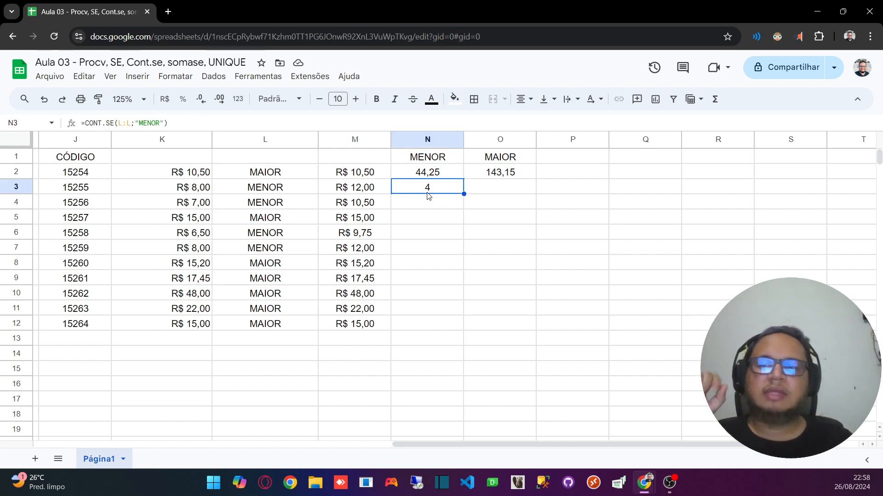
drag(255, 188, 262, 246)
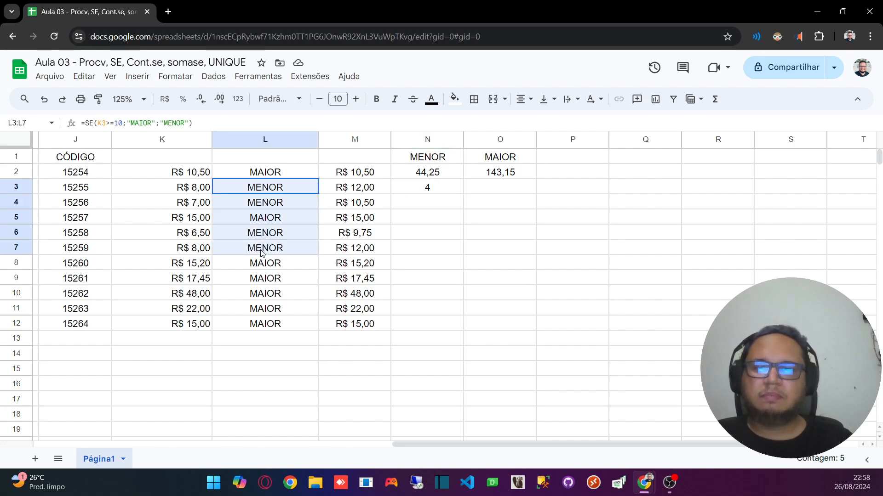
click(269, 190)
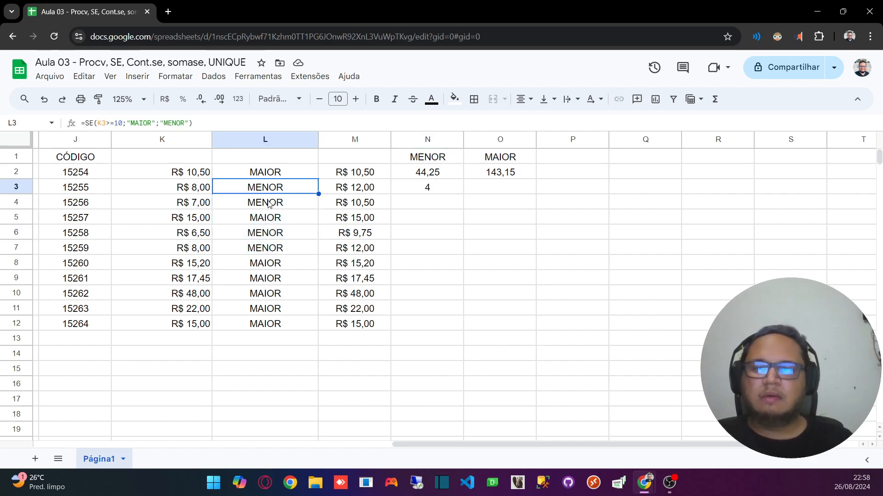
ctrl+click(269, 203)
ctrl+click(269, 233)
ctrl+click(268, 248)
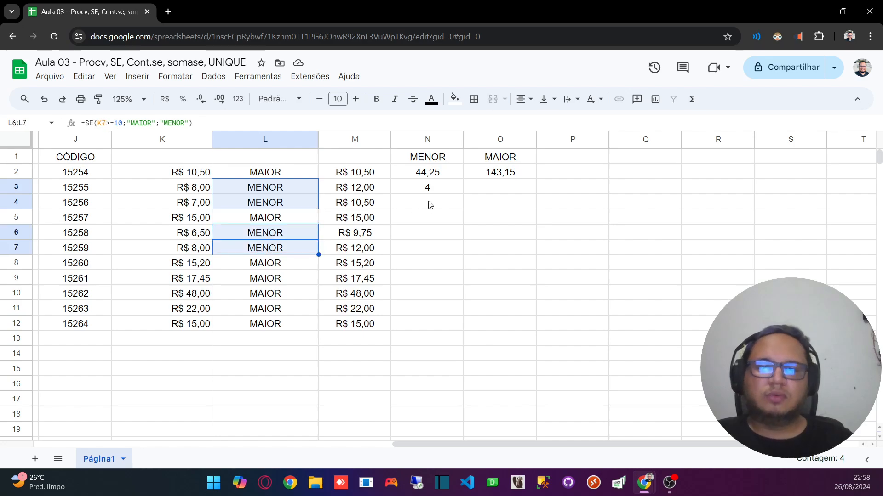
Step: Begin a CONT.SE formula in O3 with column L as the range
click(481, 203)
click(490, 186)
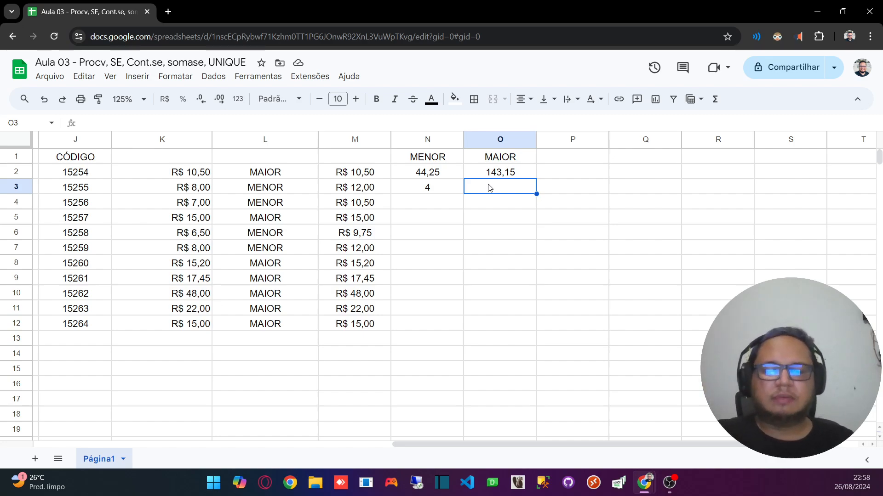
text(=)
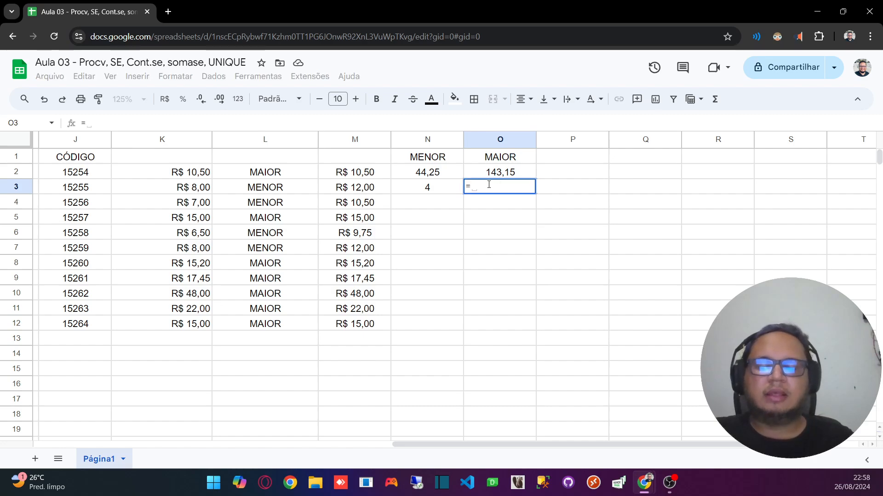
text(CONT.SE)
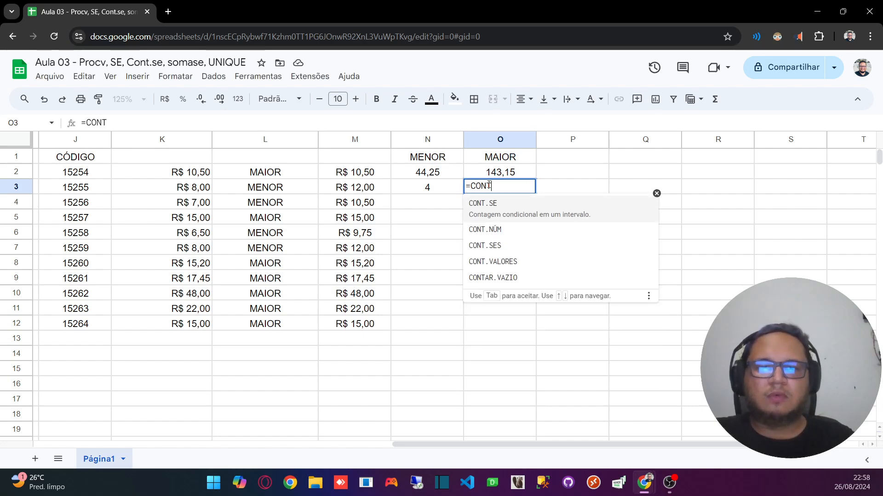
click(503, 215)
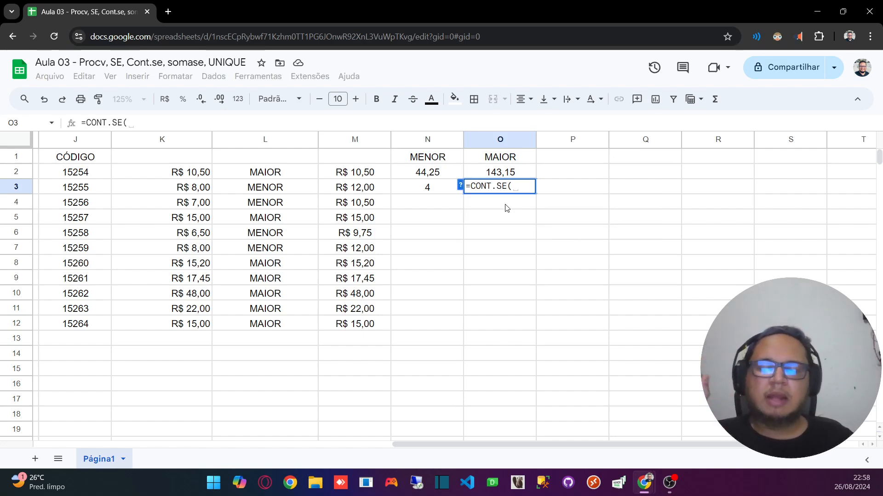
click(247, 141)
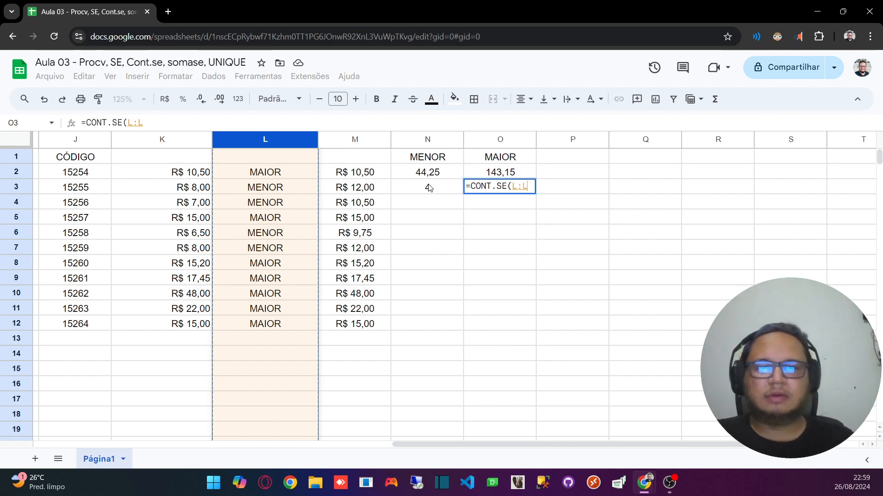
text(;)
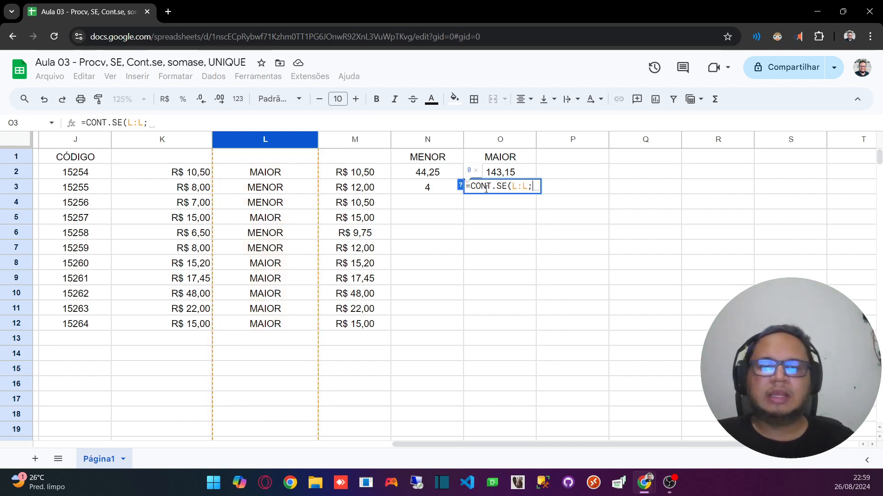
Step: Complete the CONT.SE formula in O3 with the text "MAIOR" as the criterion instead of a cell reference
click(523, 159)
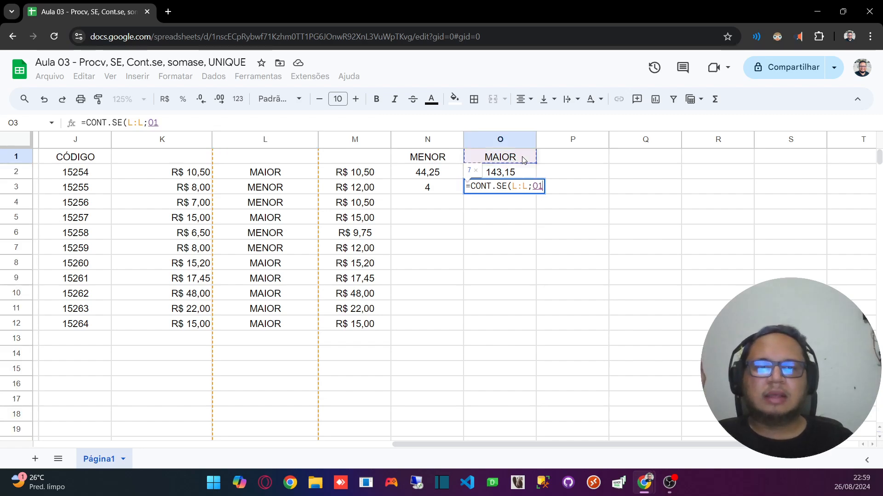
double_click(537, 187)
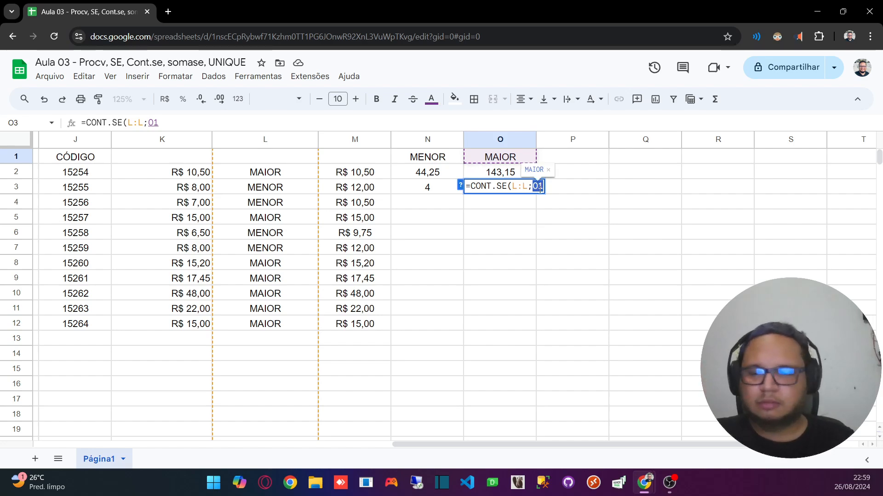
text("")
text(MAIOR)
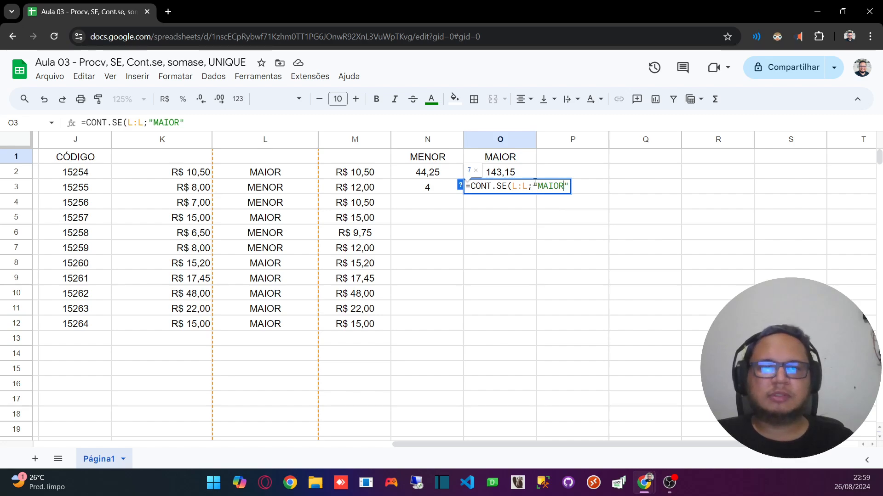
drag(534, 186, 565, 188)
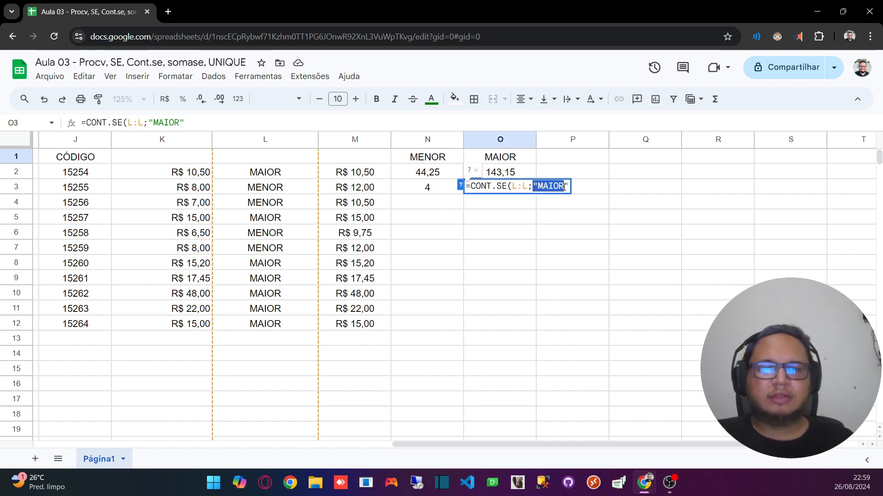
click(517, 215)
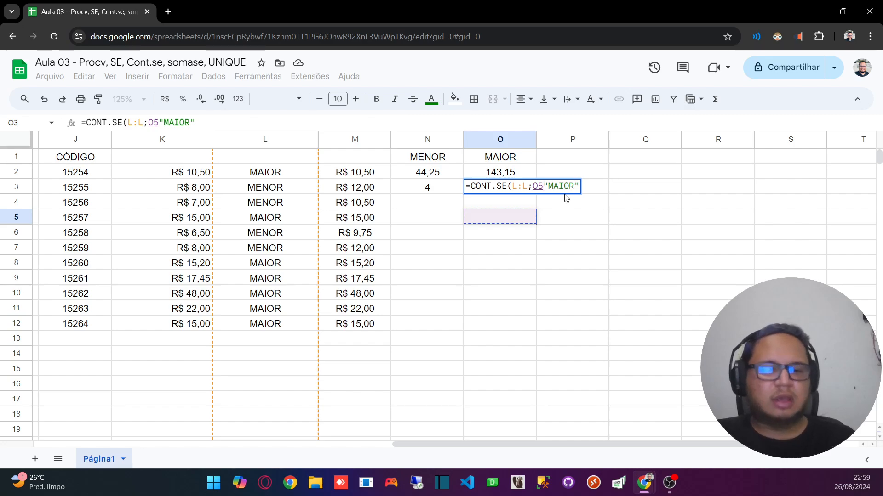
key(BackSpace)
key(BackSpace)
key(Return)
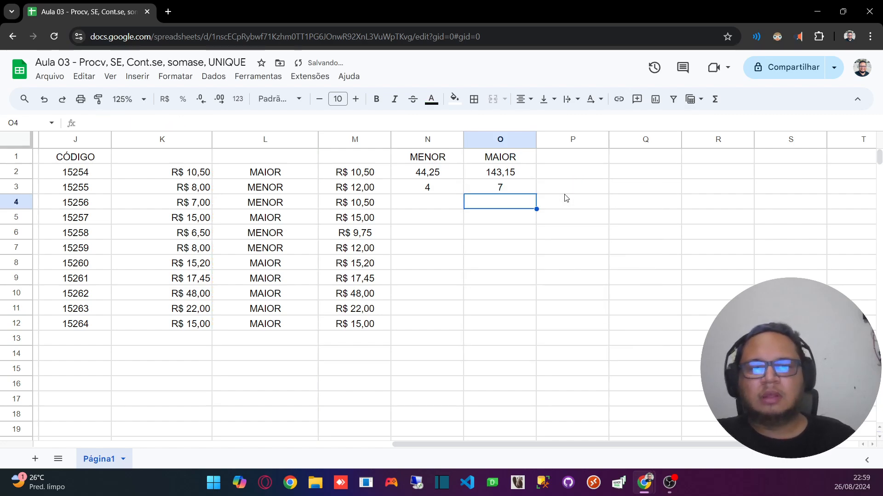
Step: Check each MAIOR cell in column L against the CONT.SE count in O3
click(506, 192)
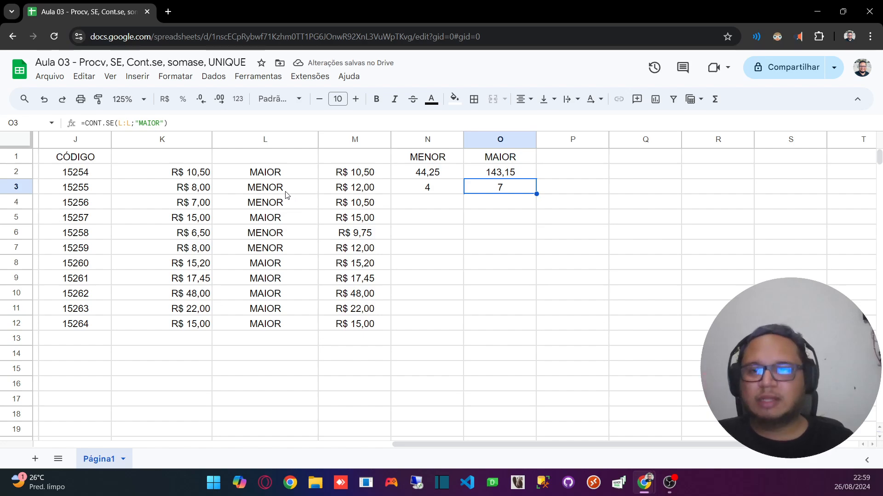
click(279, 172)
click(277, 219)
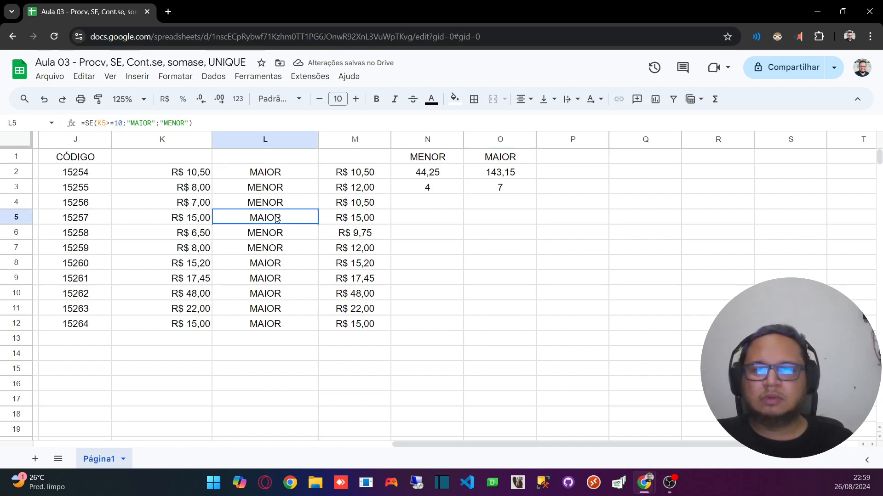
click(278, 263)
click(277, 279)
click(275, 295)
click(272, 314)
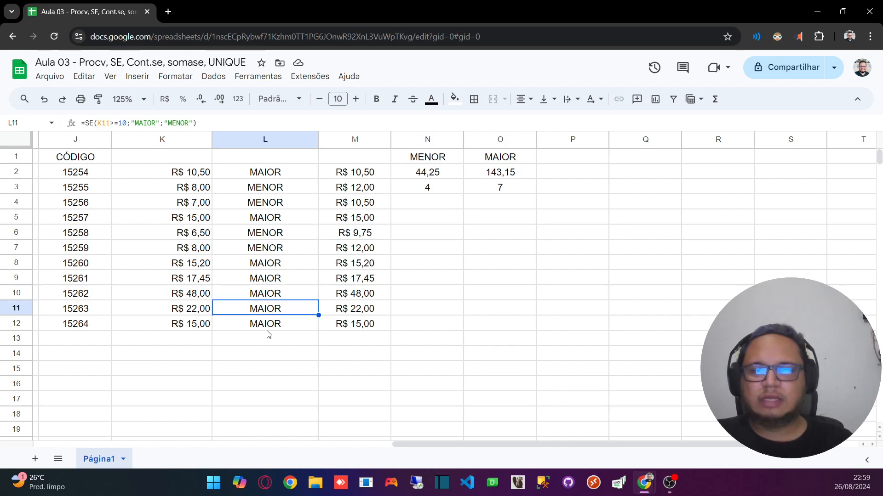
click(269, 331)
click(499, 192)
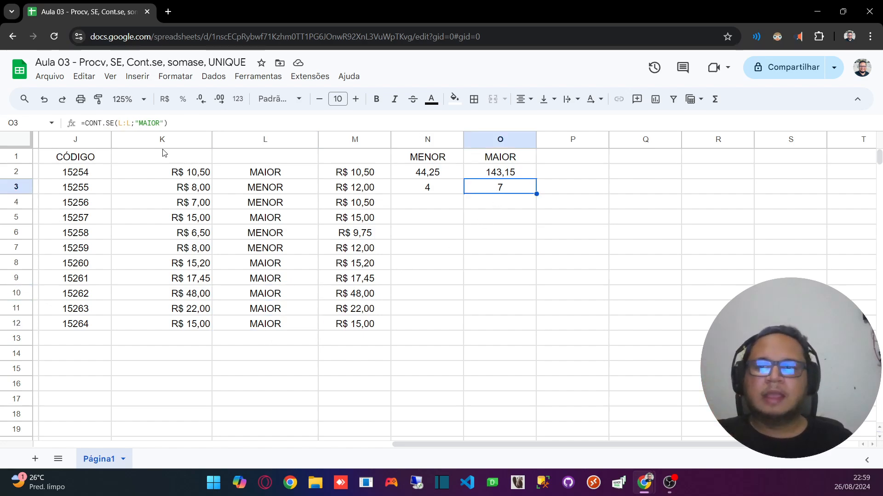
Step: Replace the text criterion "MAIOR" in O3's CONT.SE formula with a reference to header cell O1
double_click(136, 123)
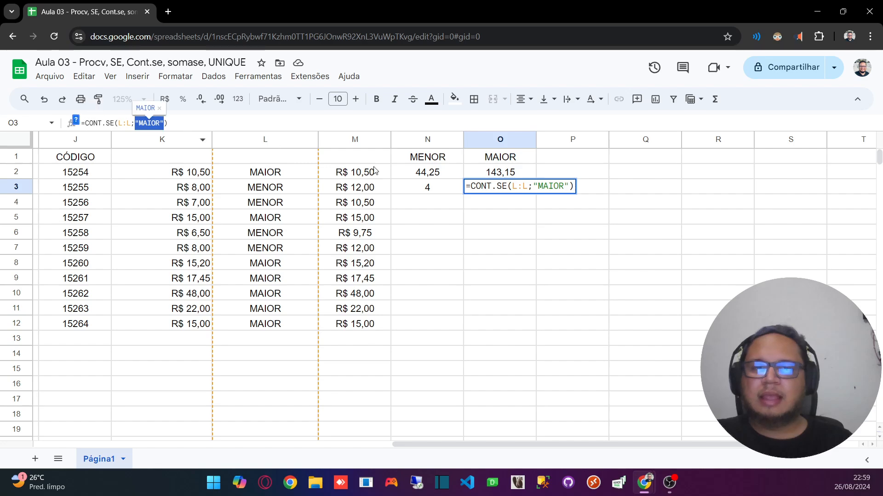
drag(533, 187, 570, 186)
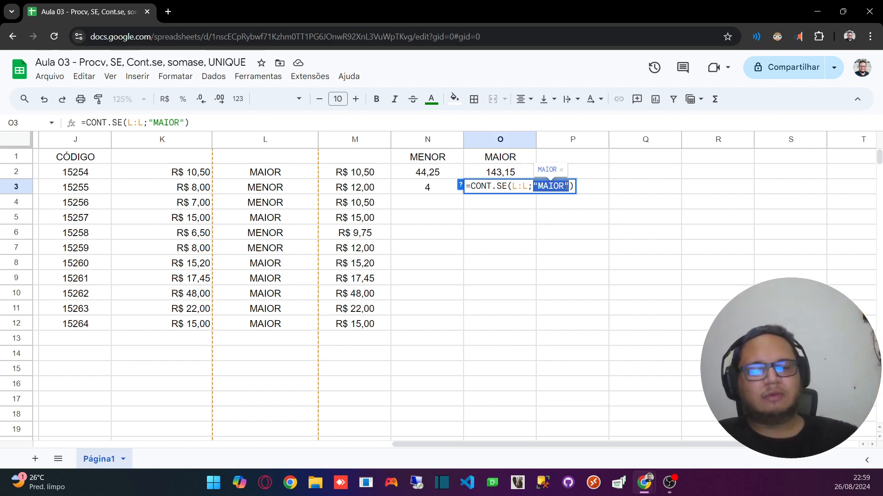
key(BackSpace)
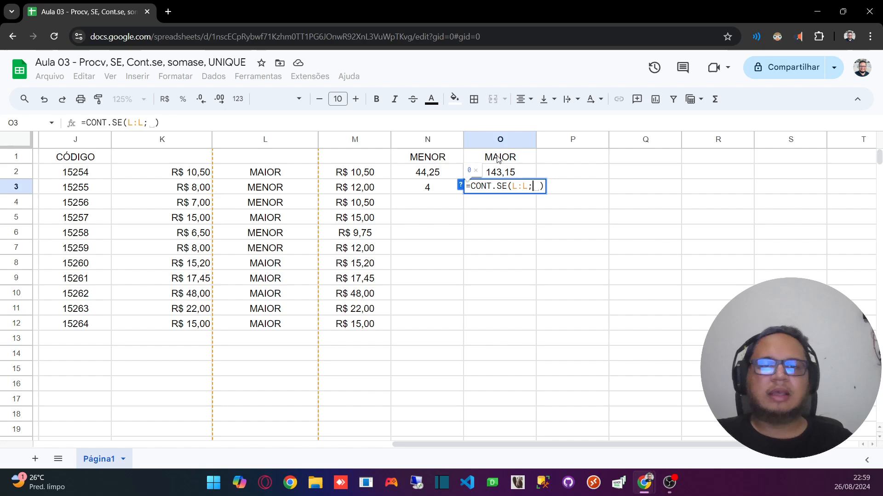
click(502, 160)
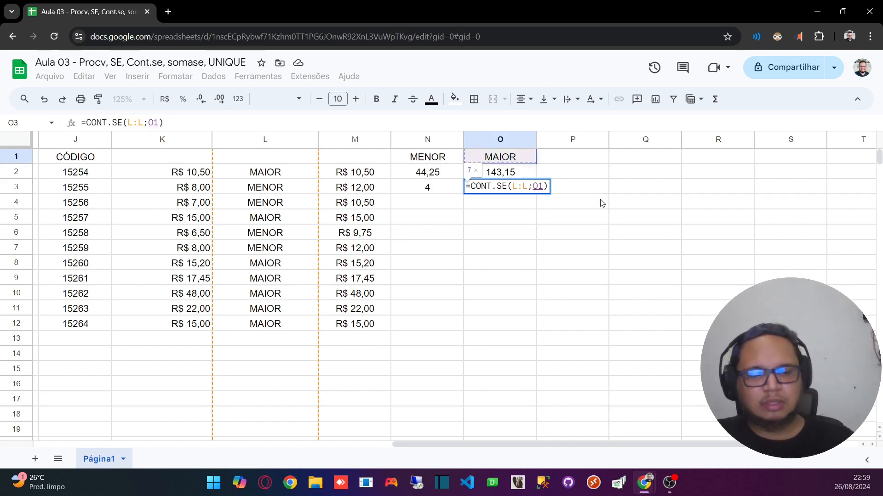
key(Return)
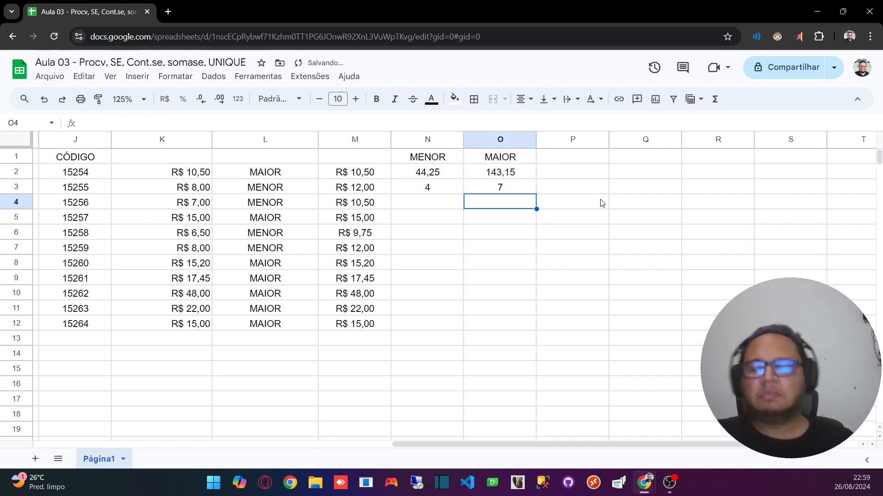
Step: Compare the criterion in O3's CONT.SE formula with the one in N2's SOMASE formula
click(502, 176)
click(497, 191)
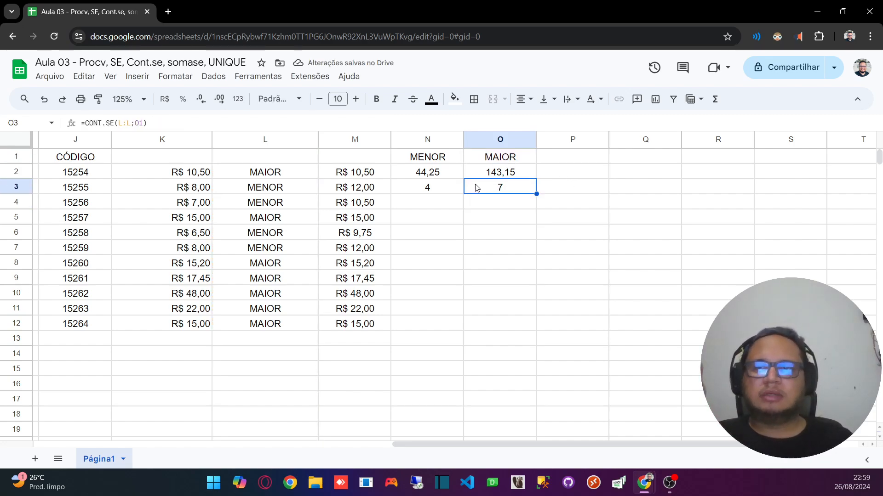
click(417, 168)
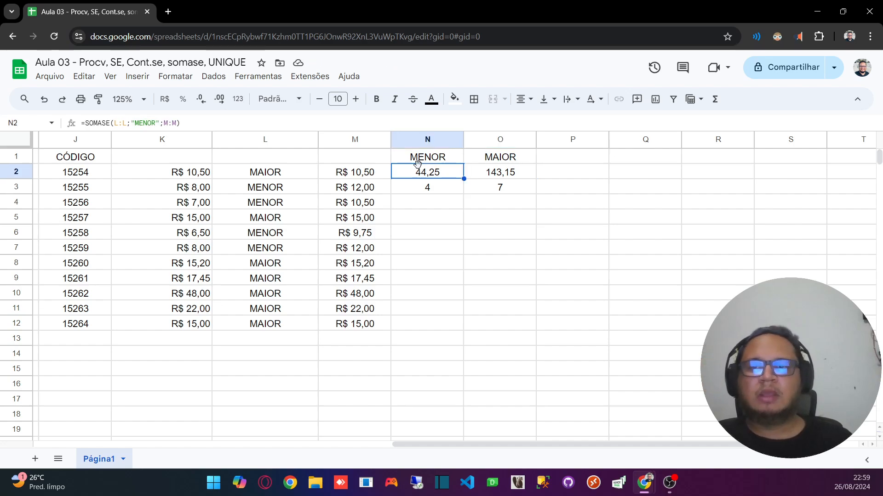
click(516, 190)
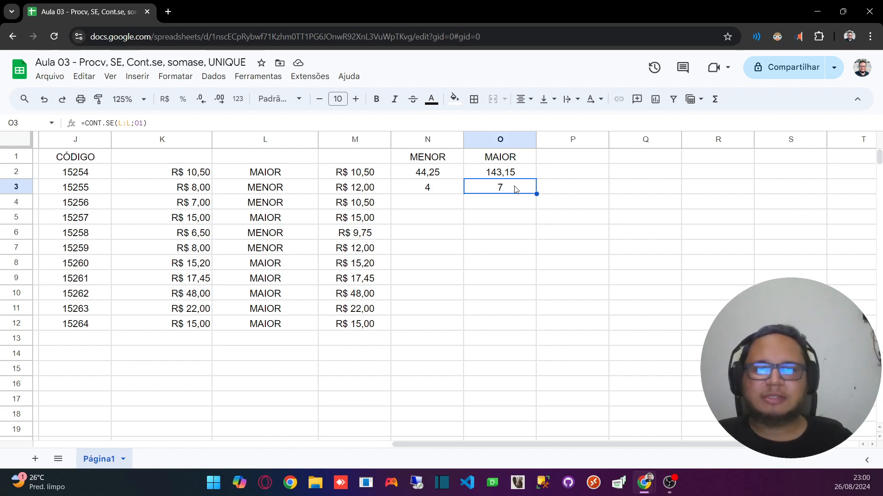
Step: Replace the text criterion "MENOR" in N2's SOMASE formula with a reference to header cell N1
click(446, 174)
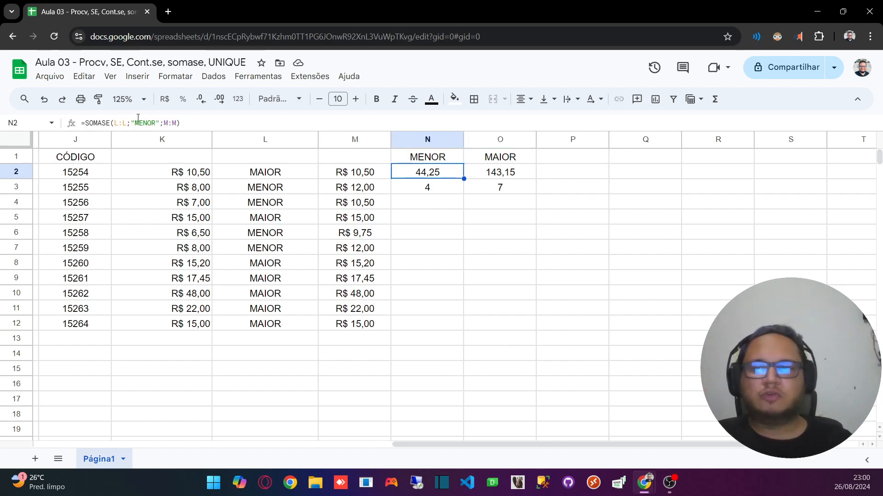
double_click(138, 123)
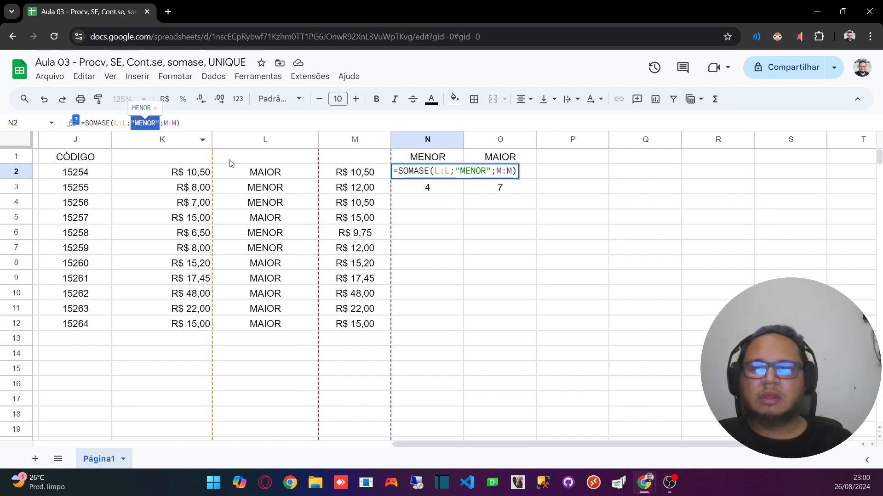
triple_click(452, 169)
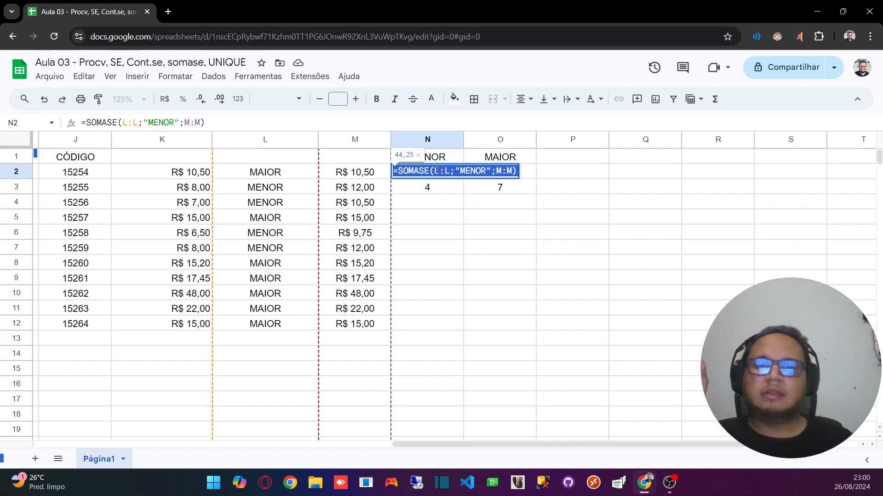
click(434, 172)
double_click(447, 171)
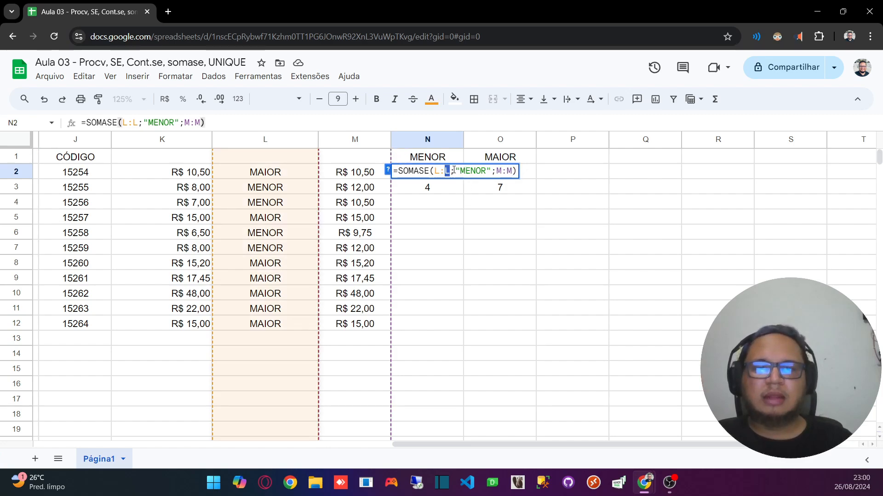
drag(453, 171, 514, 171)
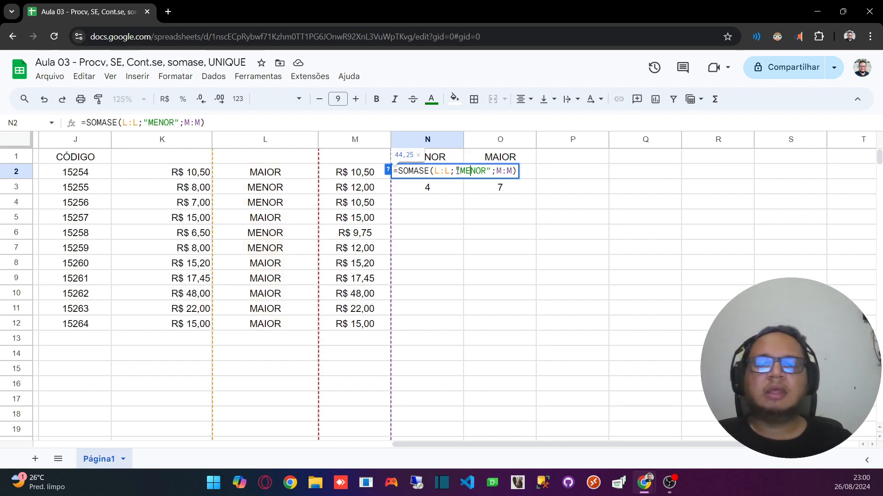
drag(454, 171, 491, 171)
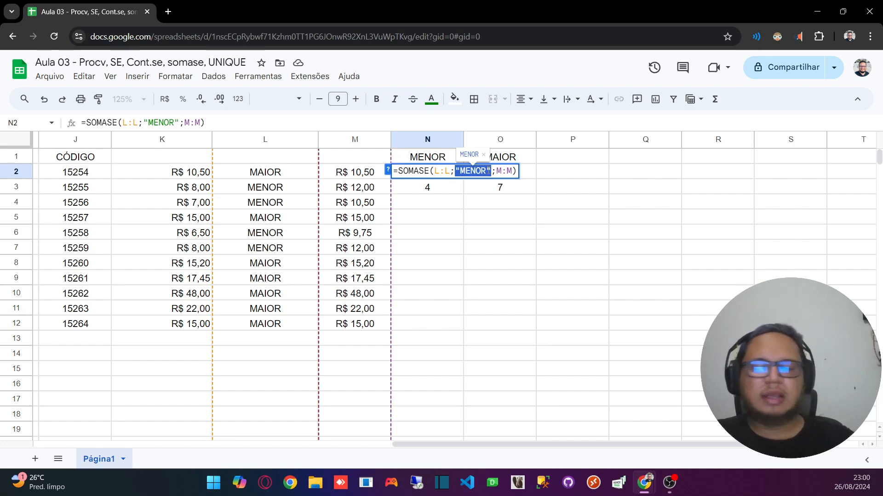
key(BackSpace)
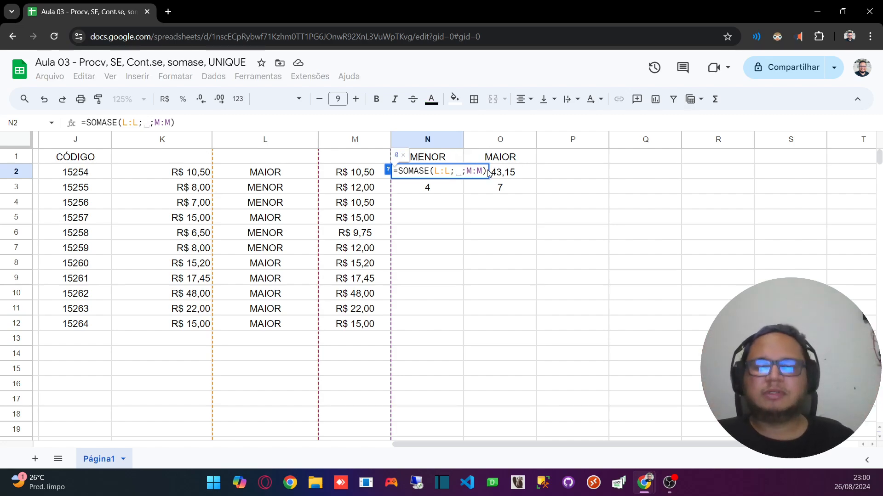
click(435, 158)
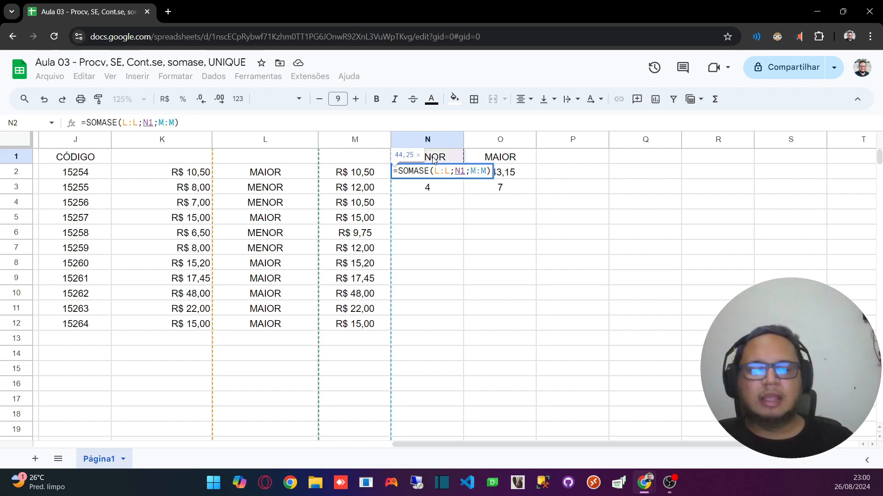
key(Return)
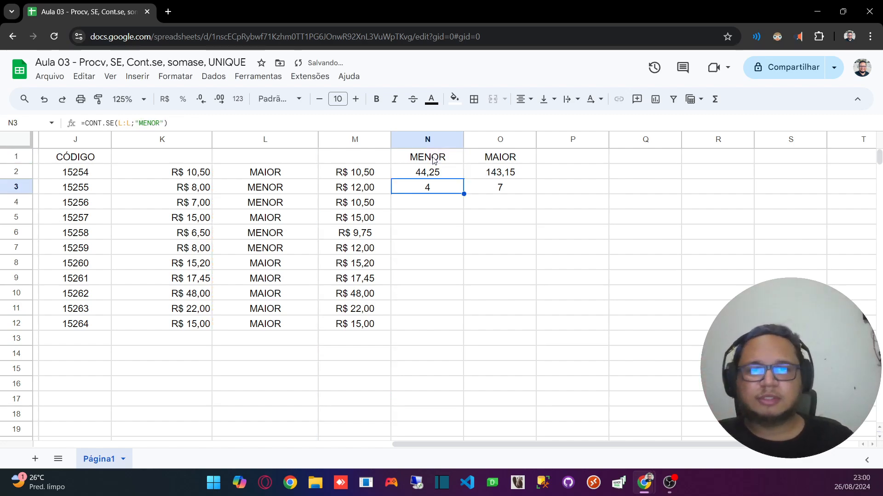
Step: Compare the cell-reference criterion in N2's SOMASE formula with the text criterion in N3's CONT.SE formula, leaving both formulas as they are
click(416, 174)
click(499, 187)
click(415, 173)
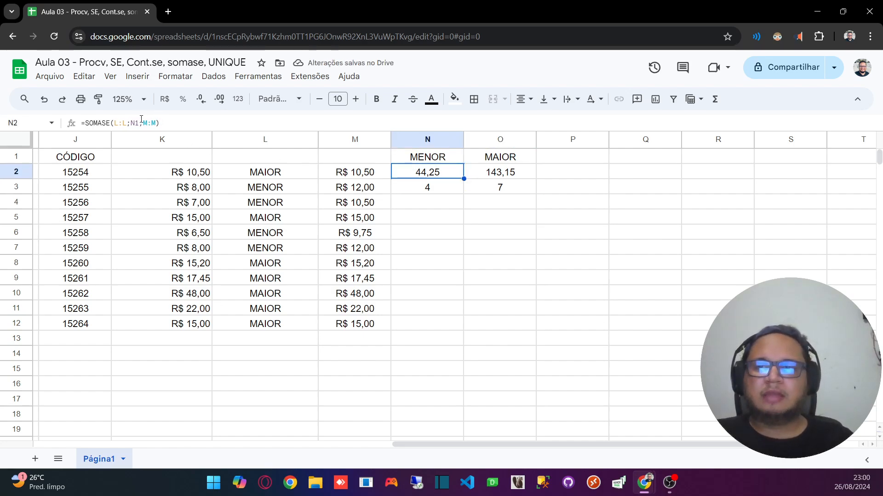
double_click(415, 173)
double_click(458, 171)
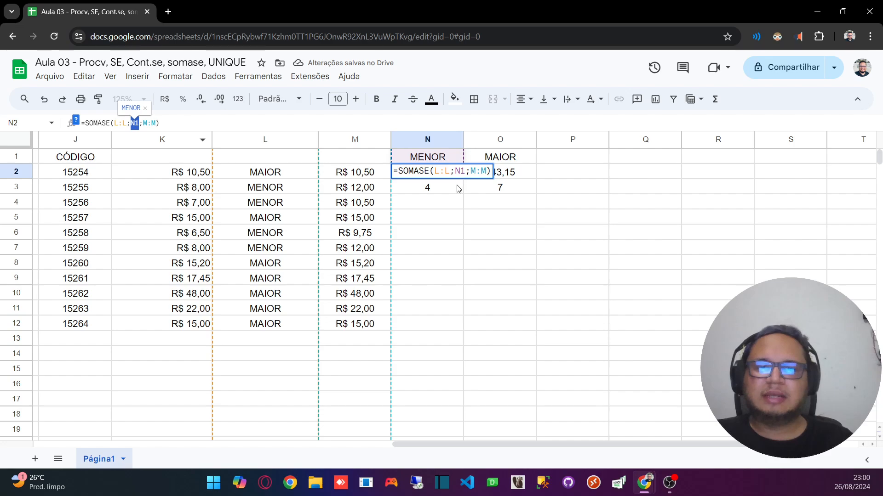
key(Return)
click(136, 122)
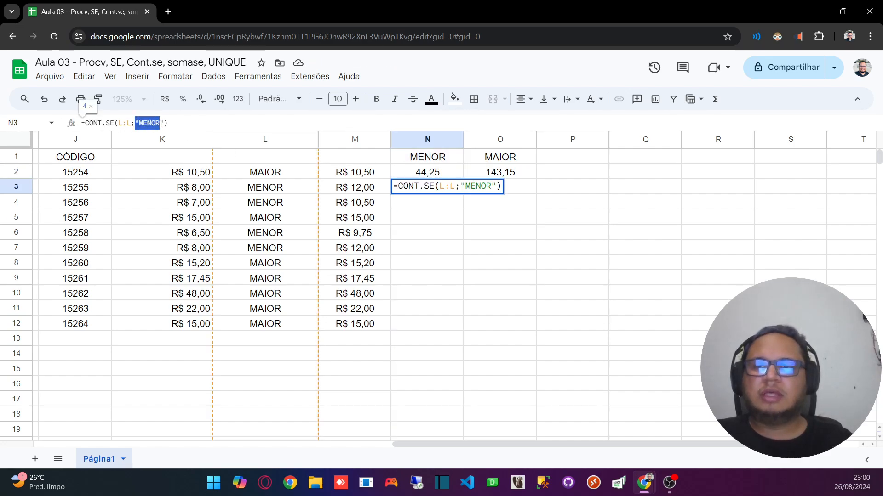
click(527, 193)
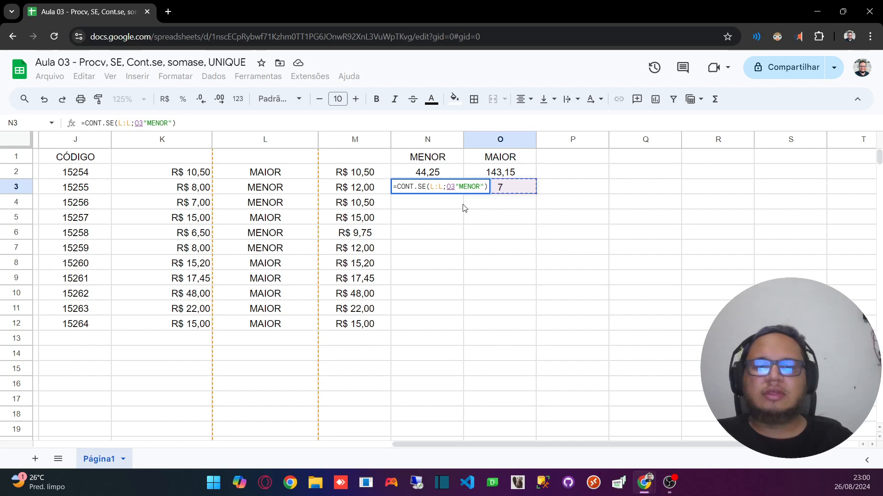
key(Escape)
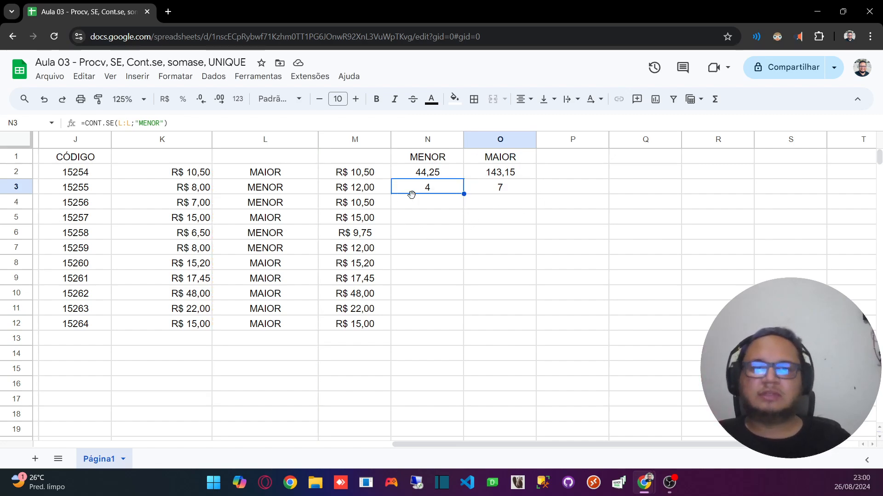